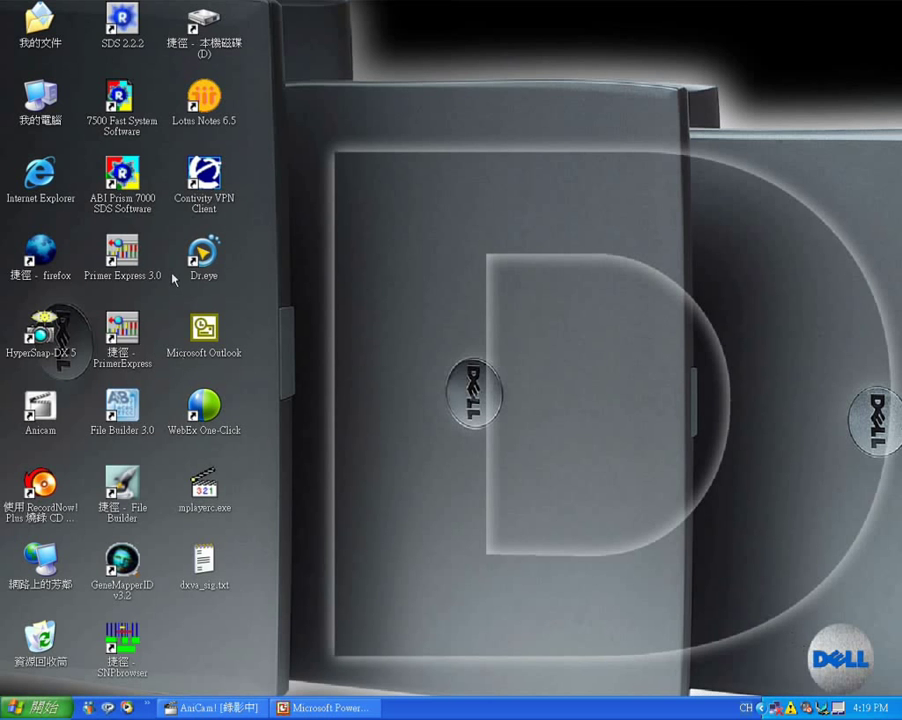
# Launch SDS 2.2.2 and create an Absolute Quantification (Standard Curve) document using the 96 Wells Clear Plate container and Blank Template
pyautogui.click(125, 30)
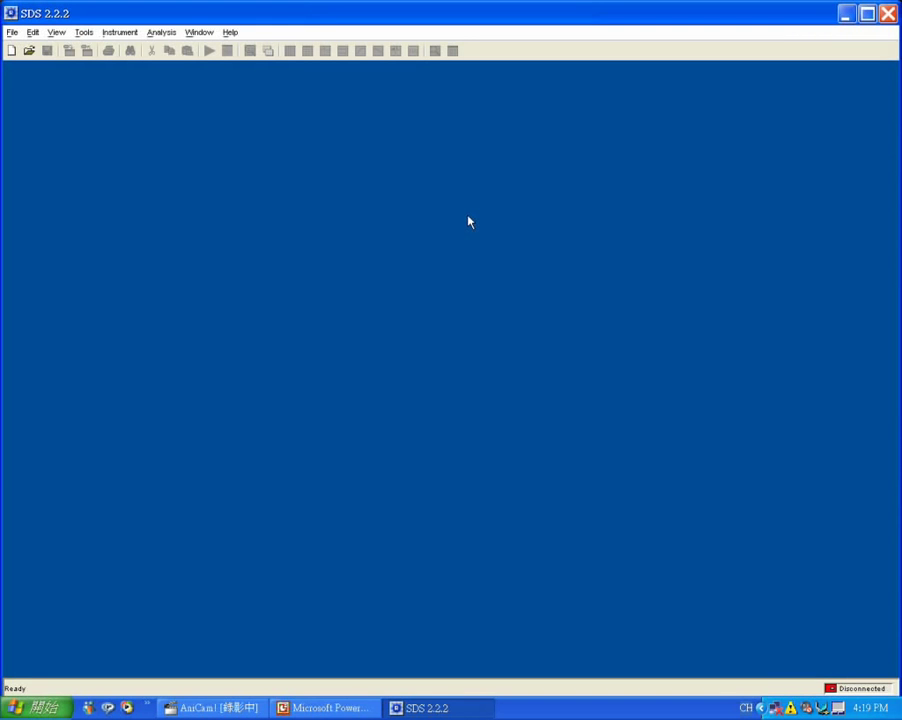
pyautogui.click(11, 56)
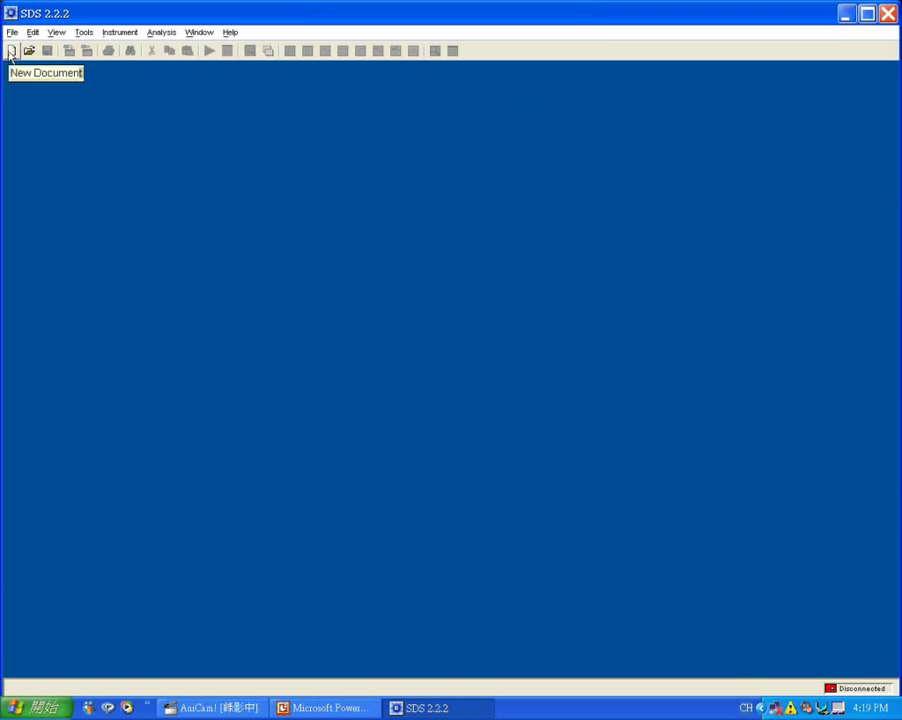
pyautogui.click(10, 54)
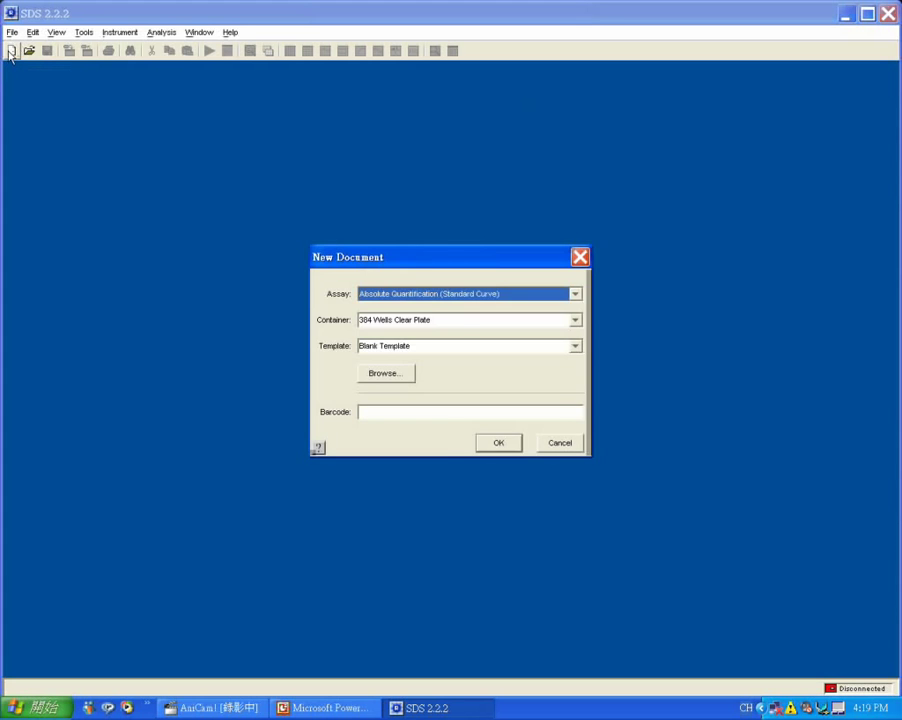
pyautogui.moveTo(456, 258); pyautogui.dragTo(380, 191)
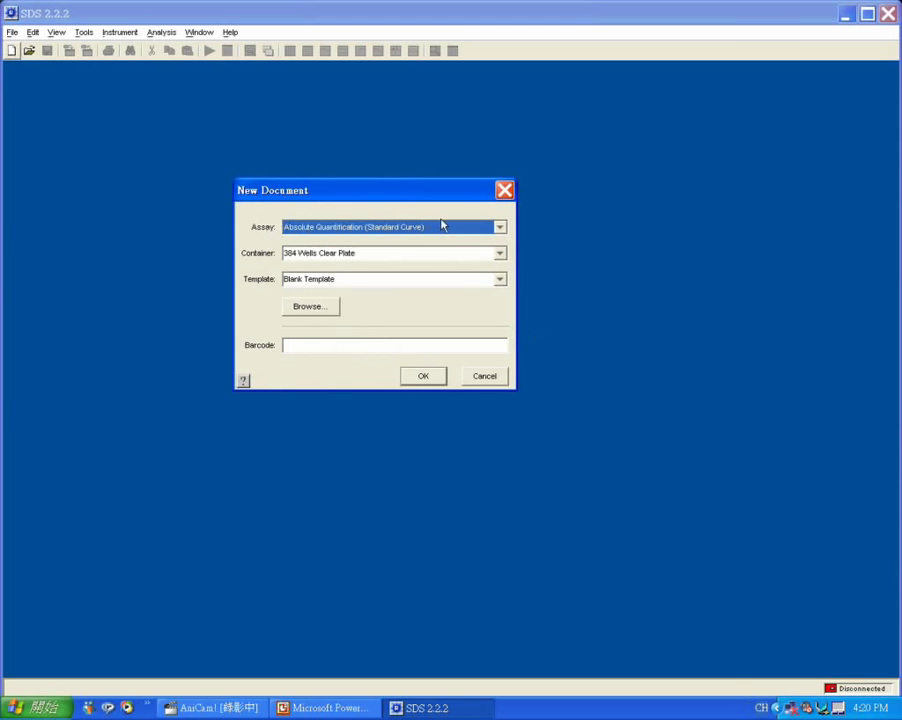
pyautogui.click(500, 228)
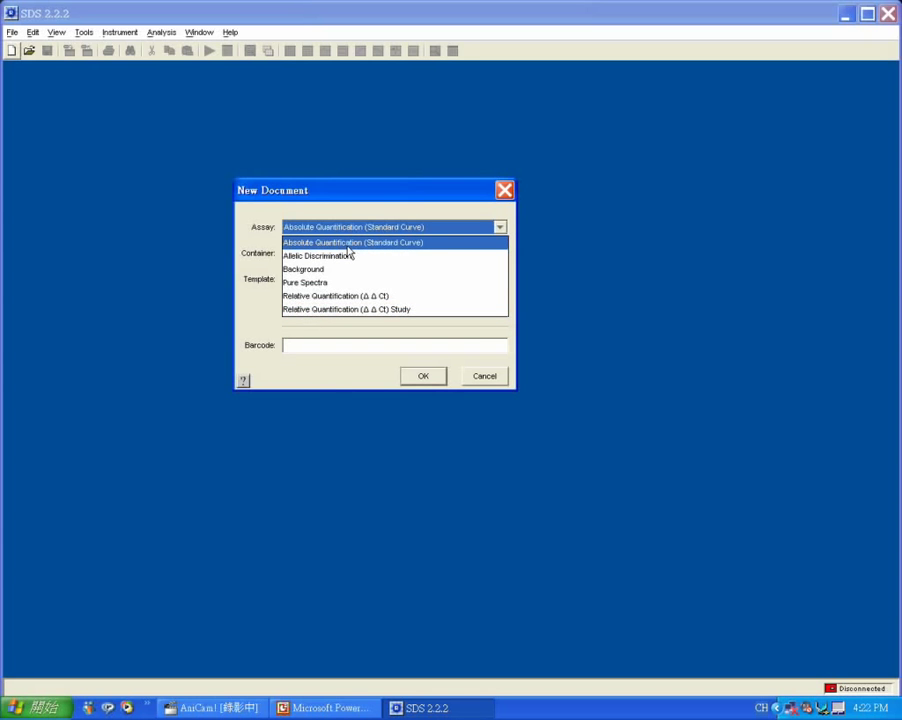
pyautogui.press('Escape')
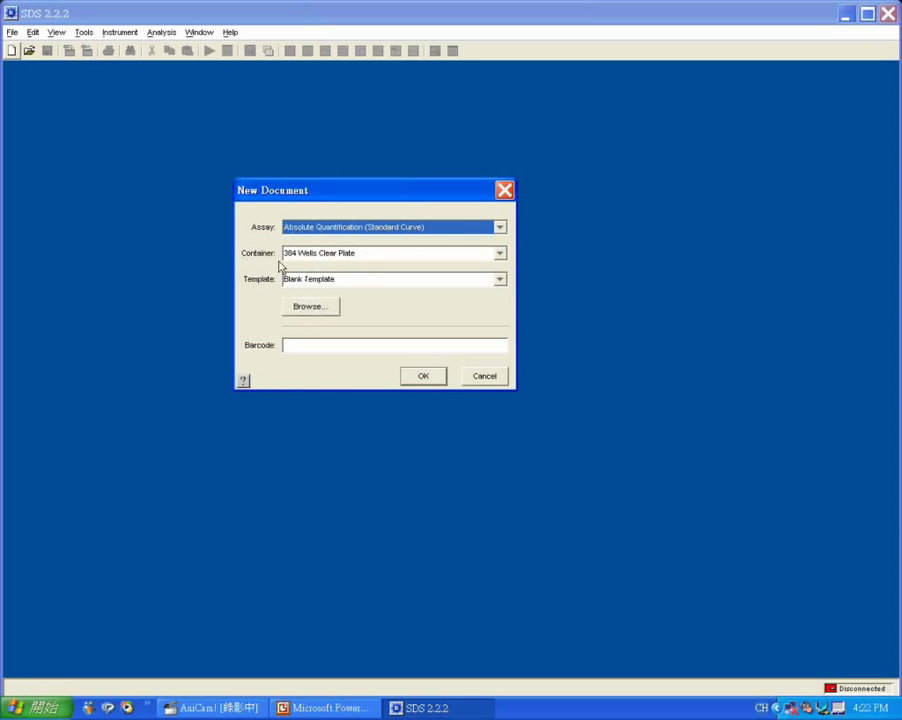
pyautogui.click(500, 253)
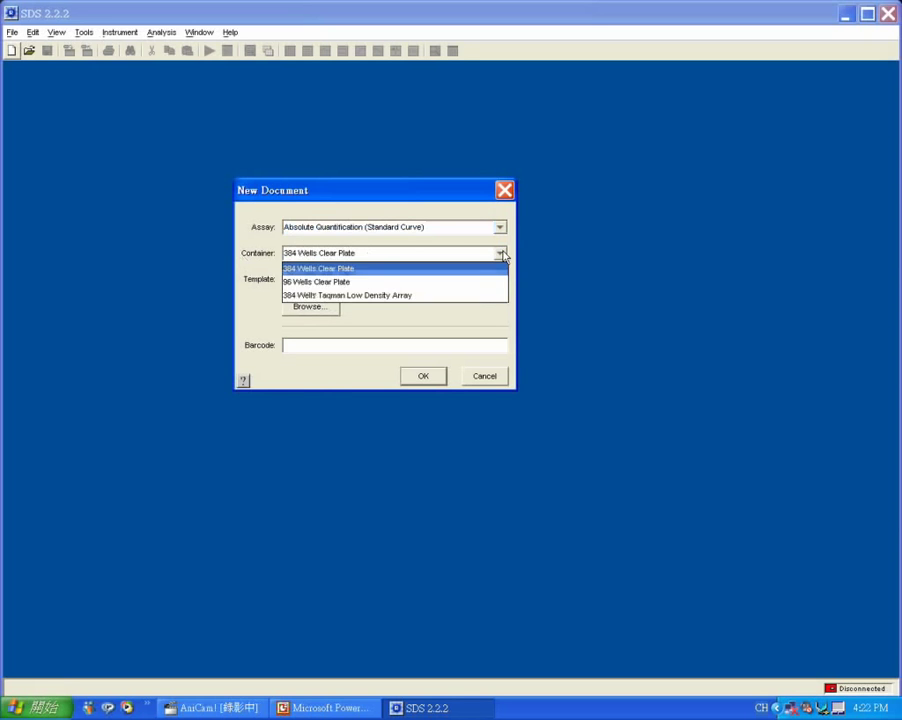
pyautogui.click(432, 282)
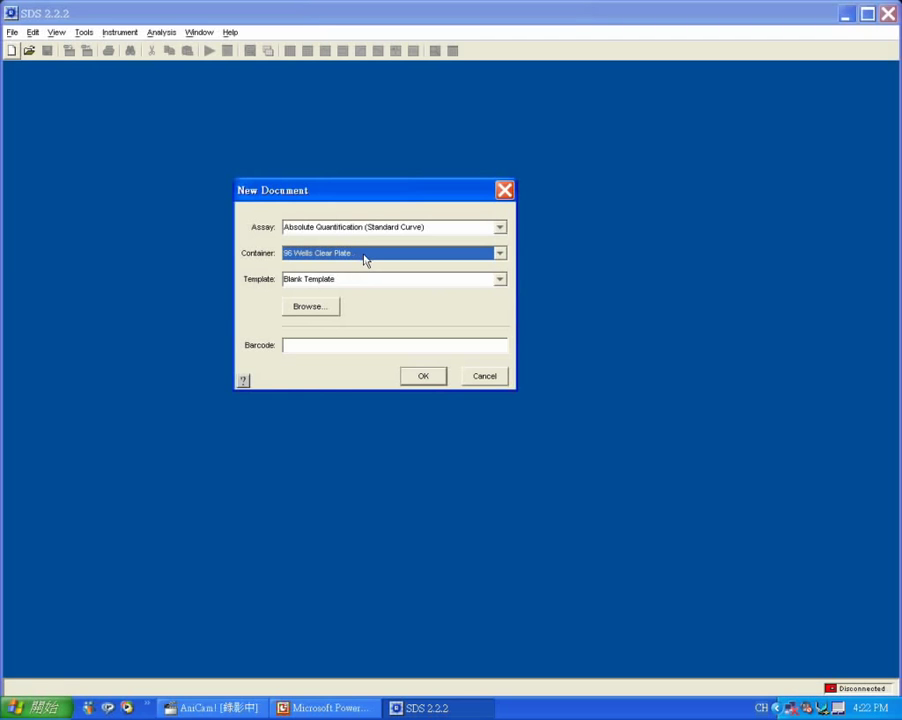
pyautogui.click(425, 377)
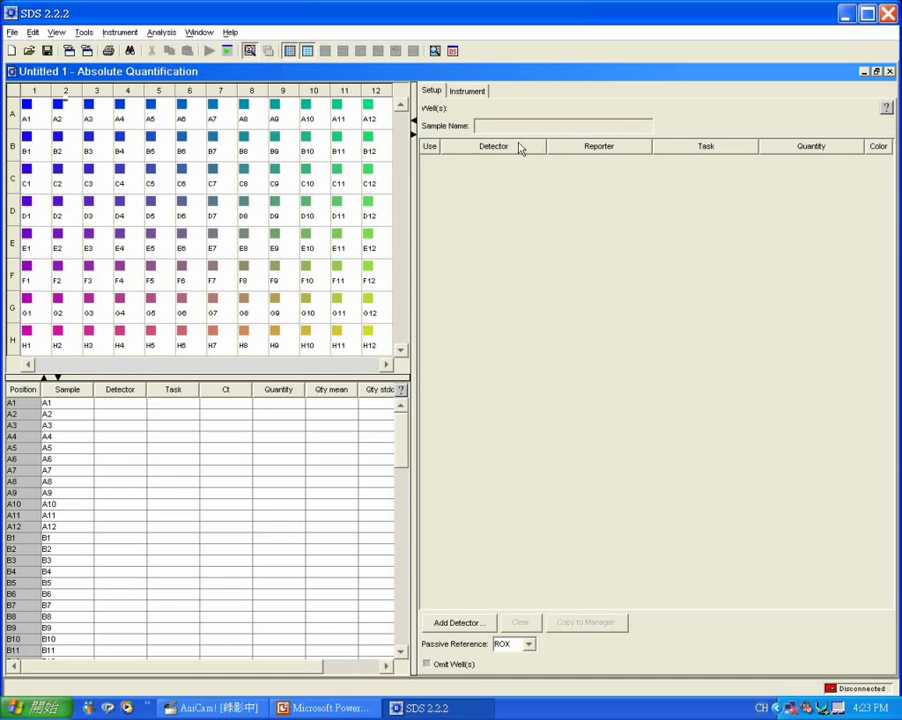
# Open the Detector Manager for the plate and select the C-myc and GAPDH detectors together
pyautogui.click(466, 625)
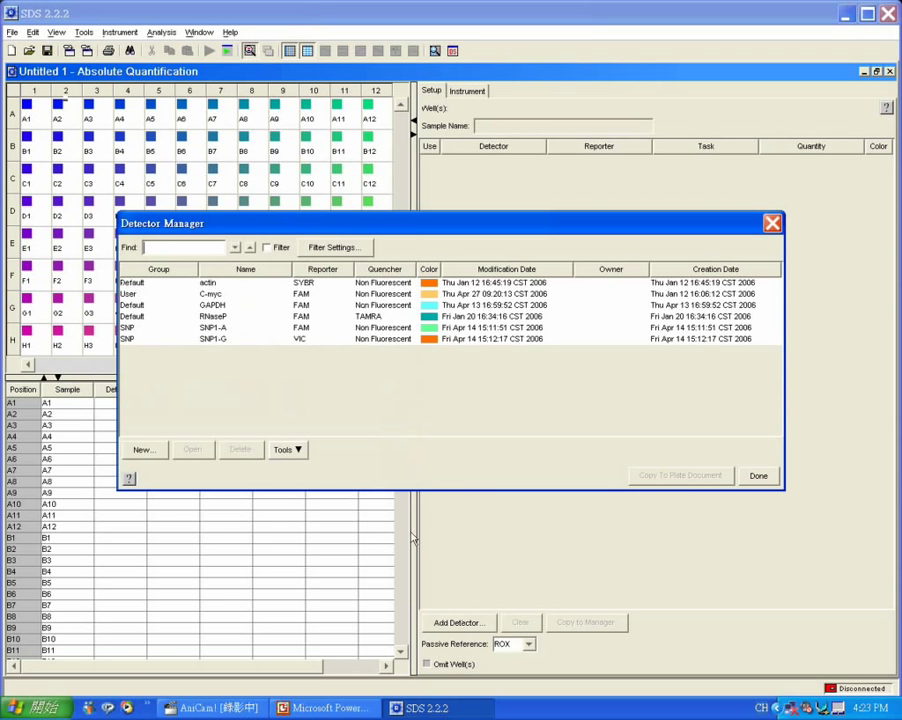
pyautogui.click(186, 296)
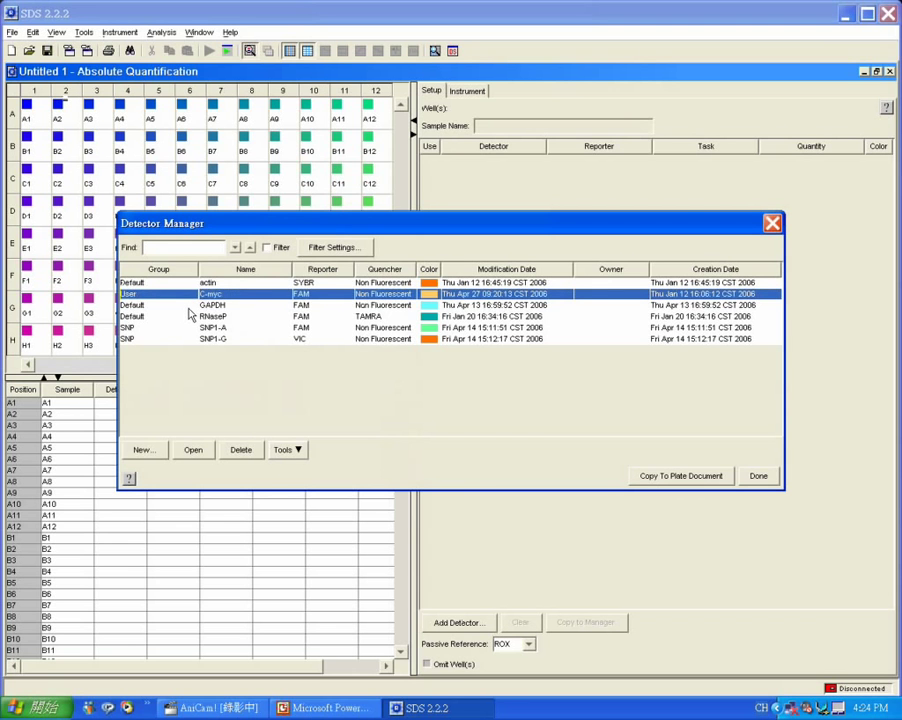
pyautogui.click(189, 305)
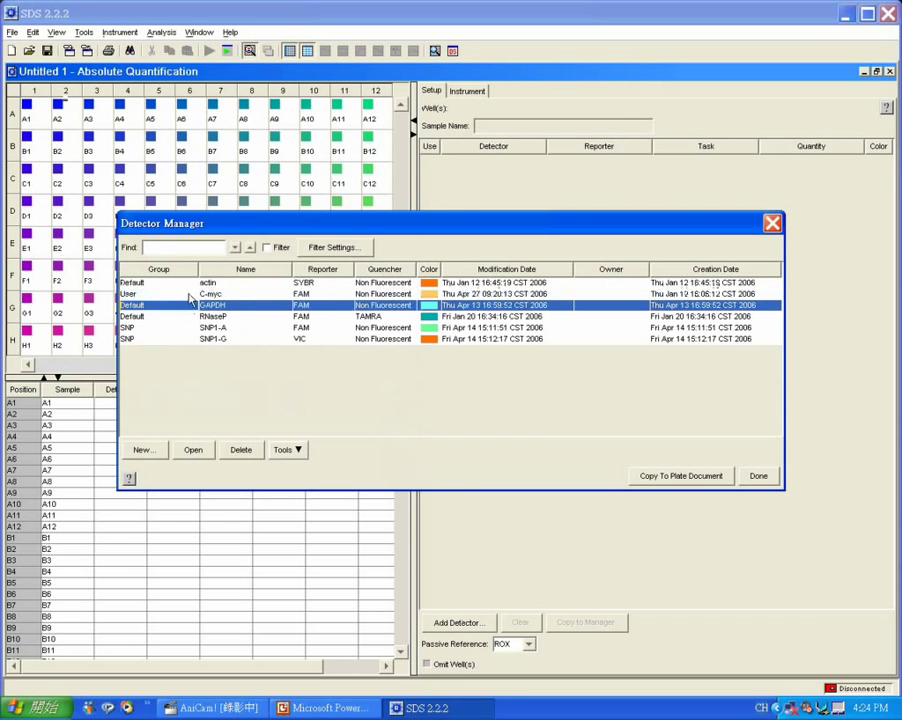
pyautogui.click(191, 295)
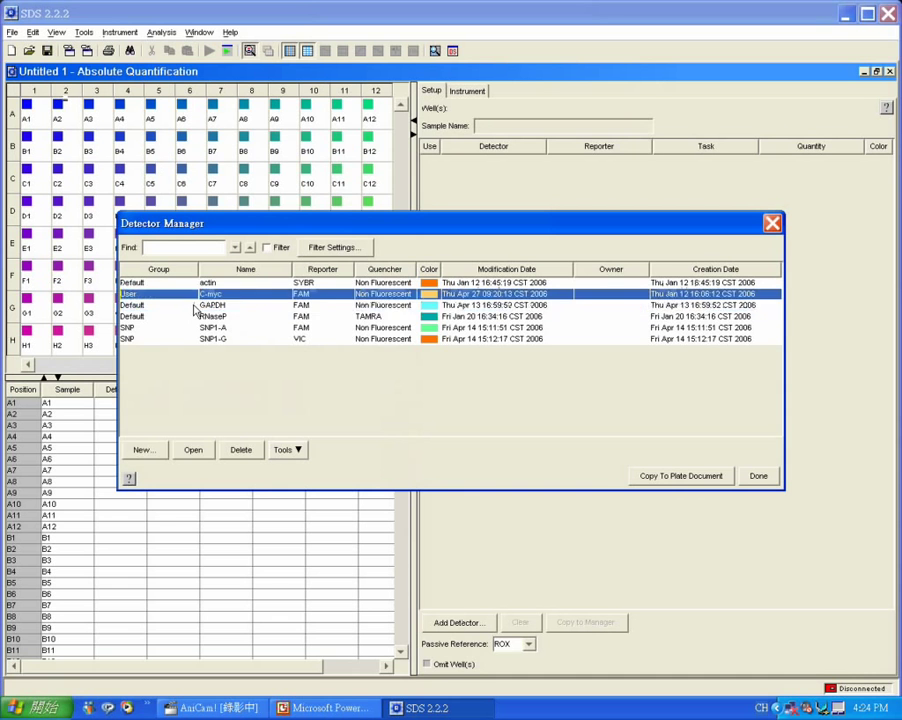
pyautogui.click(195, 305)
pyautogui.click(207, 294)
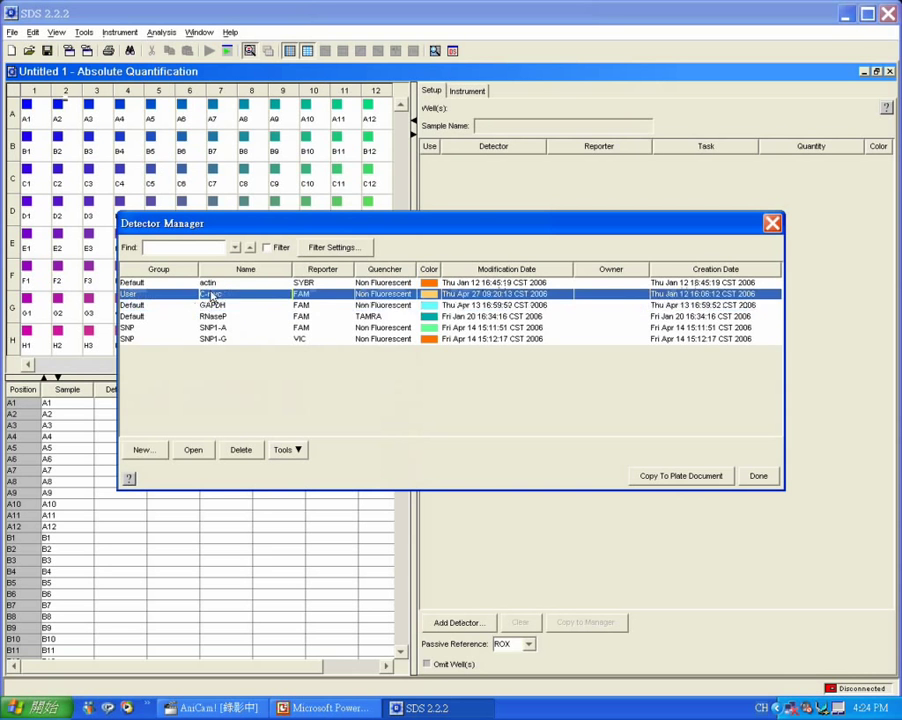
pyautogui.keyDown('shift'); pyautogui.click(210, 305); pyautogui.keyUp('shift')
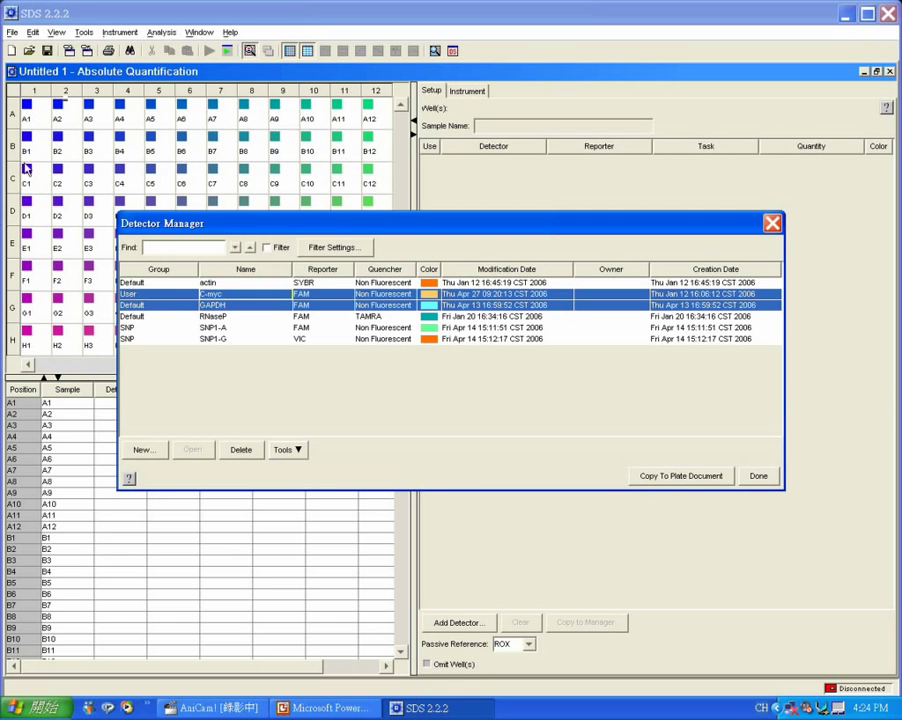
# Start a new detector in the Default group and name it 18srRNA
pyautogui.click(140, 451)
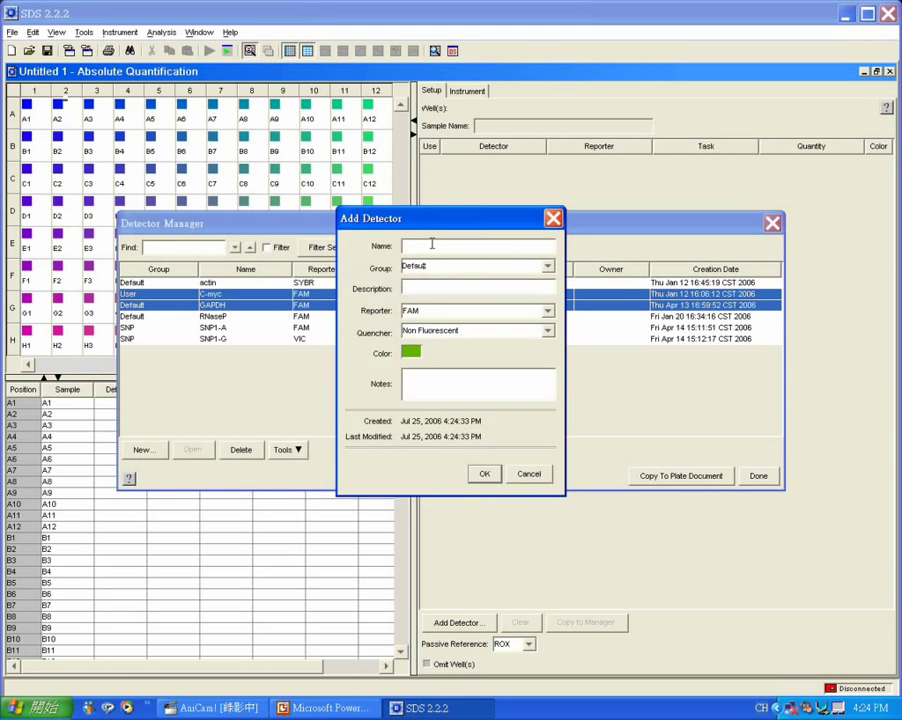
pyautogui.write('18srrNA')
pyautogui.press('BackSpace')
pyautogui.write('R')
pyautogui.click(440, 287)
# Choose FAM as the new detector's reporter and Non Fluorescent as its quencher
pyautogui.click(548, 312)
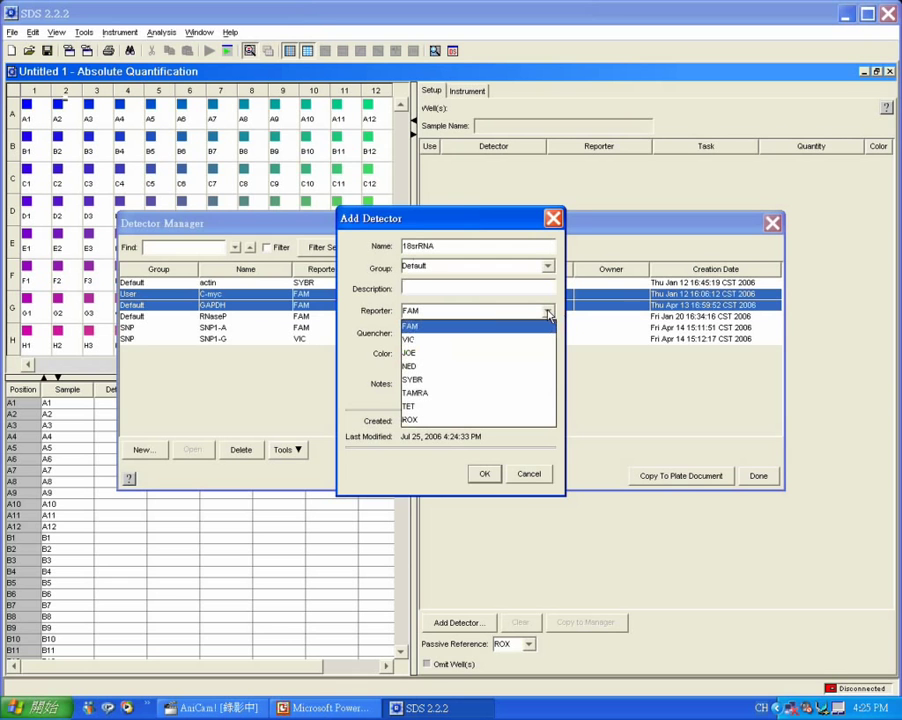
pyautogui.click(415, 330)
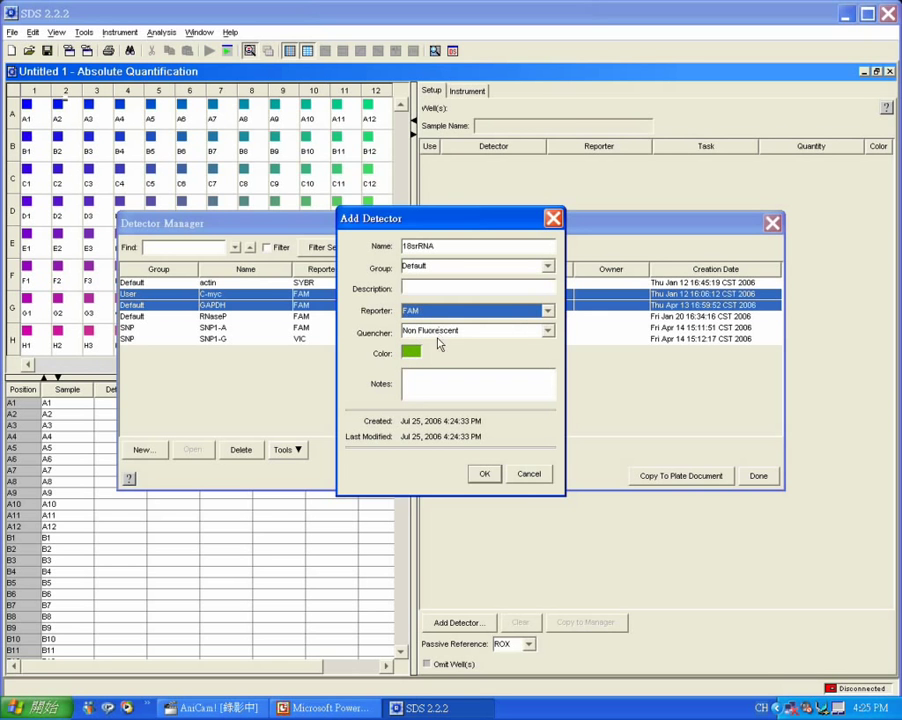
pyautogui.click(549, 333)
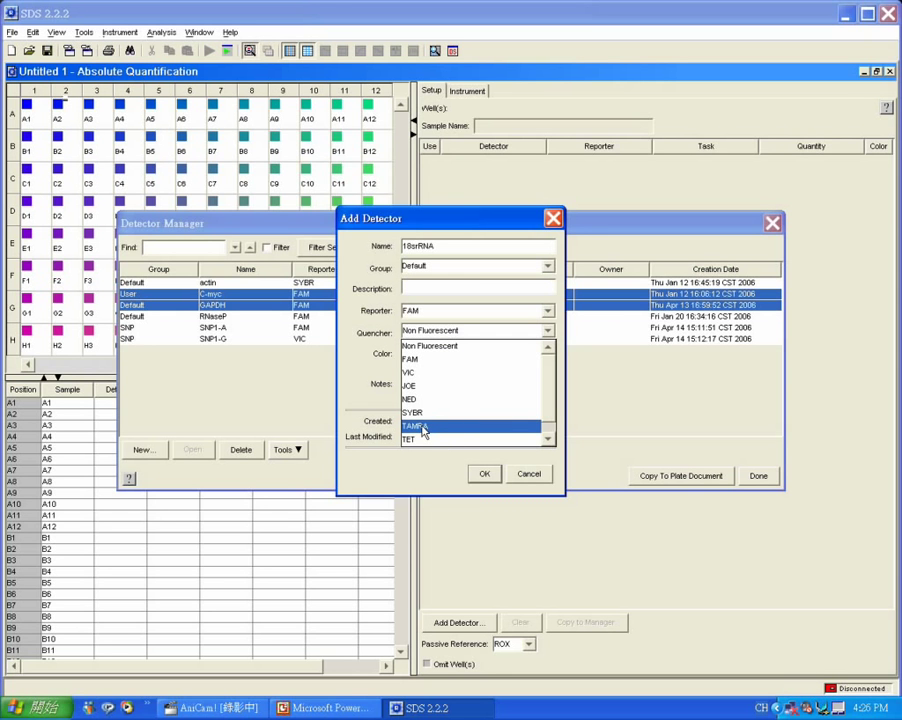
pyautogui.click(462, 347)
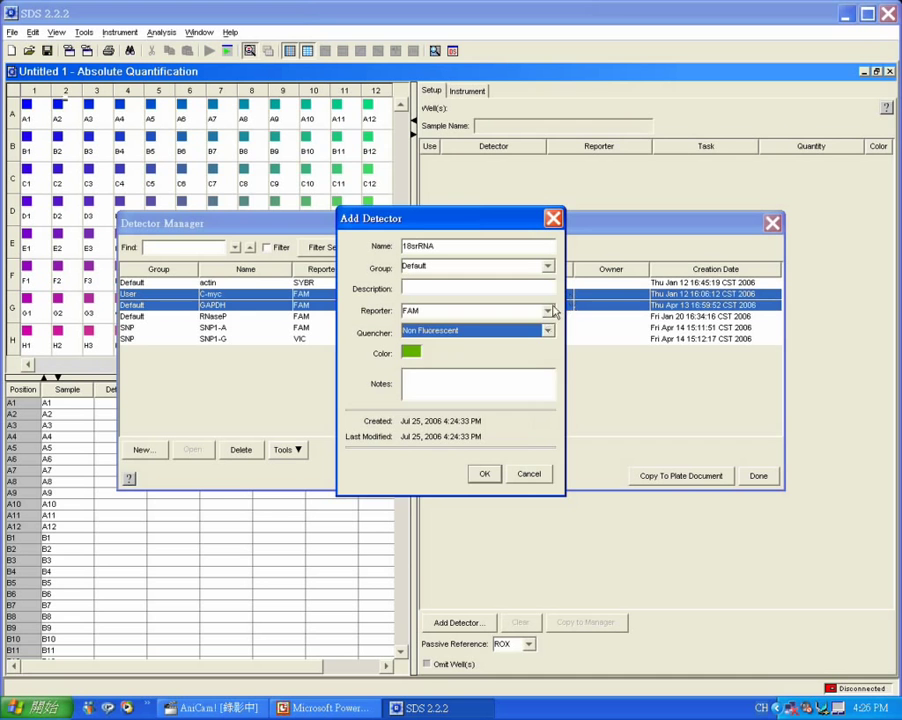
# Change the new detector's reporter to SYBR, accept the green detector color, and save the detector
pyautogui.click(548, 311)
pyautogui.click(462, 379)
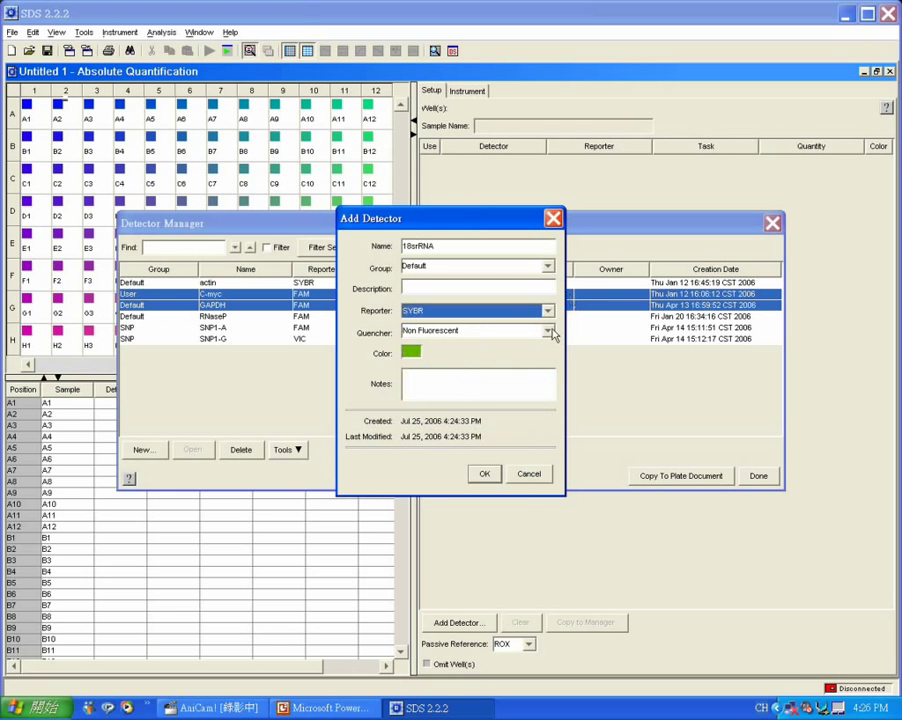
pyautogui.click(411, 354)
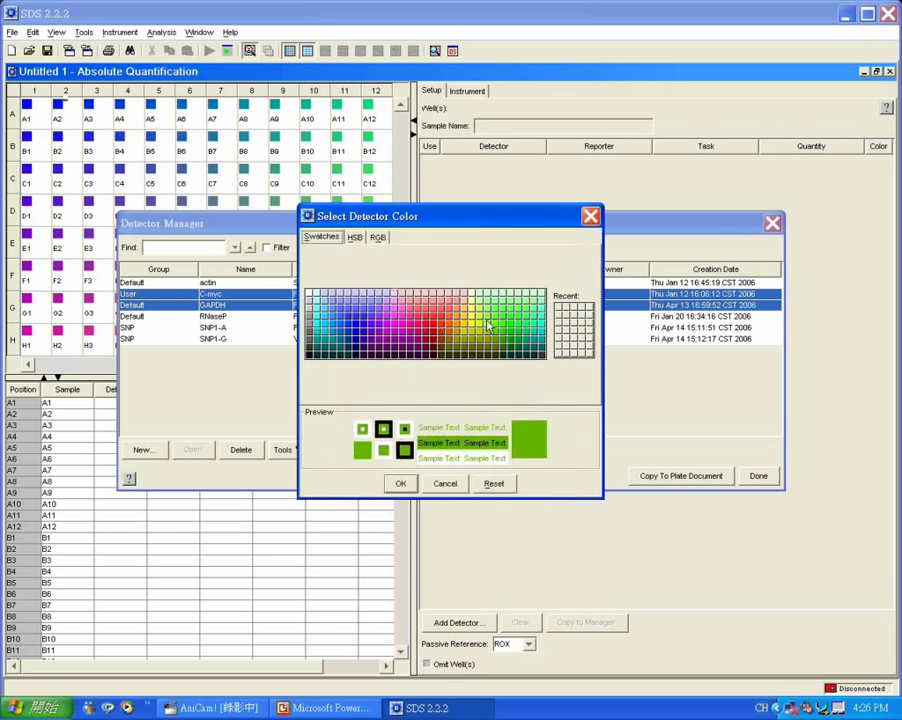
pyautogui.click(403, 484)
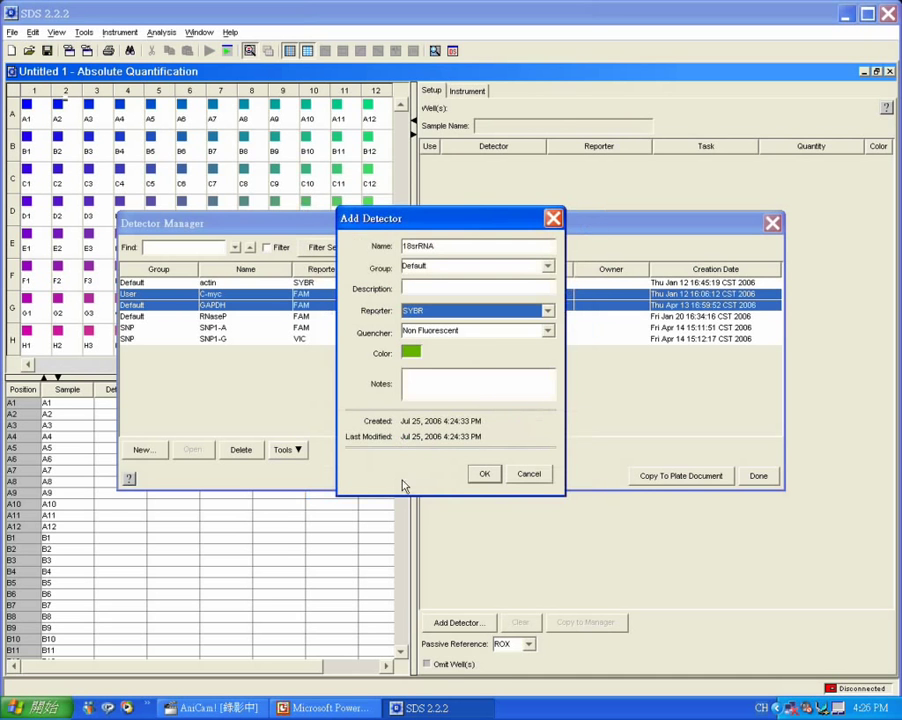
pyautogui.click(483, 474)
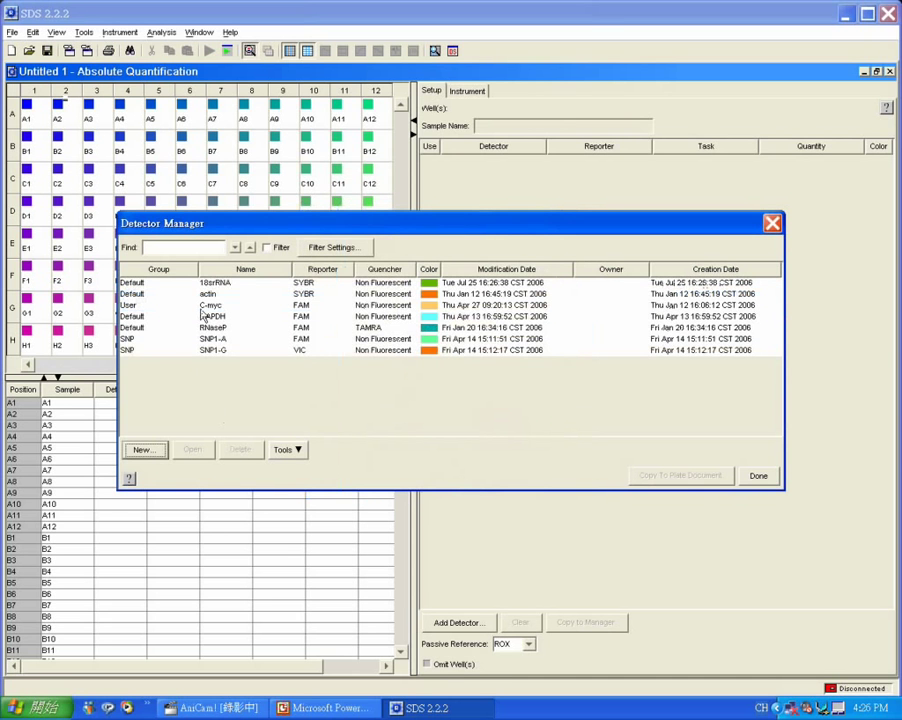
# Copy the 18srRNA and GAPDH detectors to the plate document and close the Detector Manager
pyautogui.click(221, 285)
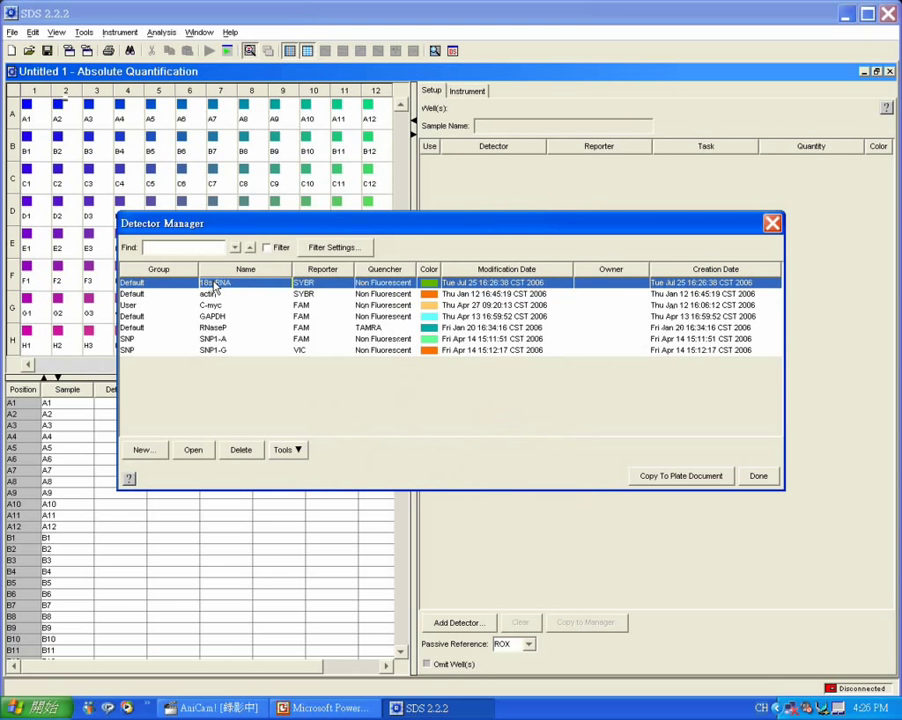
pyautogui.click(693, 476)
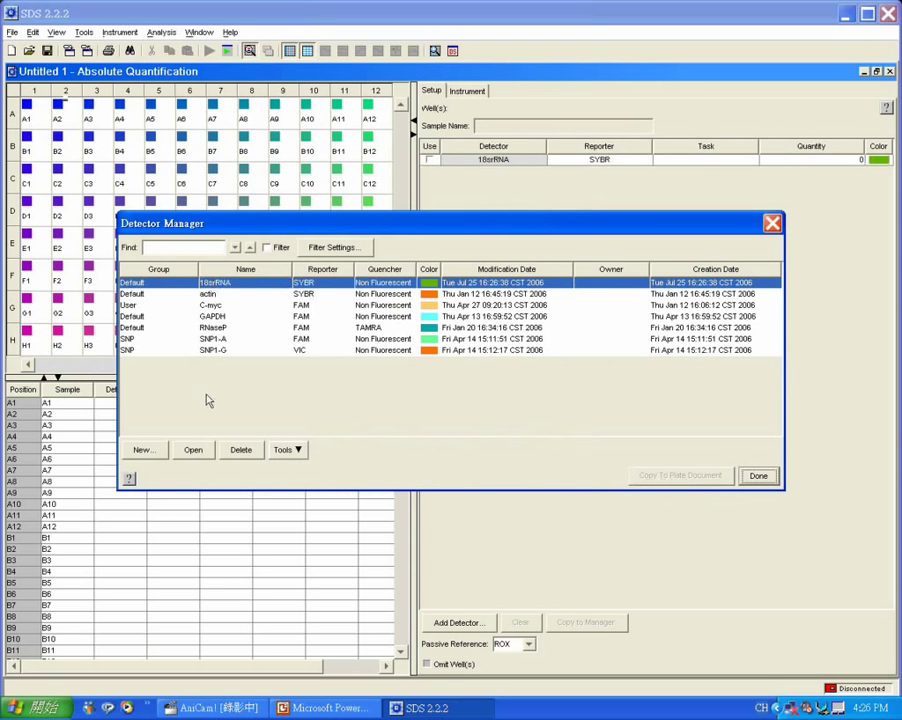
pyautogui.click(205, 305)
pyautogui.click(212, 316)
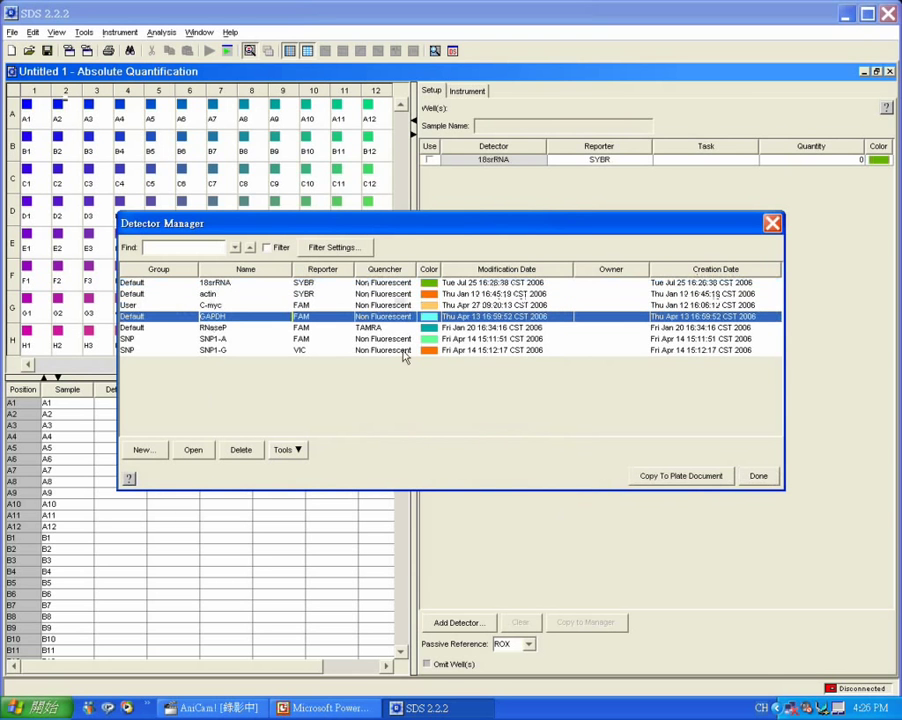
pyautogui.click(689, 478)
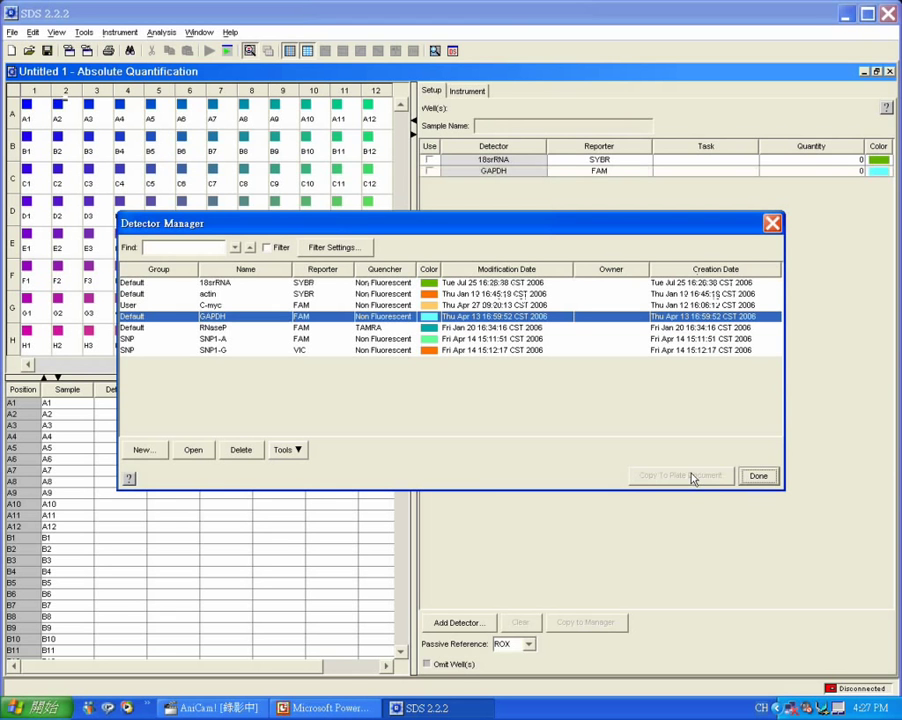
pyautogui.click(758, 476)
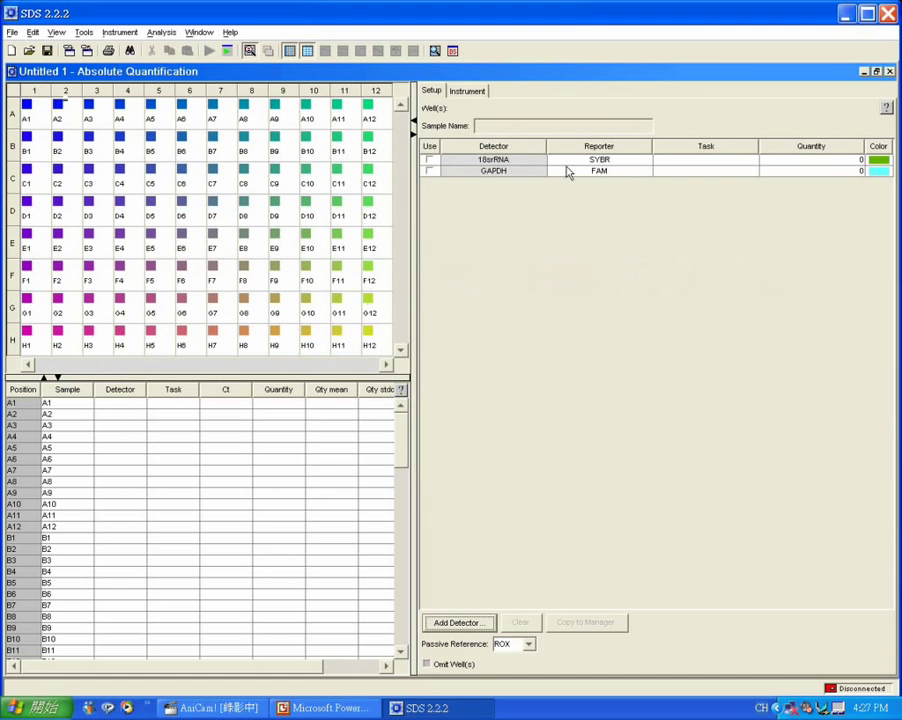
# Assign the GAPDH detector to all wells in columns 1 to 4, rows A to H
pyautogui.click(25, 116)
pyautogui.moveTo(25, 116); pyautogui.dragTo(116, 344)
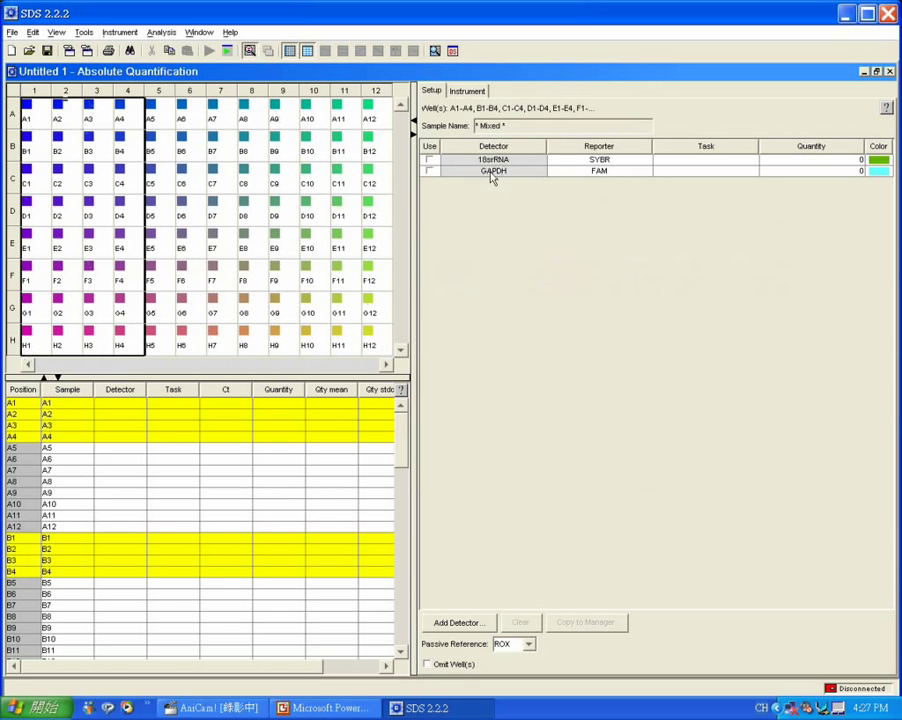
pyautogui.click(430, 172)
pyautogui.click(430, 172)
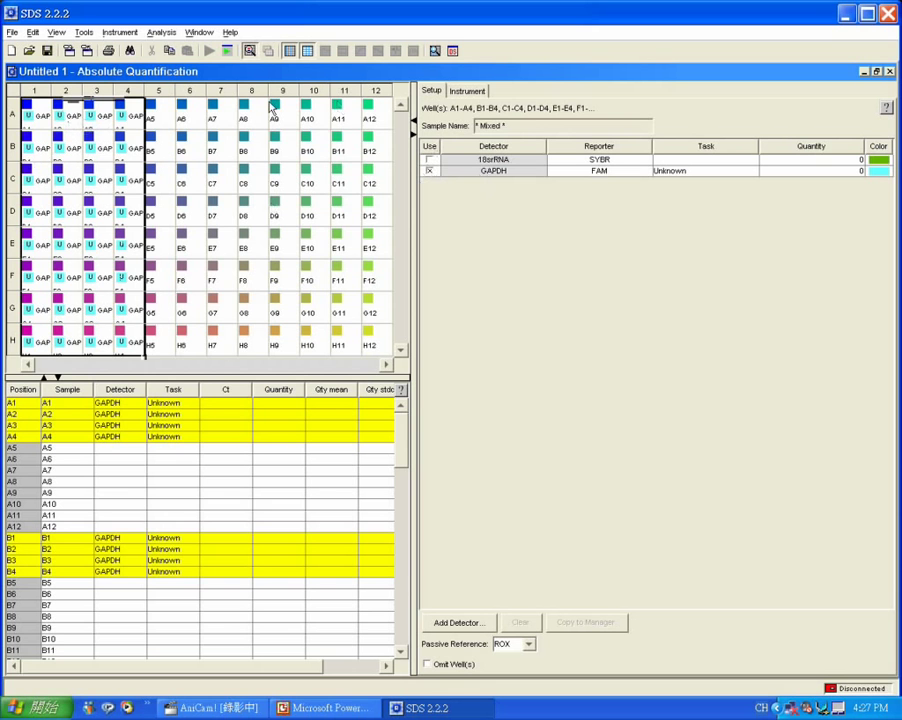
# Assign the 18srRNA detector to all wells in columns 8 to 11, rows A to H, and select well A8
pyautogui.moveTo(245, 117); pyautogui.dragTo(338, 338)
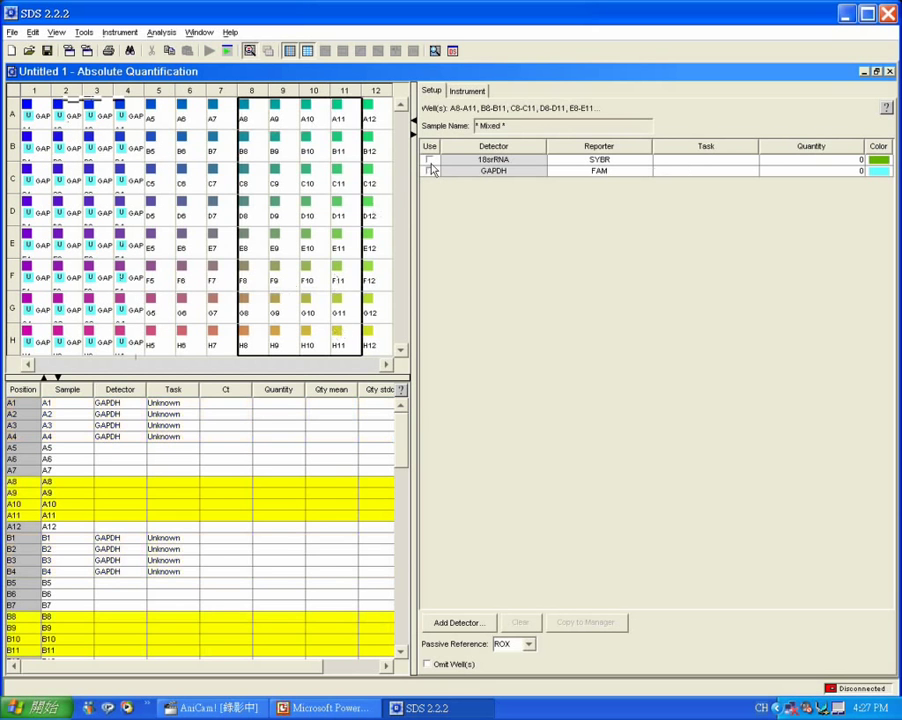
pyautogui.click(430, 161)
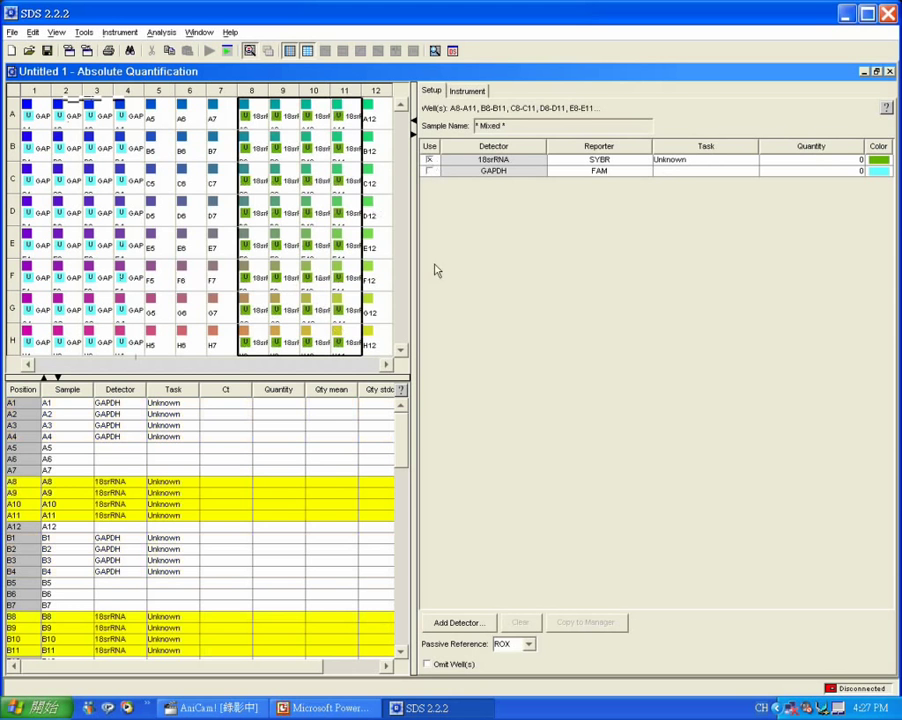
pyautogui.click(214, 280)
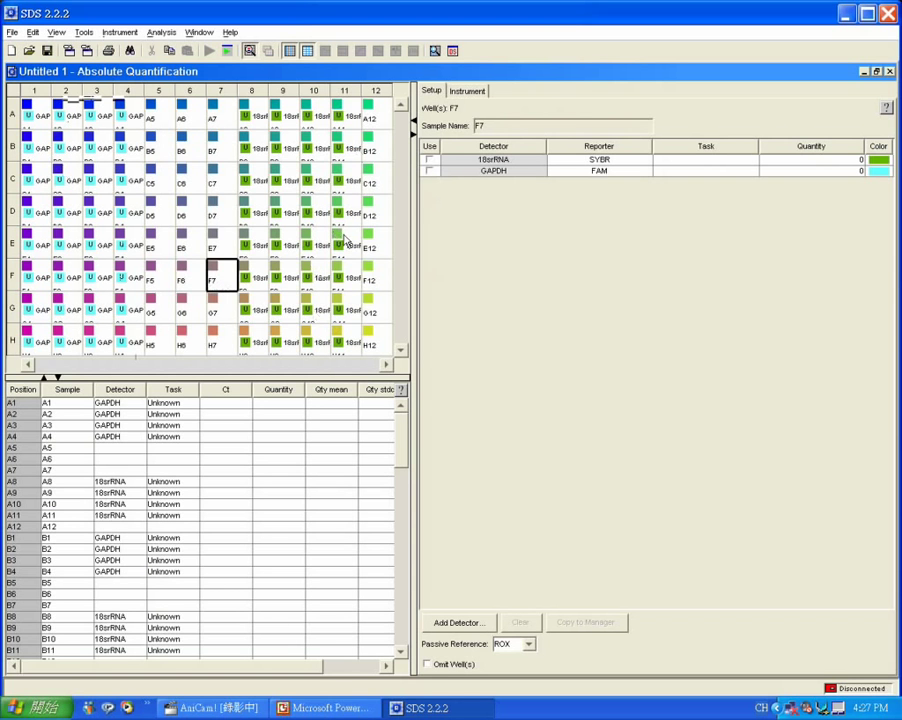
pyautogui.click(256, 114)
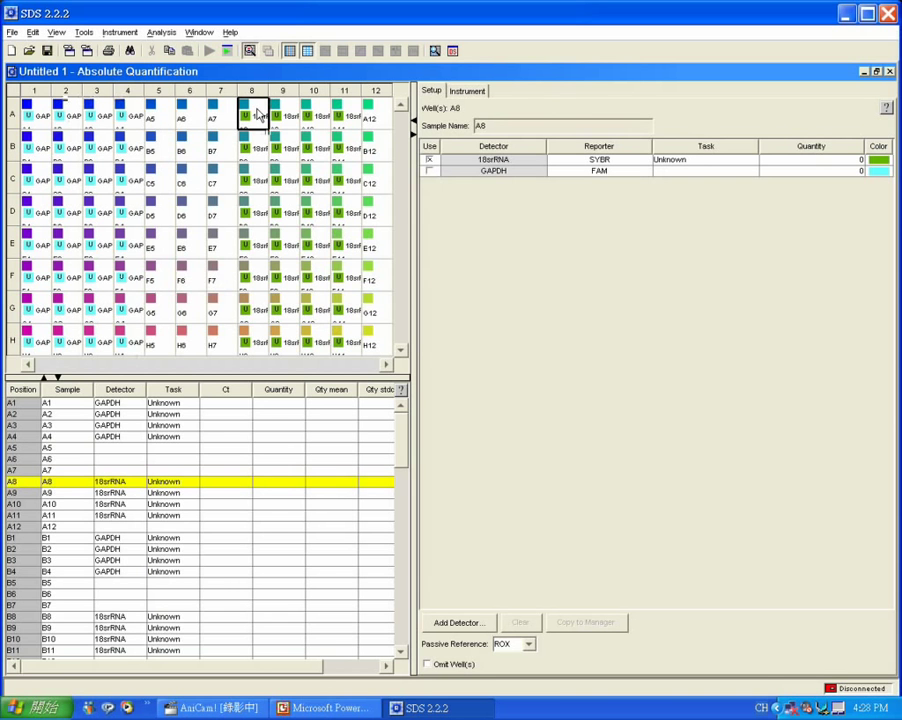
# Select wells A8 and A9 and open their shared sample name for editing
pyautogui.moveTo(256, 114); pyautogui.dragTo(287, 114)
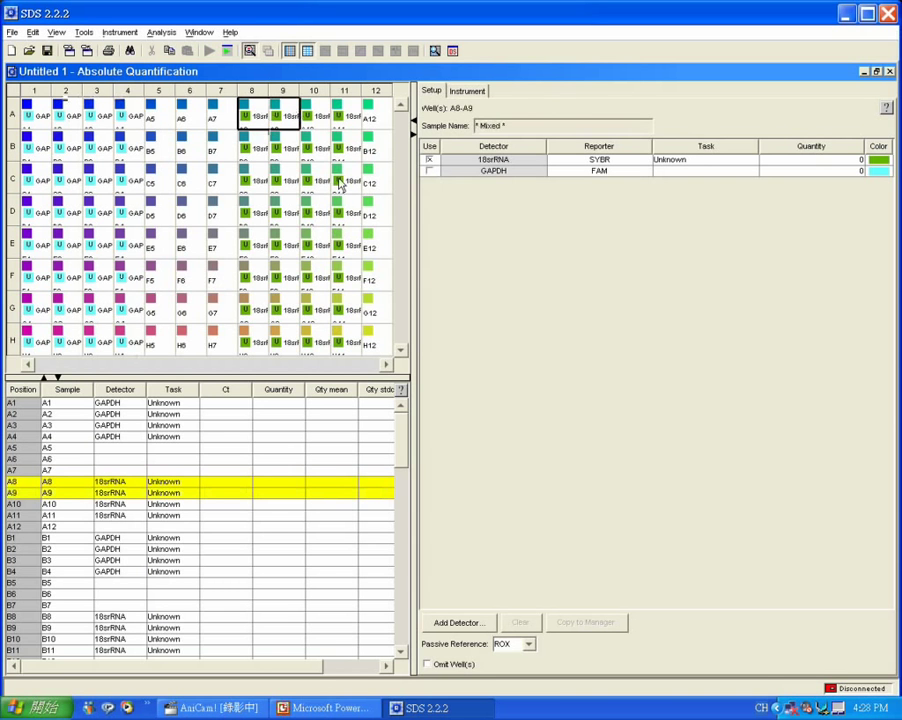
pyautogui.click(532, 124)
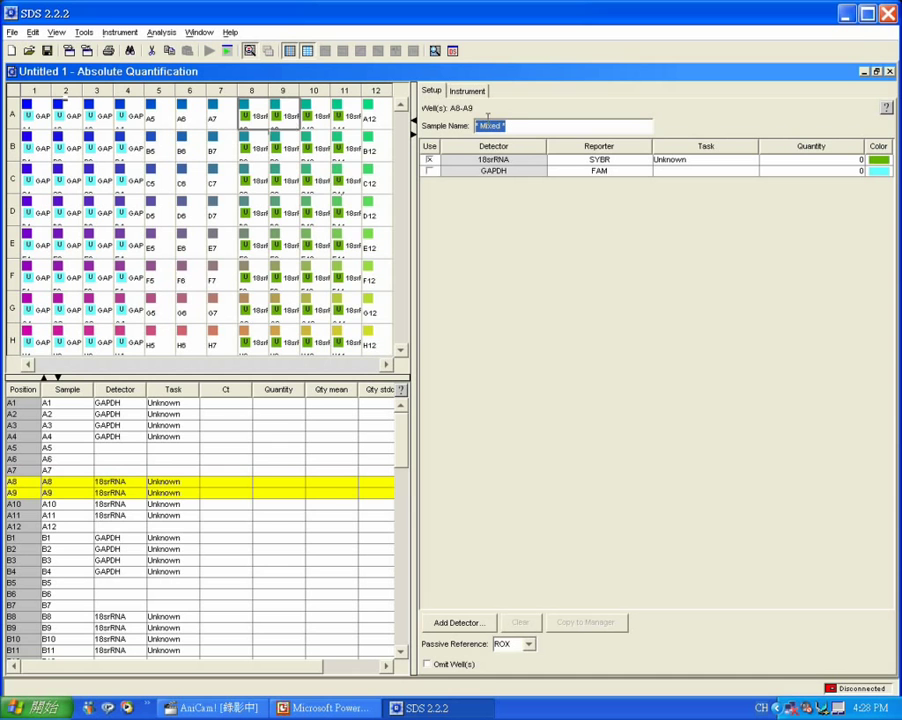
# Select wells A10 and A11 and set their 18srRNA detector task to Standard
pyautogui.moveTo(310, 115); pyautogui.dragTo(338, 115)
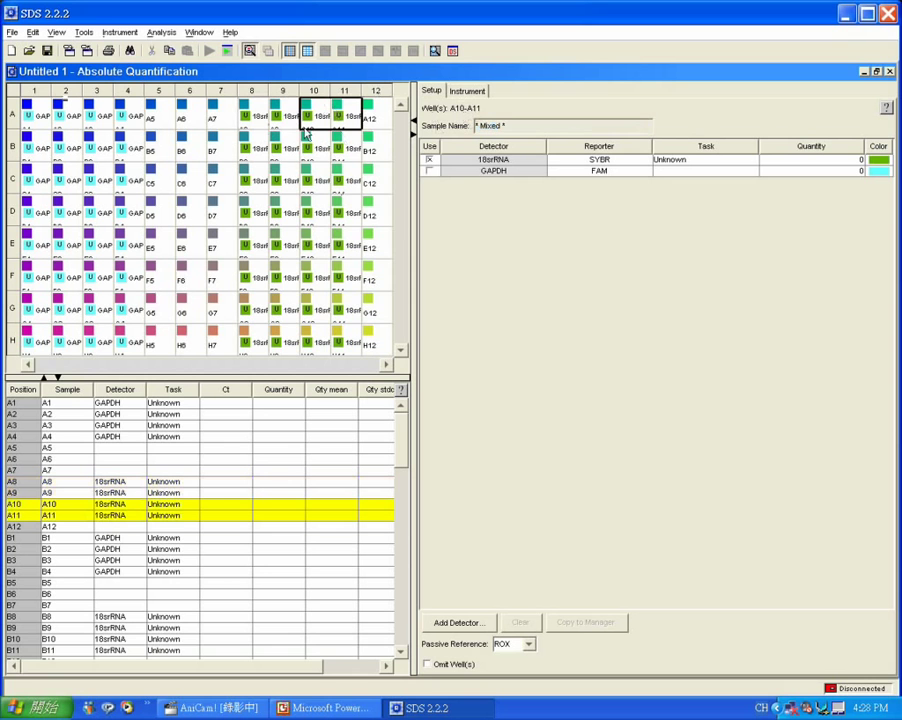
pyautogui.hotkey('shift', 'Down')
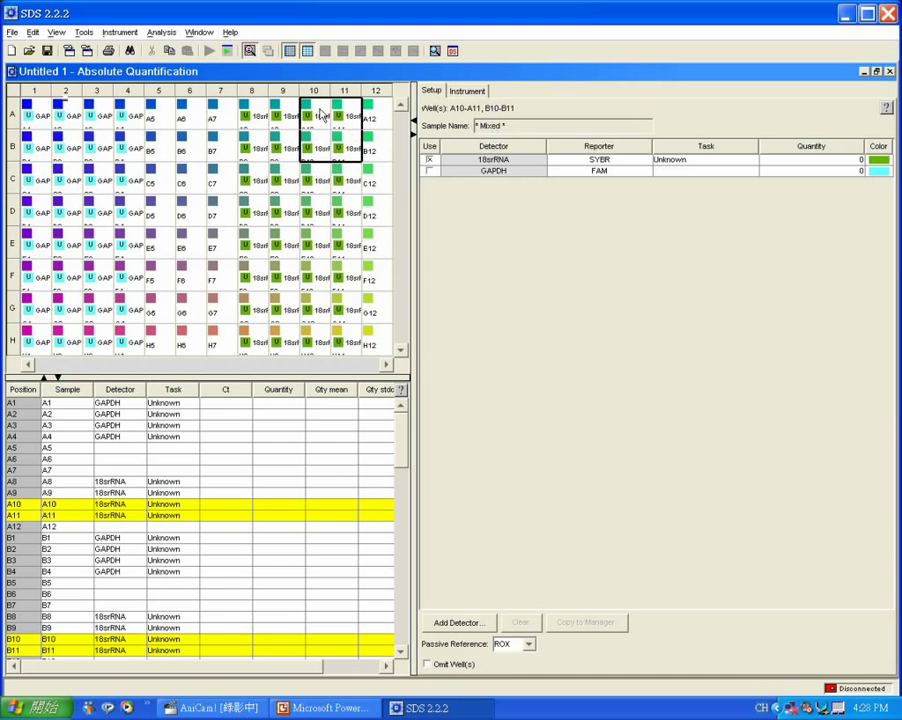
pyautogui.moveTo(322, 114); pyautogui.dragTo(346, 116)
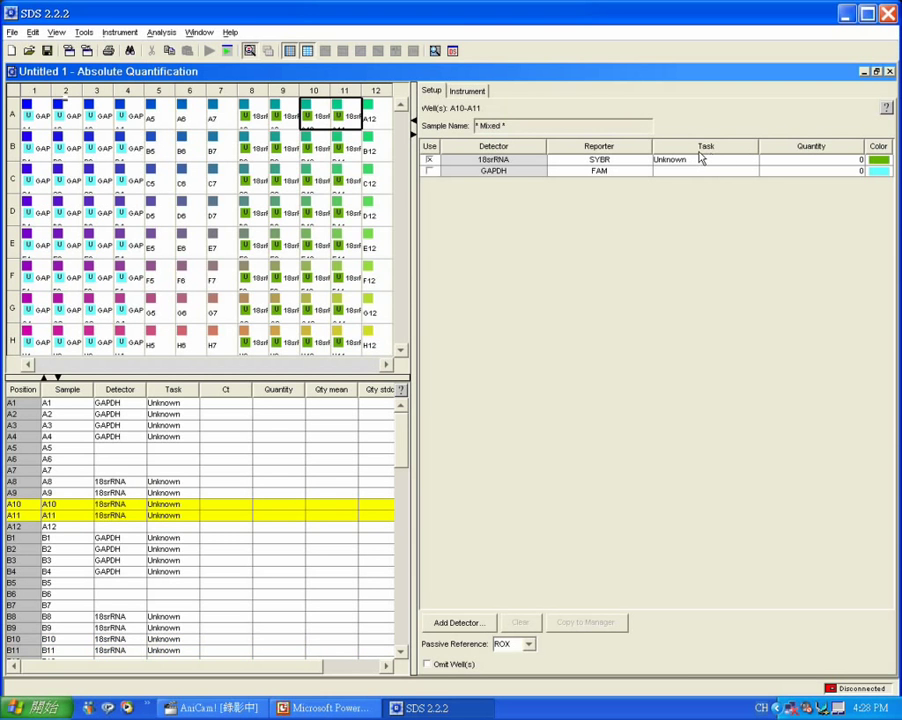
pyautogui.click(753, 162)
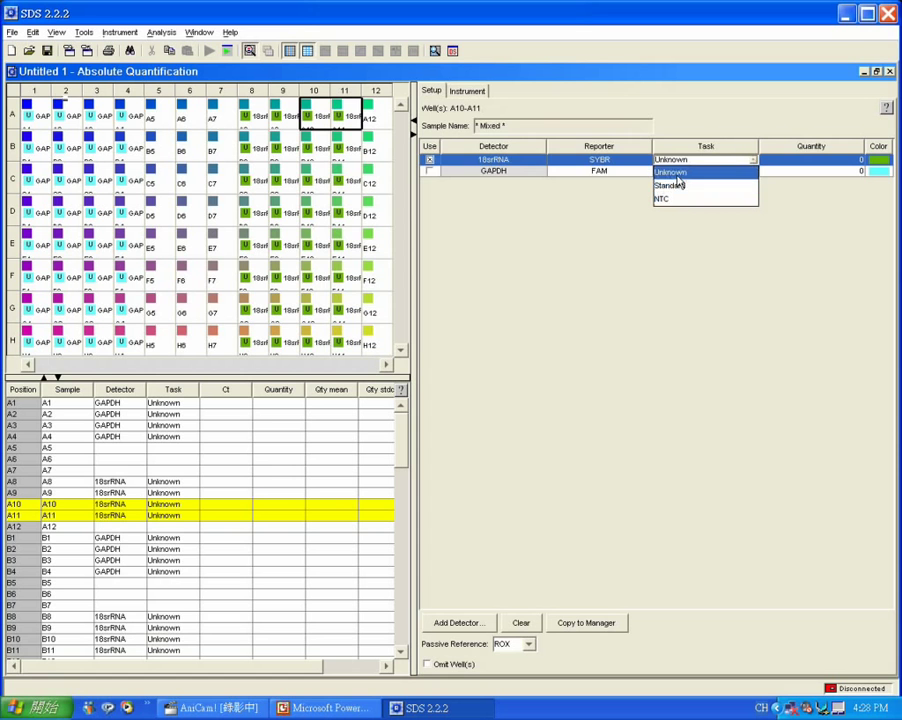
pyautogui.click(672, 185)
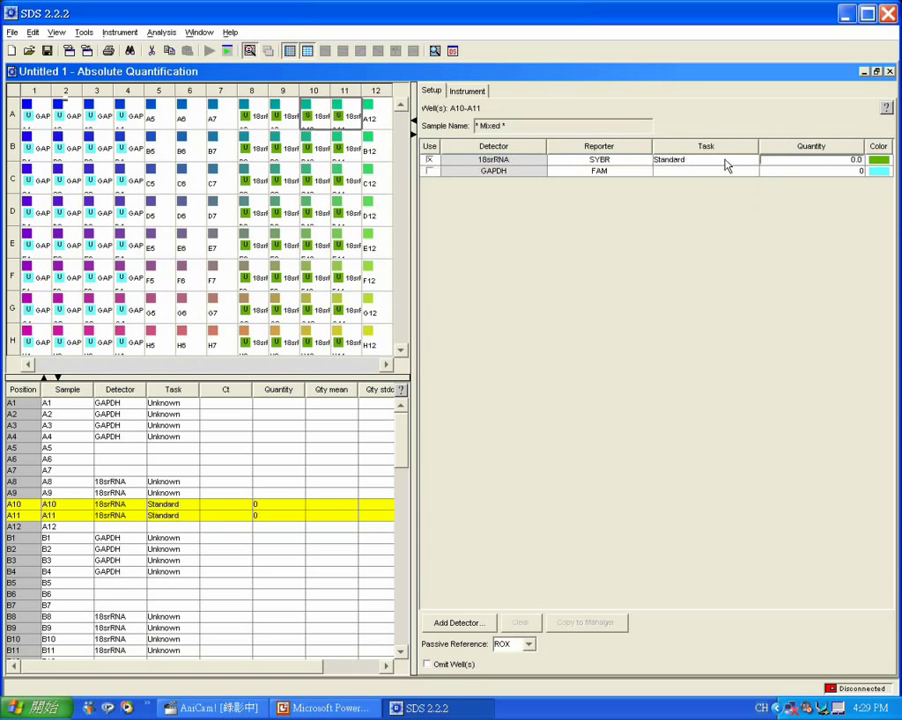
# Restore the Standard task for 18srRNA in wells A10 and A11 with a quantity of 1E2, and check both wells
pyautogui.click(810, 170)
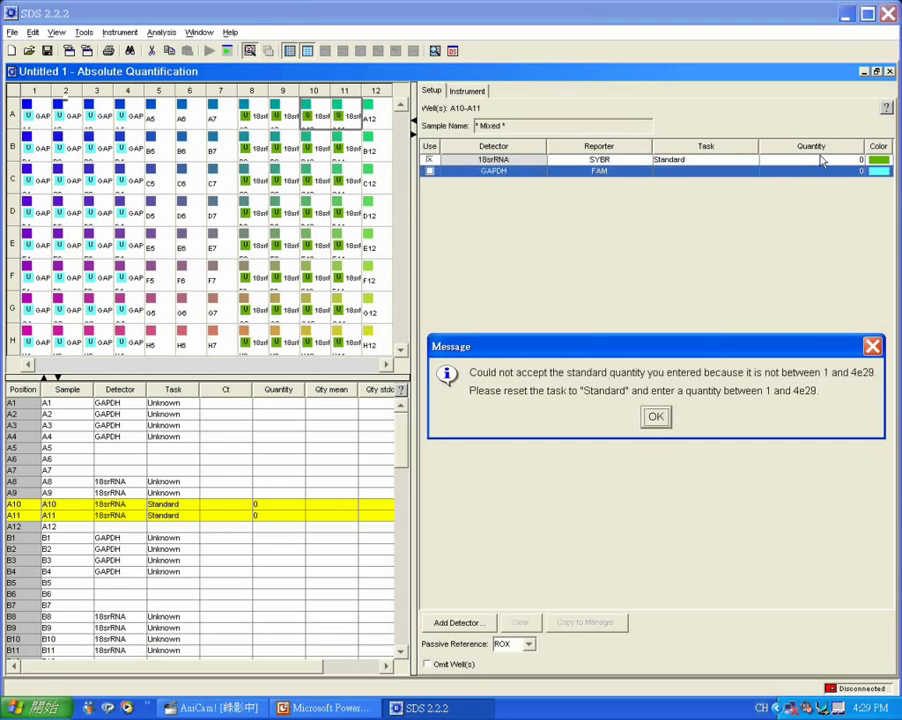
pyautogui.click(656, 416)
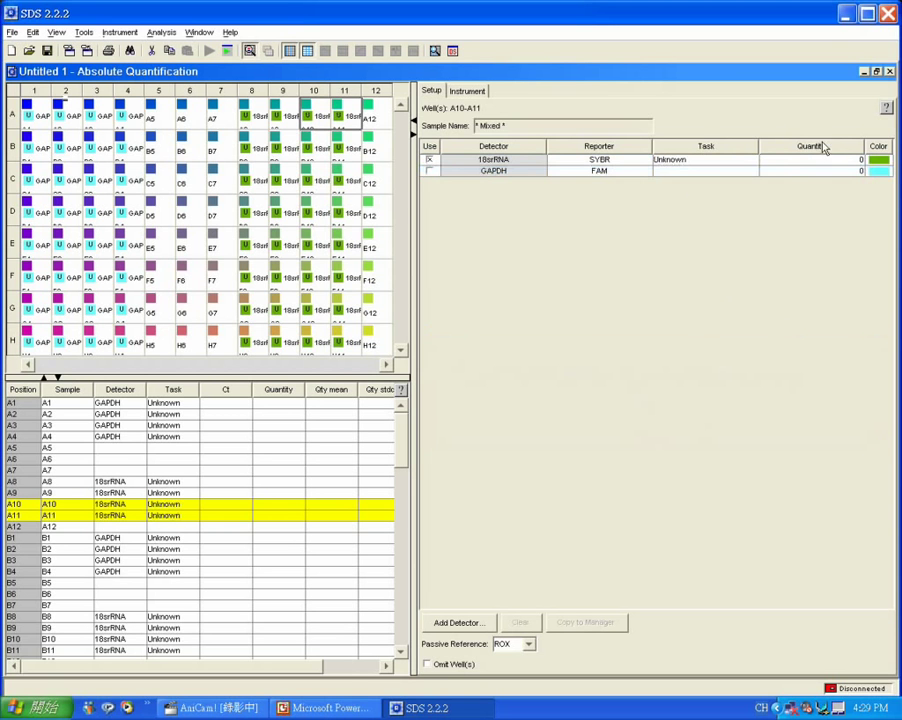
pyautogui.click(828, 162)
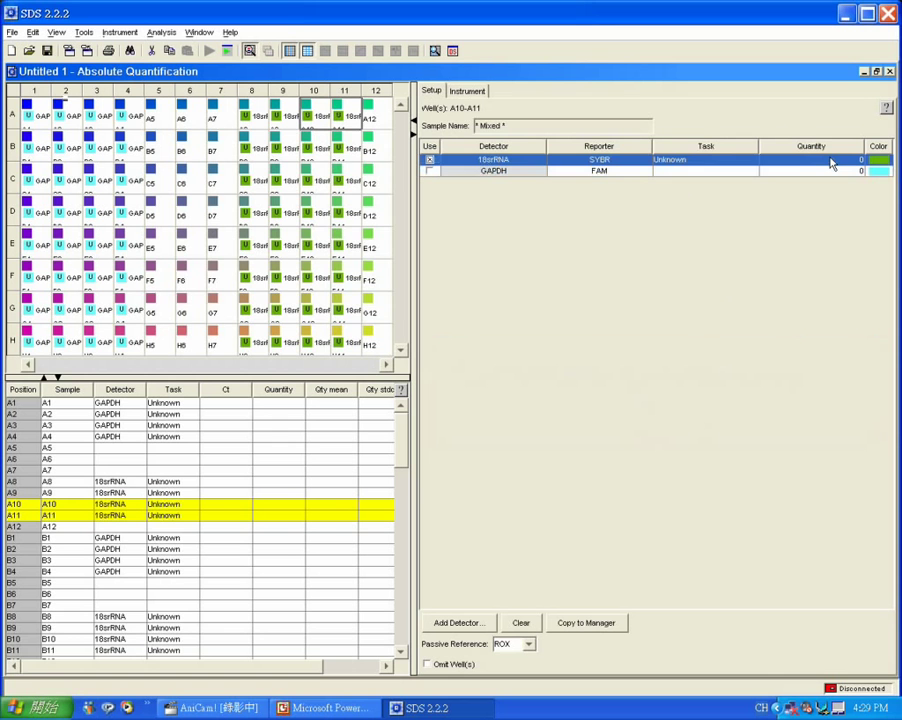
pyautogui.click(757, 163)
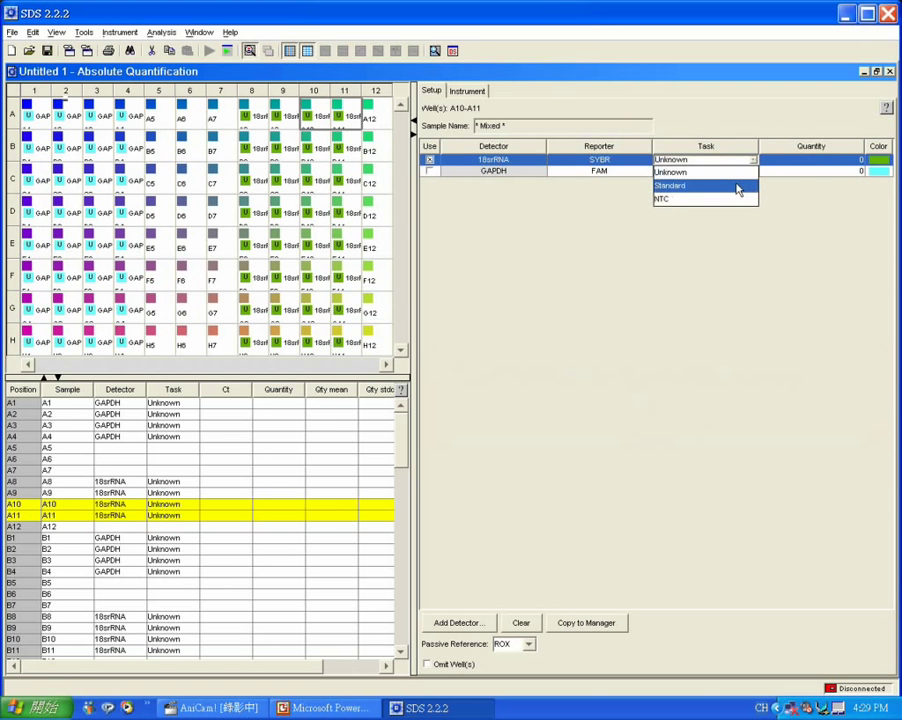
pyautogui.click(737, 186)
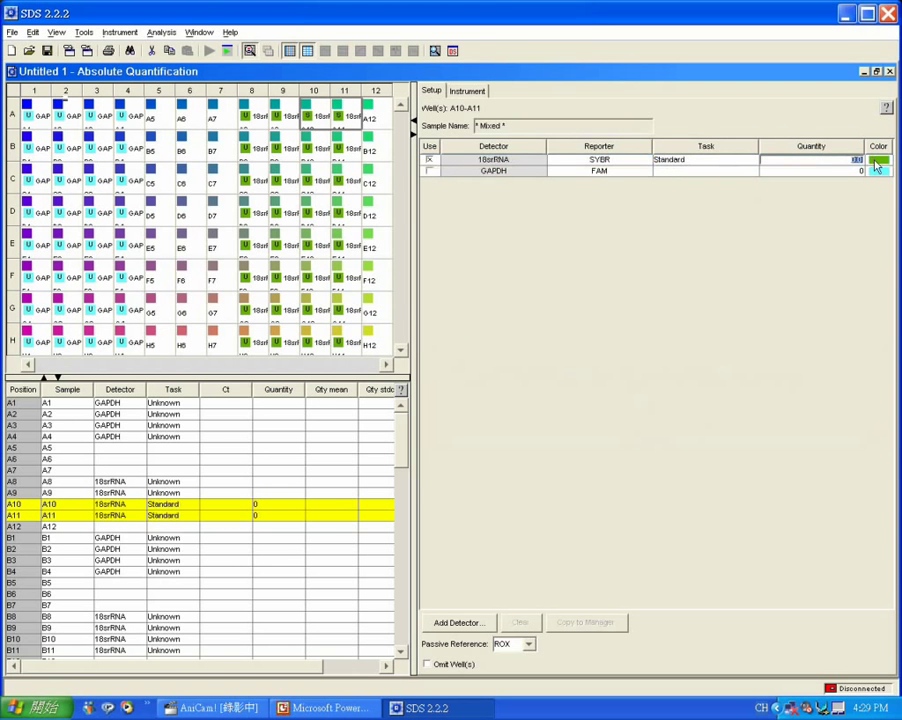
pyautogui.press('Return')
pyautogui.moveTo(322, 144); pyautogui.dragTo(343, 133)
pyautogui.click(342, 116)
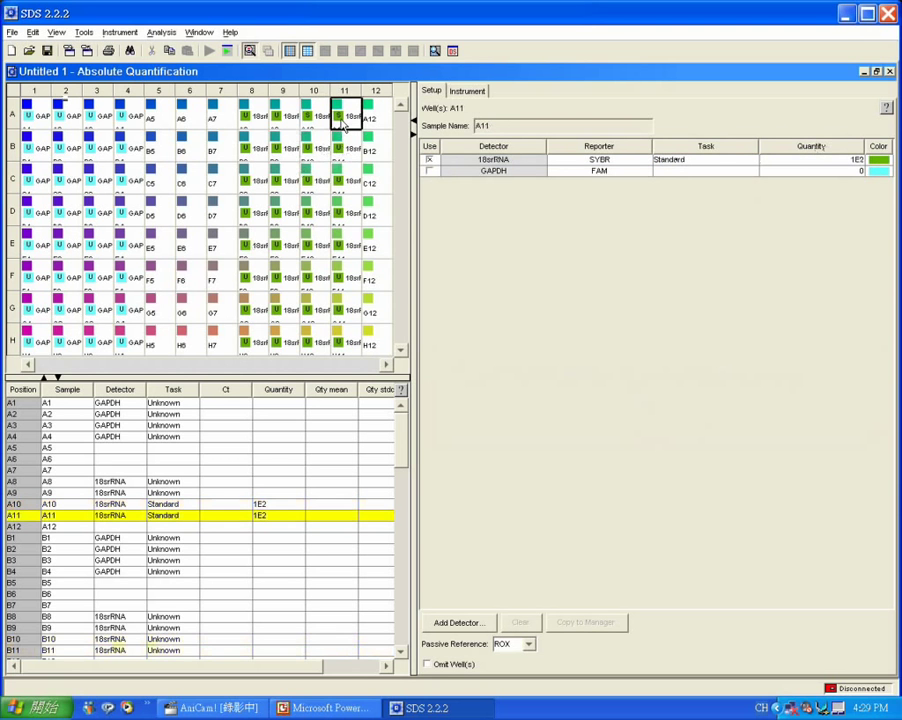
pyautogui.click(320, 116)
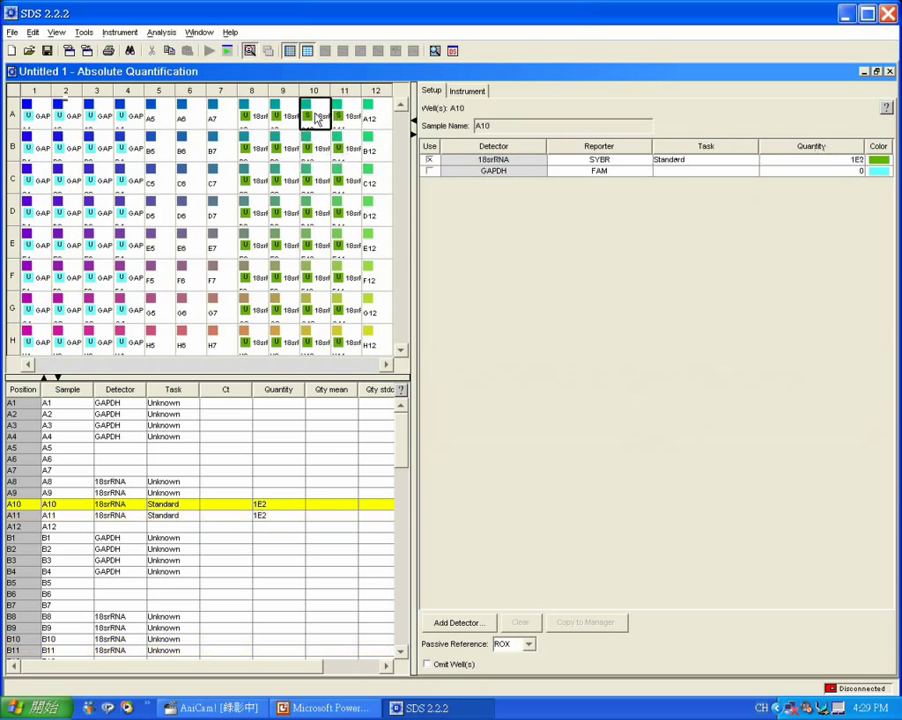
pyautogui.moveTo(318, 116); pyautogui.dragTo(352, 120)
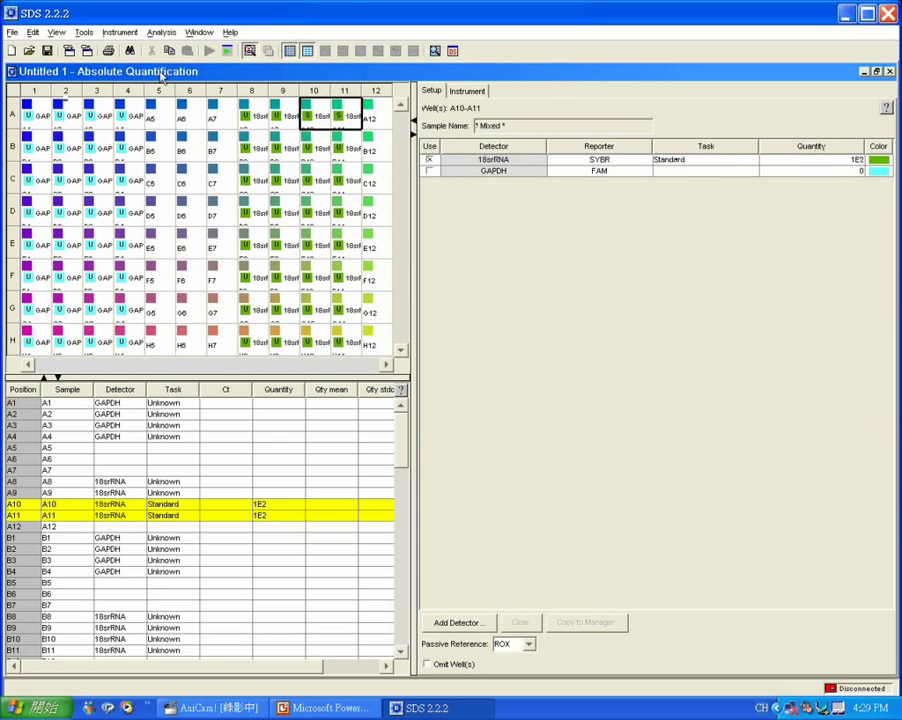
# Set the 18srRNA detector task to NTC in wells A8 and A9
pyautogui.moveTo(252, 114); pyautogui.dragTo(283, 114)
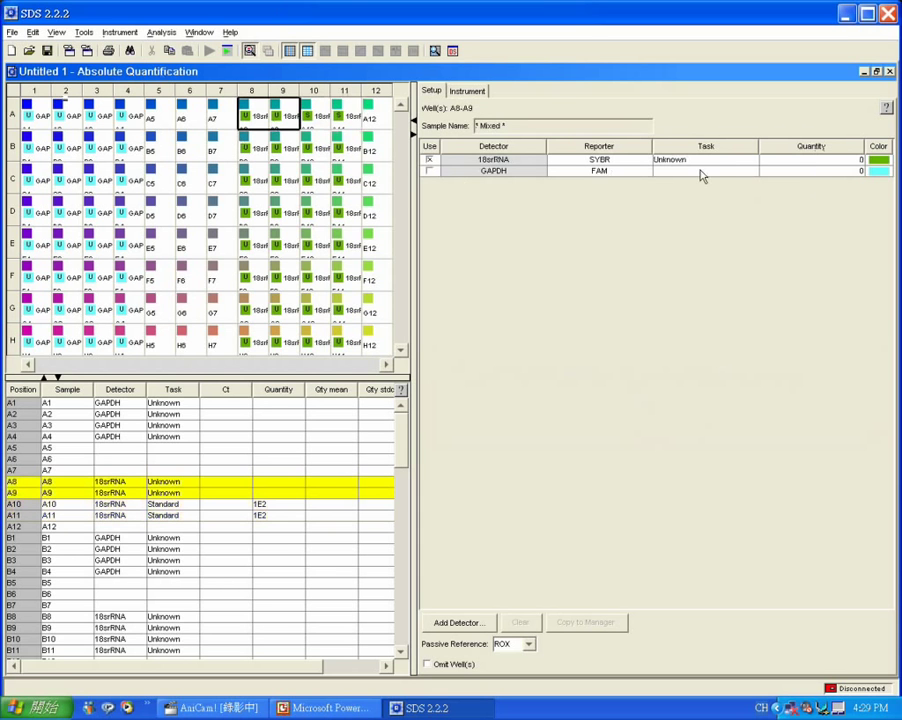
pyautogui.click(746, 164)
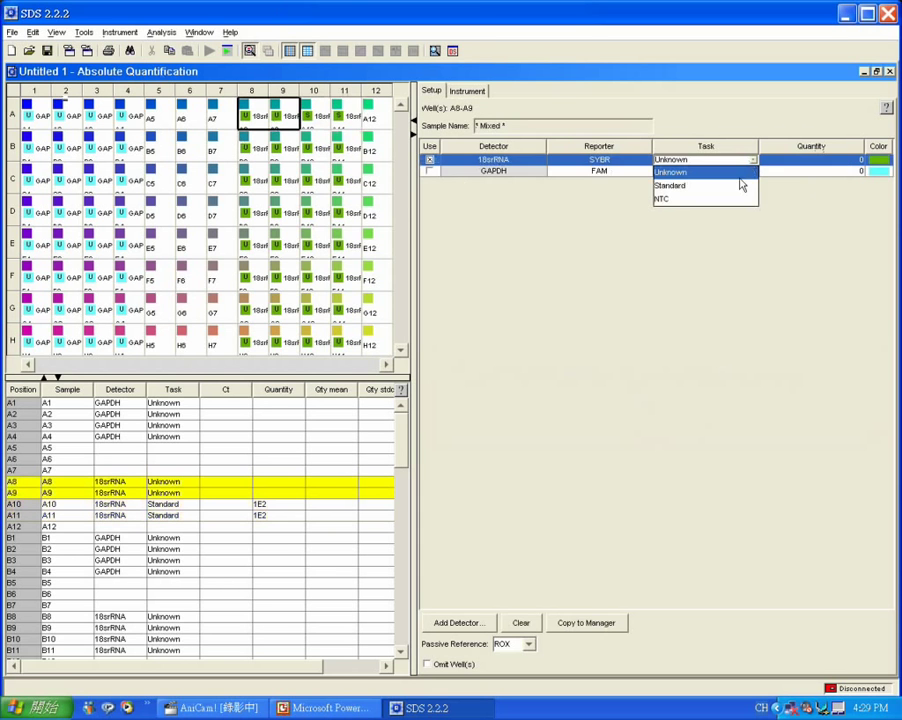
pyautogui.click(742, 197)
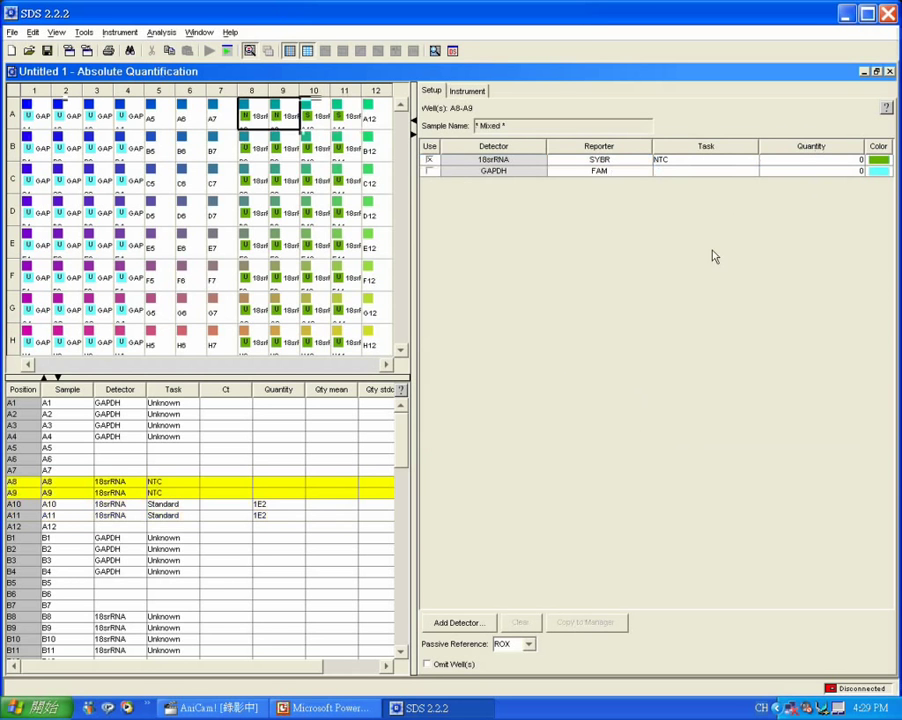
# Examine the detector and task assignments of individual wells in columns 9 and 10
pyautogui.click(283, 145)
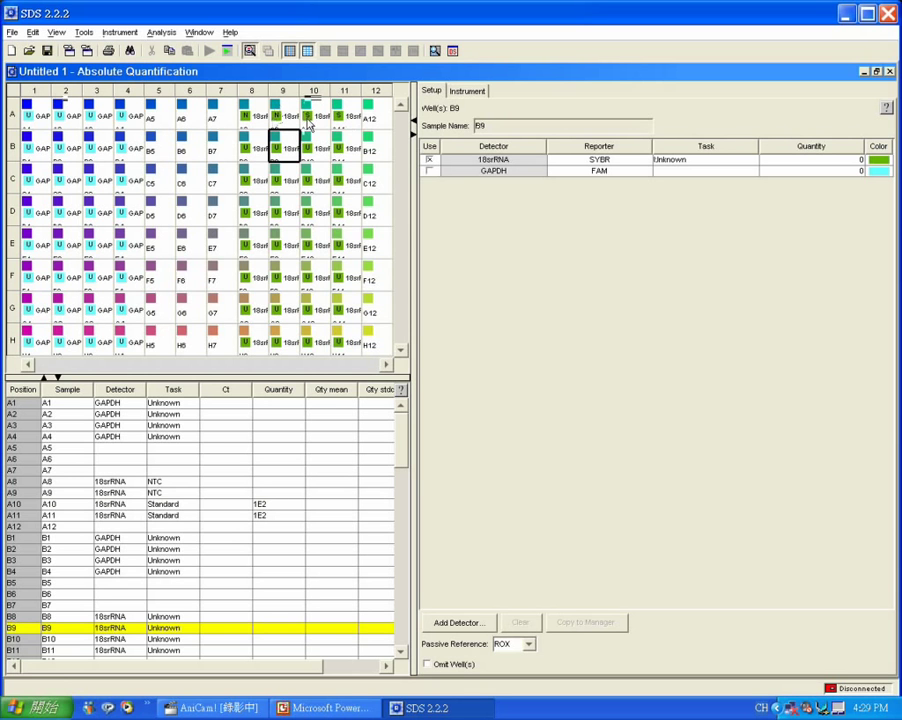
pyautogui.moveTo(308, 124)
pyautogui.moveTo(274, 153)
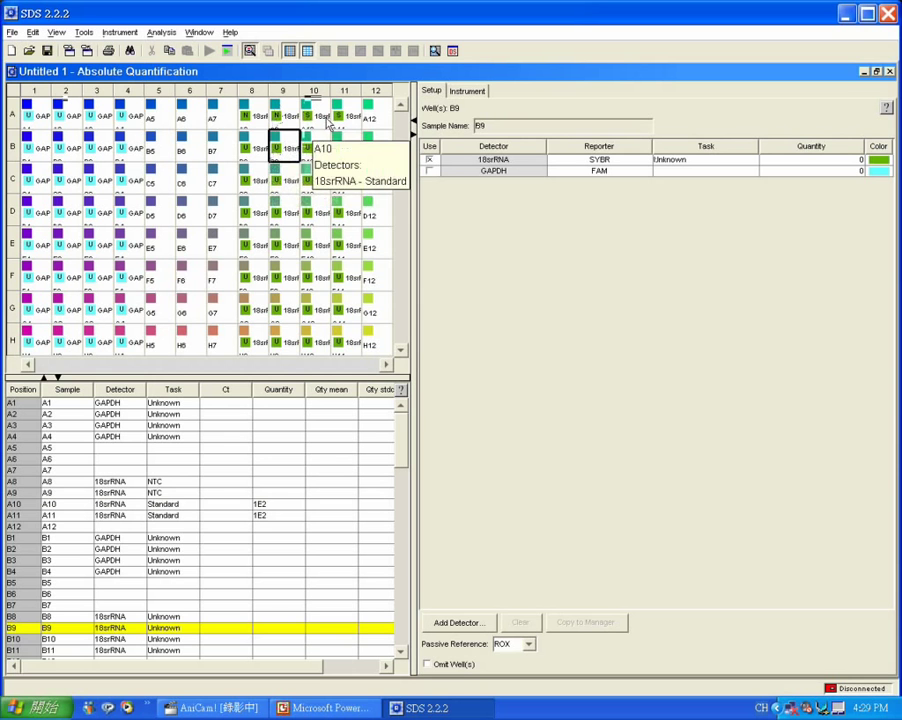
pyautogui.moveTo(279, 117)
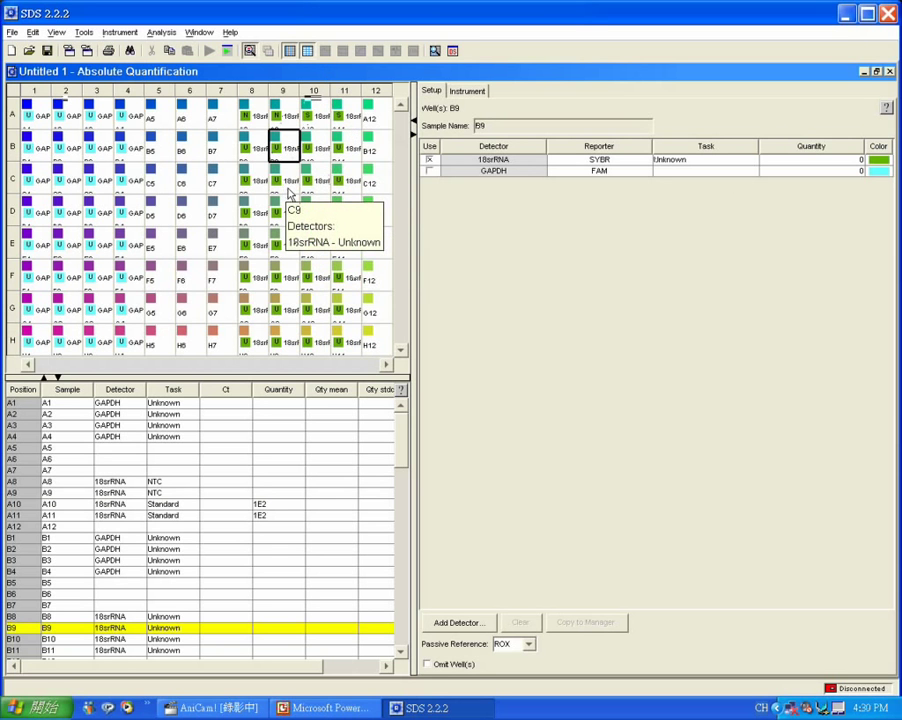
pyautogui.click(315, 148)
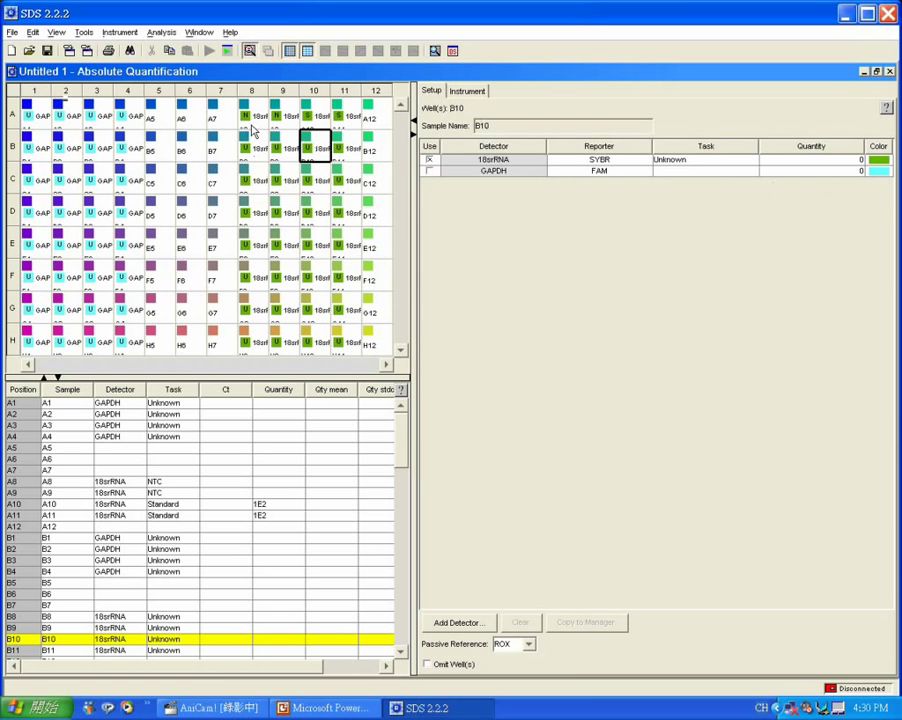
# Switch the thermal cycler protocol to Standard mode, accepting the loss of the current settings
pyautogui.click(467, 92)
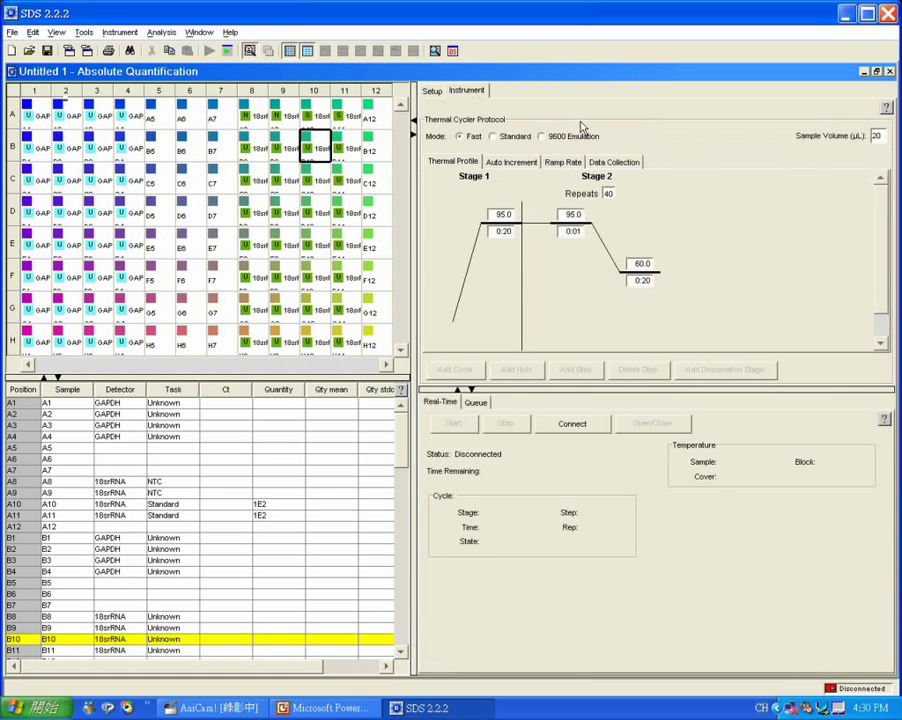
pyautogui.click(510, 137)
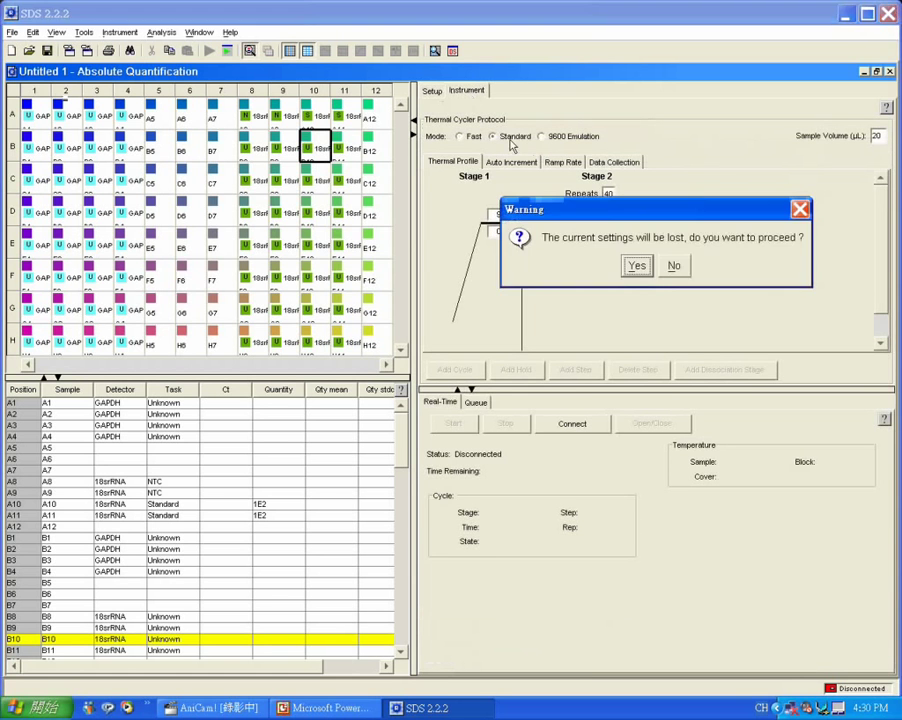
pyautogui.click(637, 266)
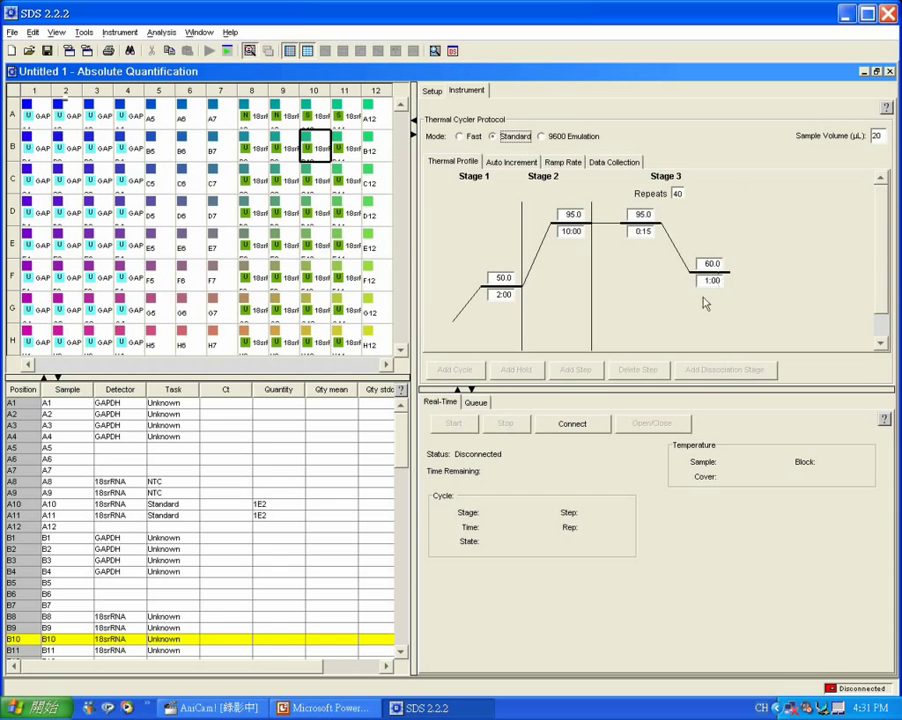
# Add a dissociation stage after the 60.0-degree step of Stage 3 in the thermal profile and review the added stage
pyautogui.click(712, 242)
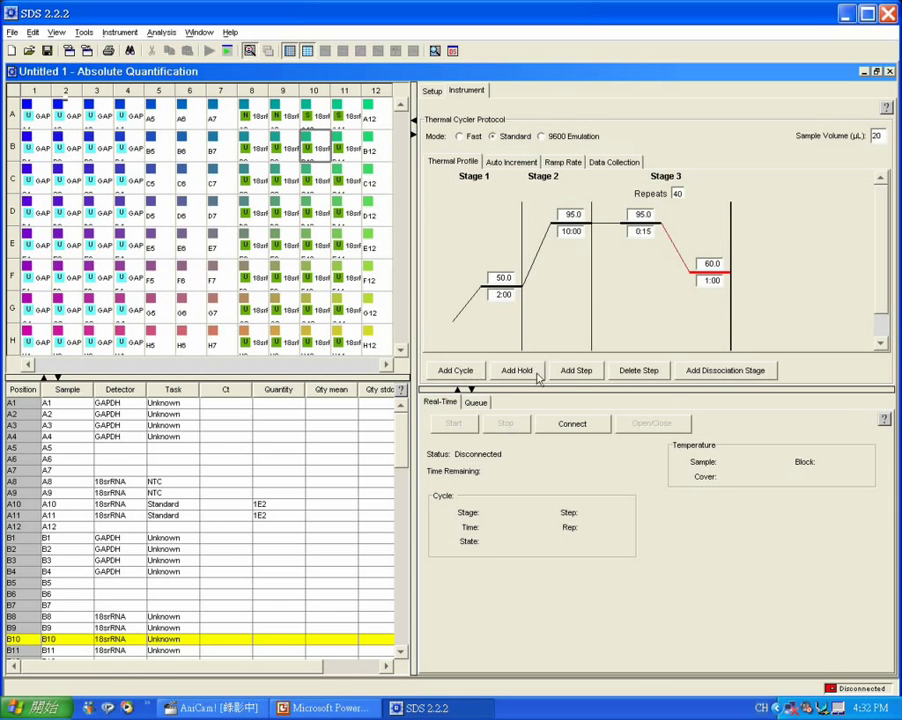
pyautogui.click(742, 372)
pyautogui.click(866, 343)
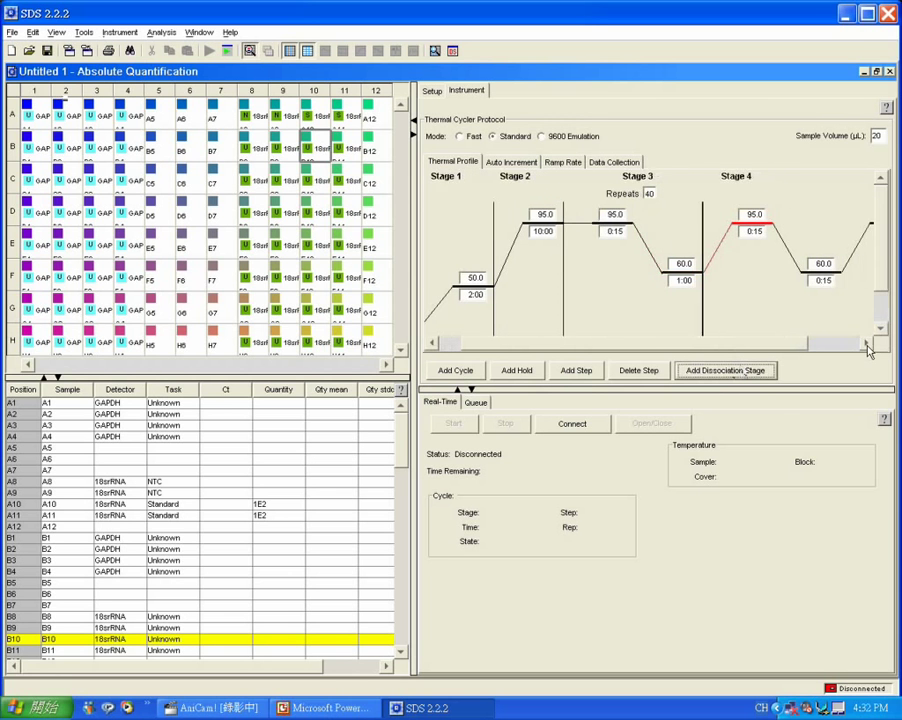
pyautogui.click(866, 343)
pyautogui.click(866, 343)
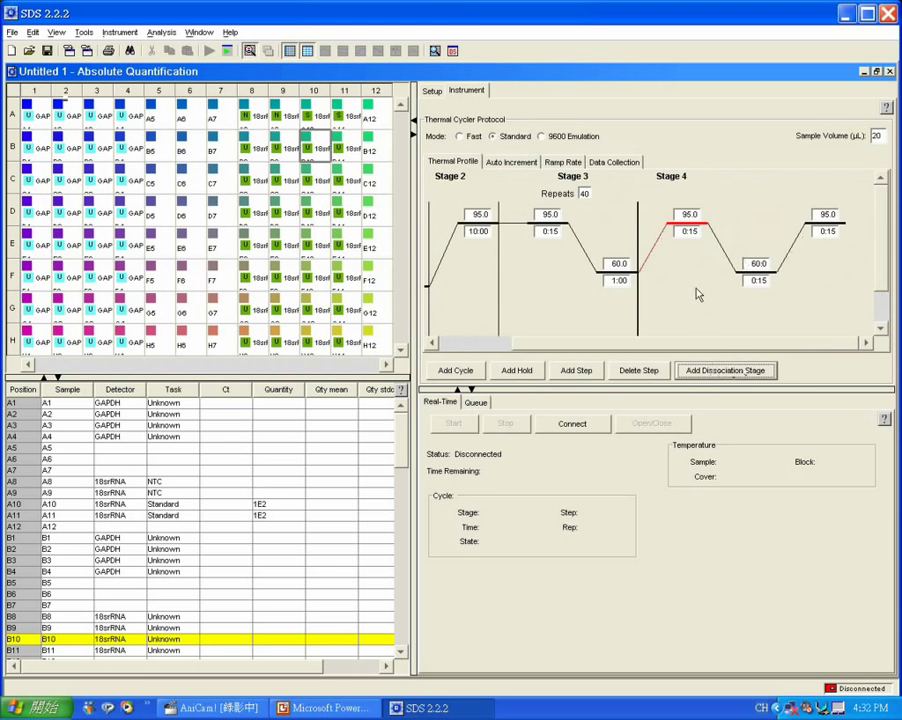
pyautogui.moveTo(565, 344); pyautogui.dragTo(698, 333)
# Set the sample volume to 25 µL, and open the document's Save As dialog and cancel it
pyautogui.doubleClick(872, 135)
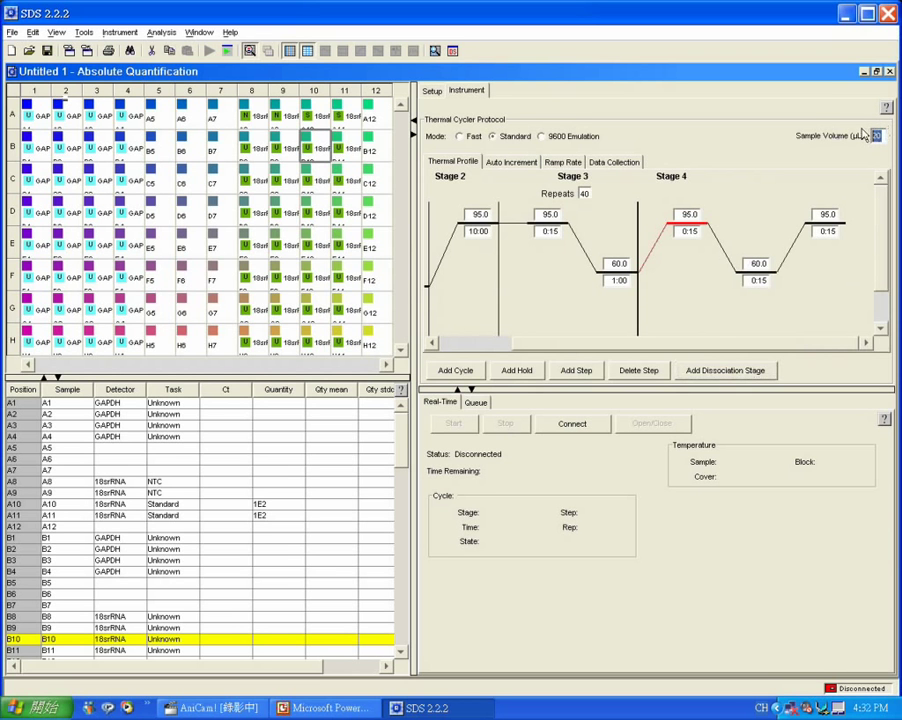
pyautogui.write('25')
pyautogui.click(47, 52)
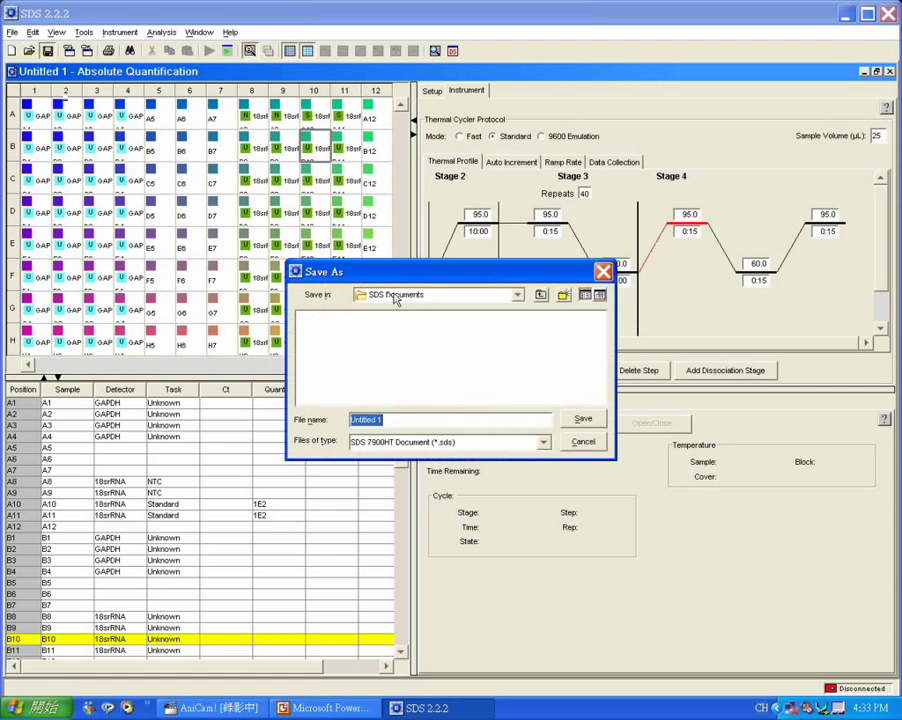
pyautogui.click(583, 441)
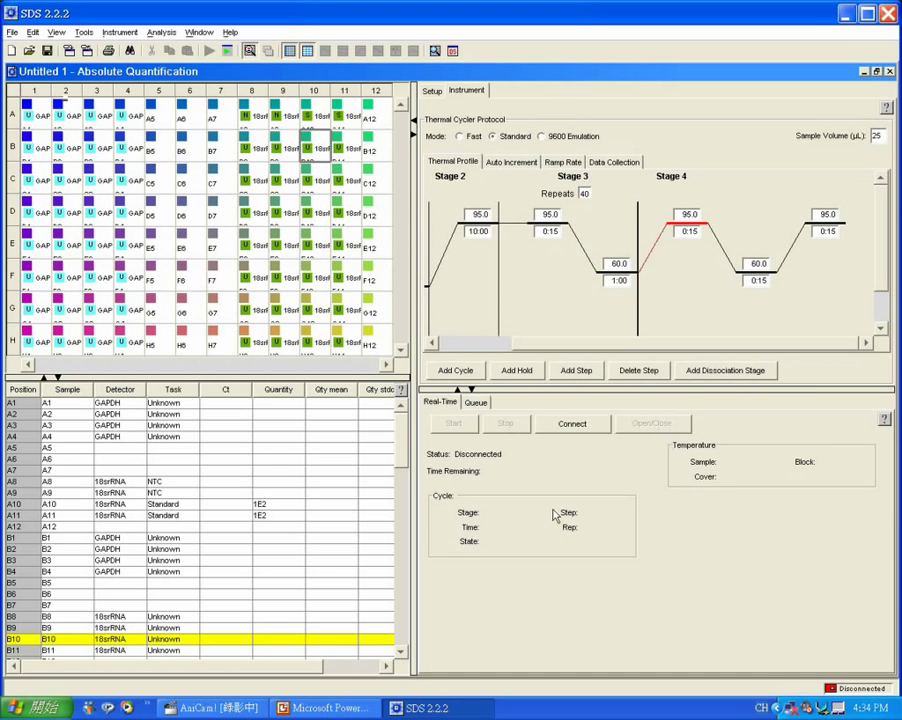
# Close the Untitled 1 absolute quantification document without saving its changes
pyautogui.click(240, 712)
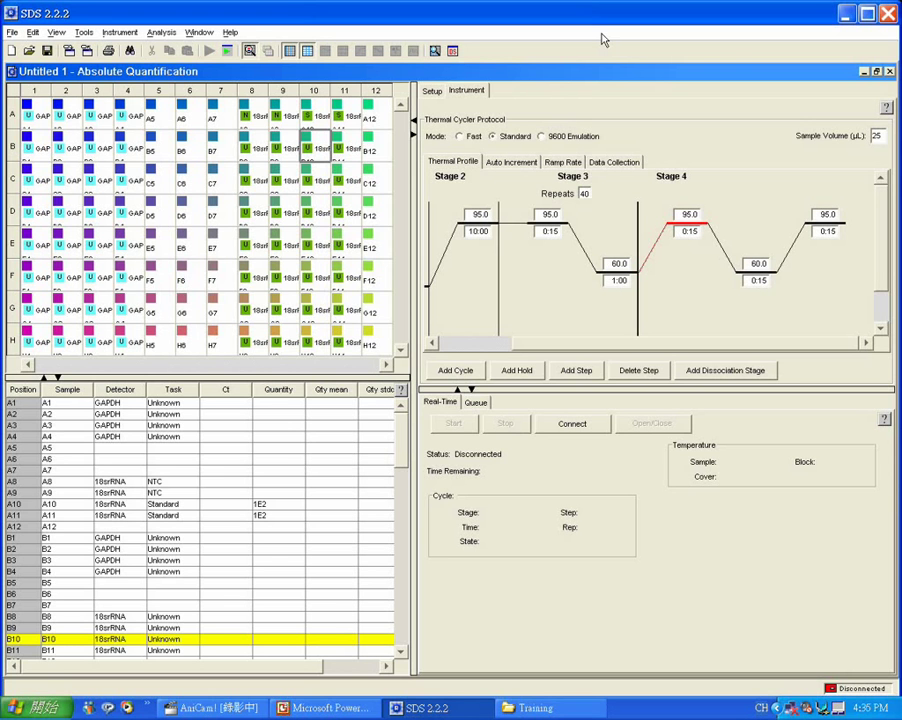
pyautogui.click(889, 72)
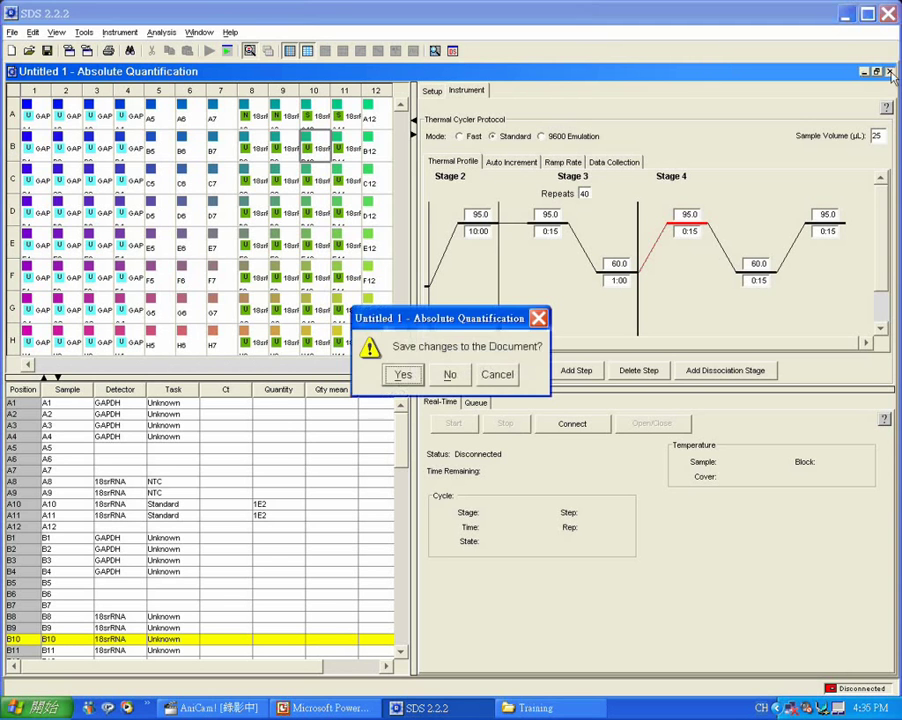
pyautogui.click(450, 374)
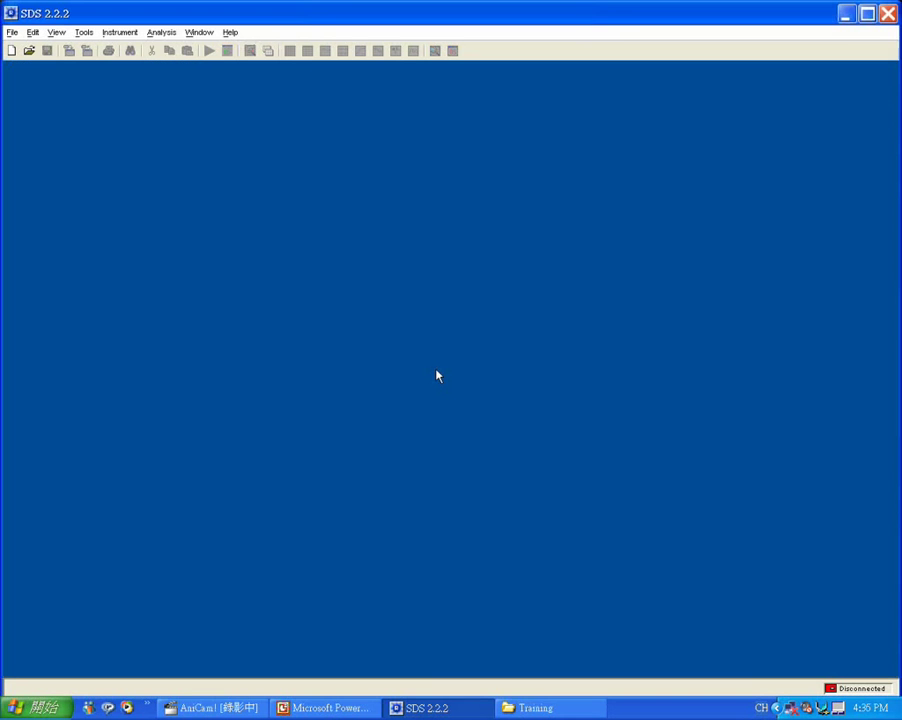
# Start opening an existing document and browse to the SDS Data folder on drive D
pyautogui.click(29, 50)
pyautogui.click(414, 286)
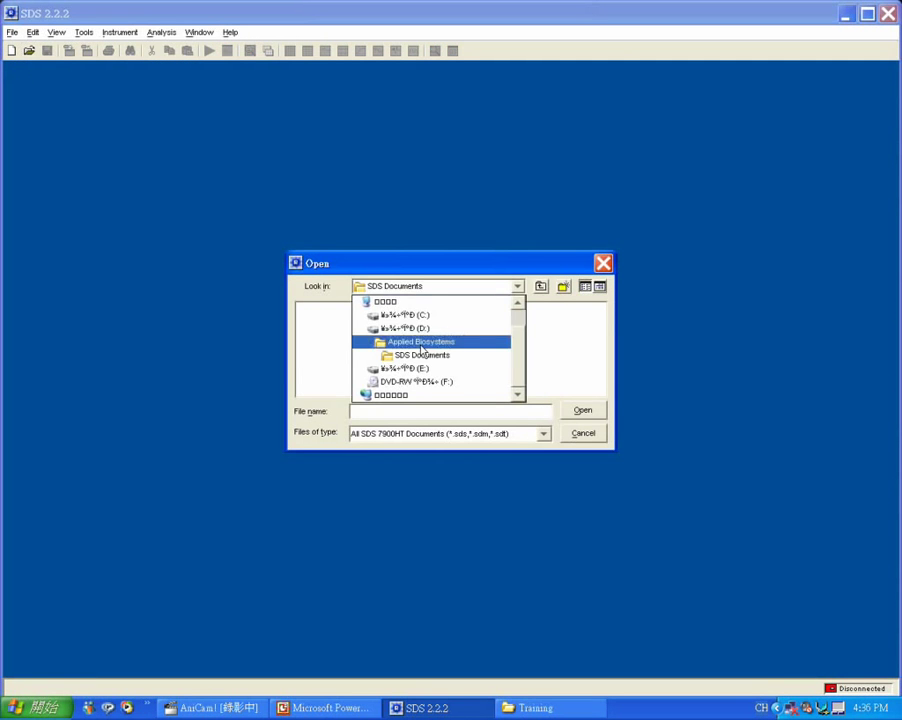
pyautogui.click(408, 328)
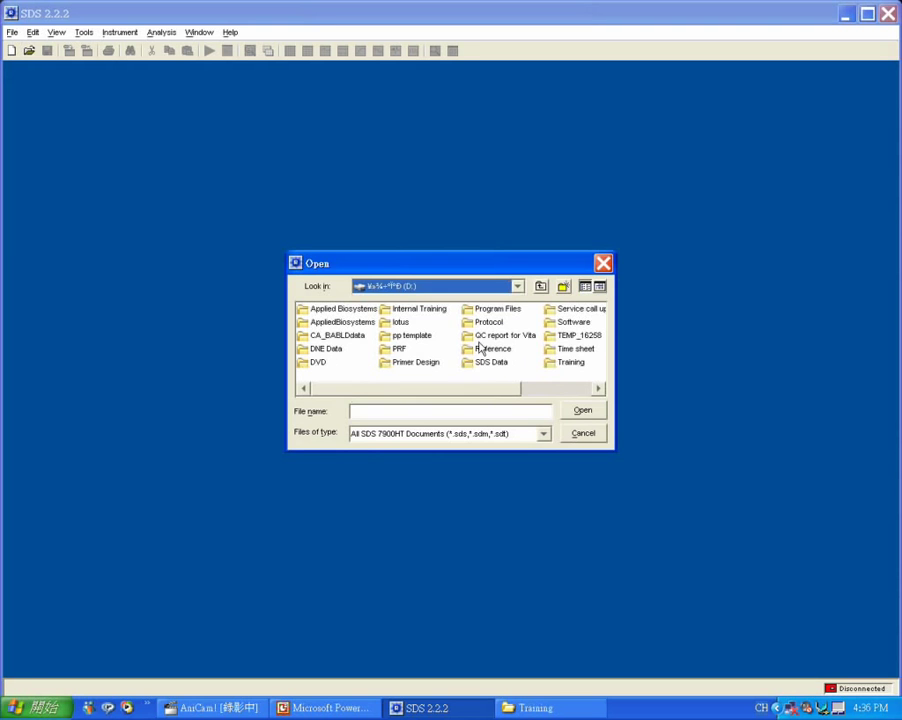
pyautogui.doubleClick(494, 365)
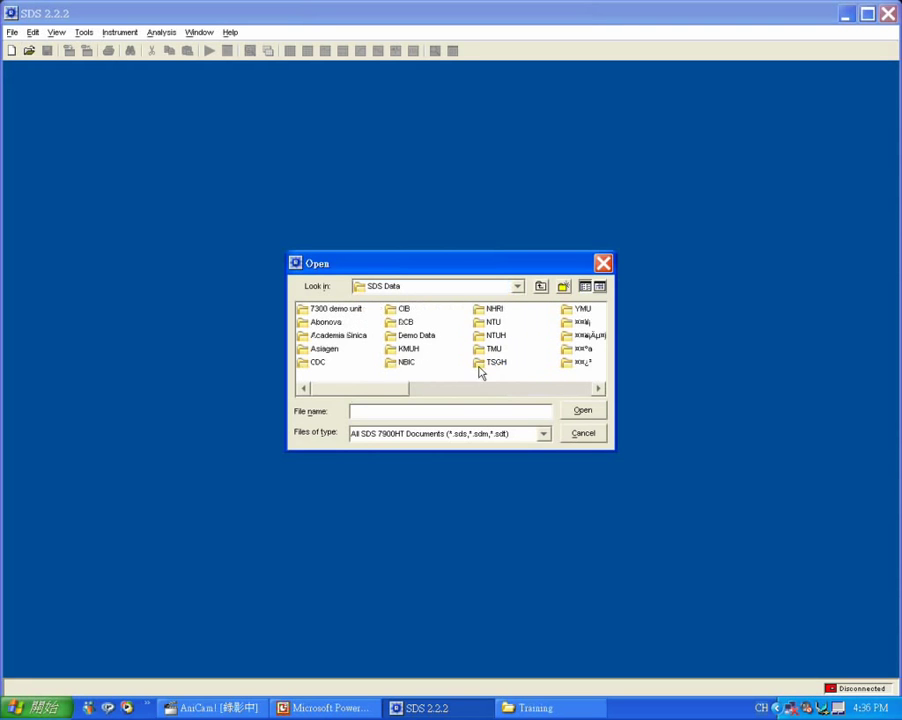
pyautogui.click(399, 326)
pyautogui.doubleClick(399, 326)
pyautogui.doubleClick(336, 362)
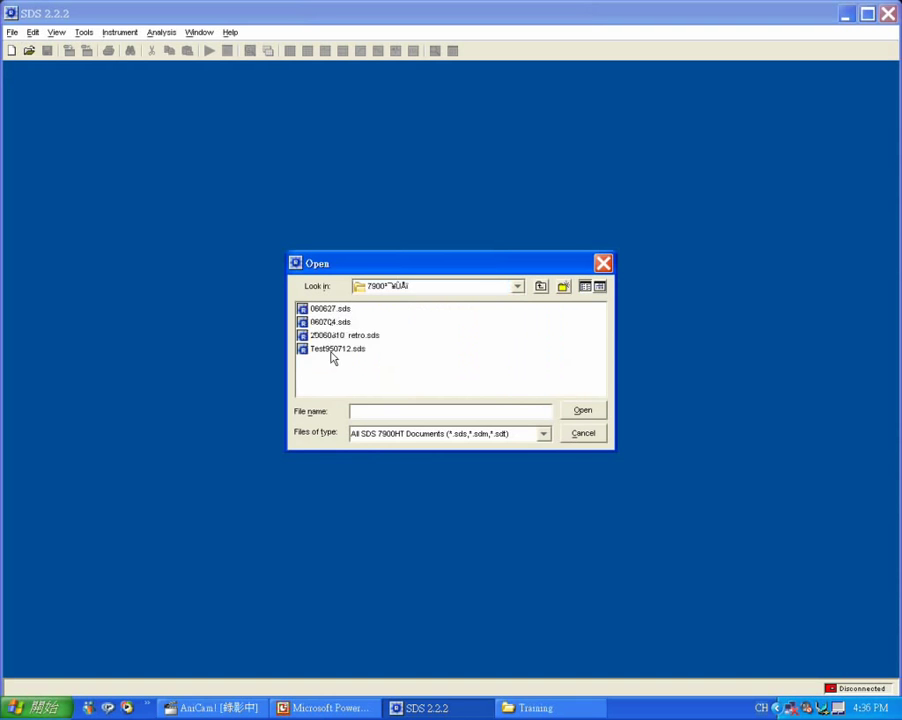
pyautogui.click(423, 288)
pyautogui.click(409, 341)
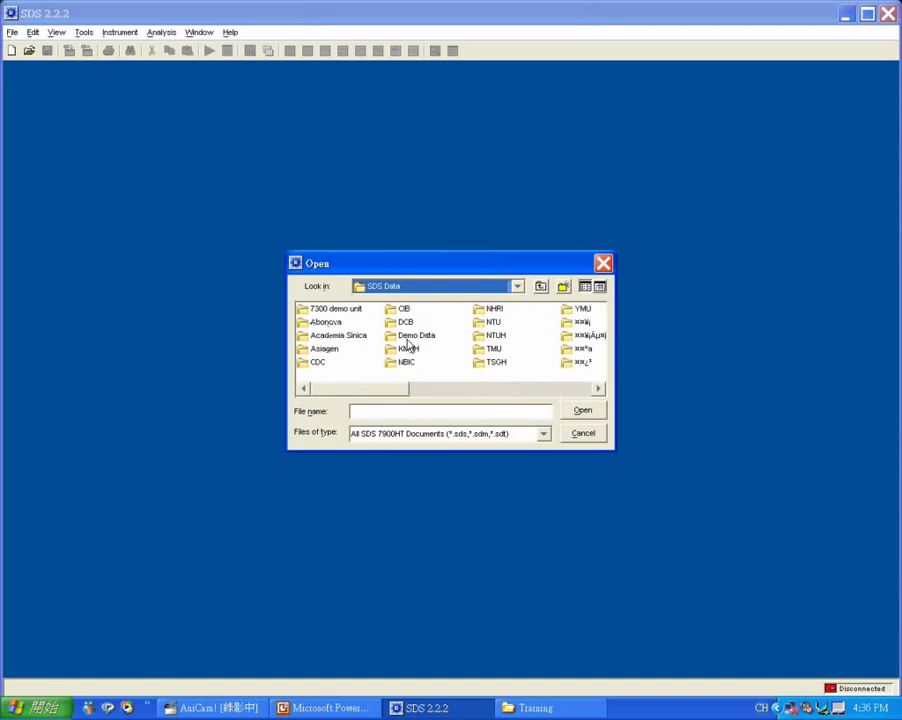
# Open the document RNAse P Std_20050329.sds from the CIB folder
pyautogui.doubleClick(403, 310)
pyautogui.click(350, 336)
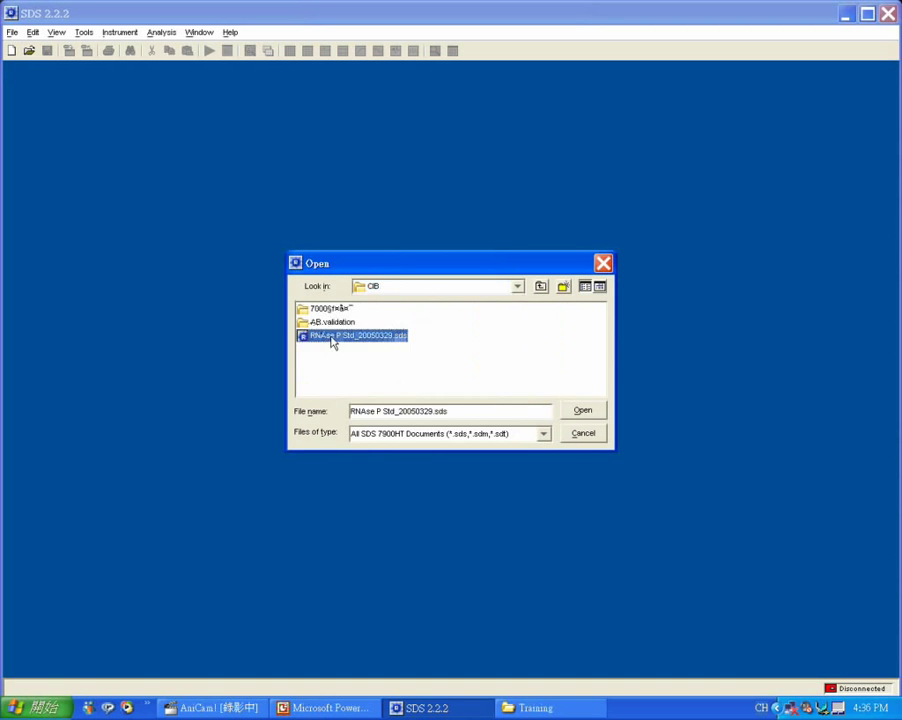
pyautogui.click(589, 407)
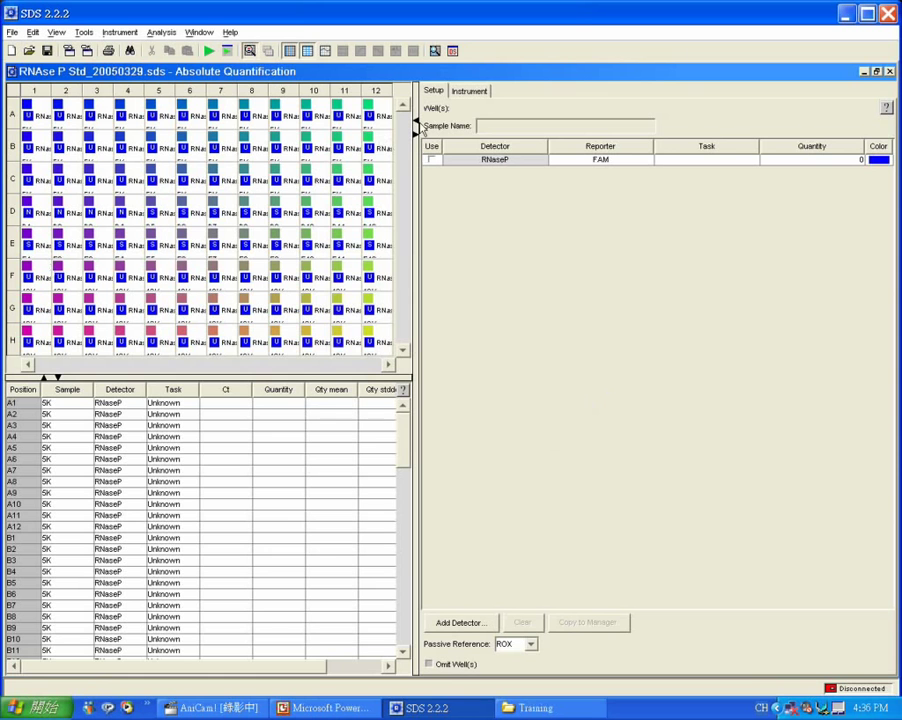
# Set the analysis settings for all detectors to Automatic Ct and analyze the plate
pyautogui.click(228, 53)
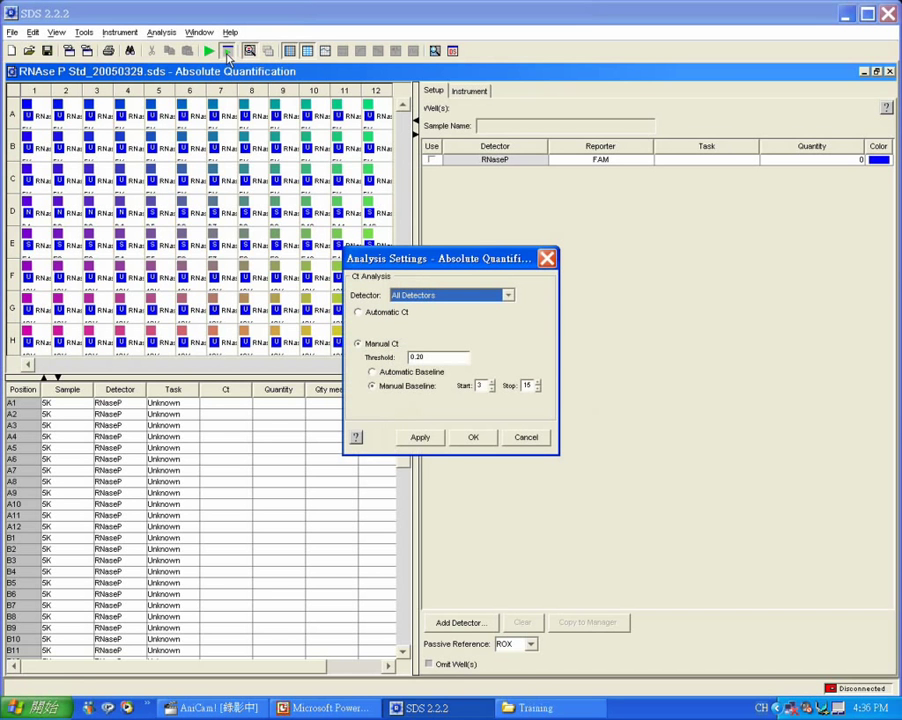
pyautogui.moveTo(473, 258); pyautogui.dragTo(332, 176)
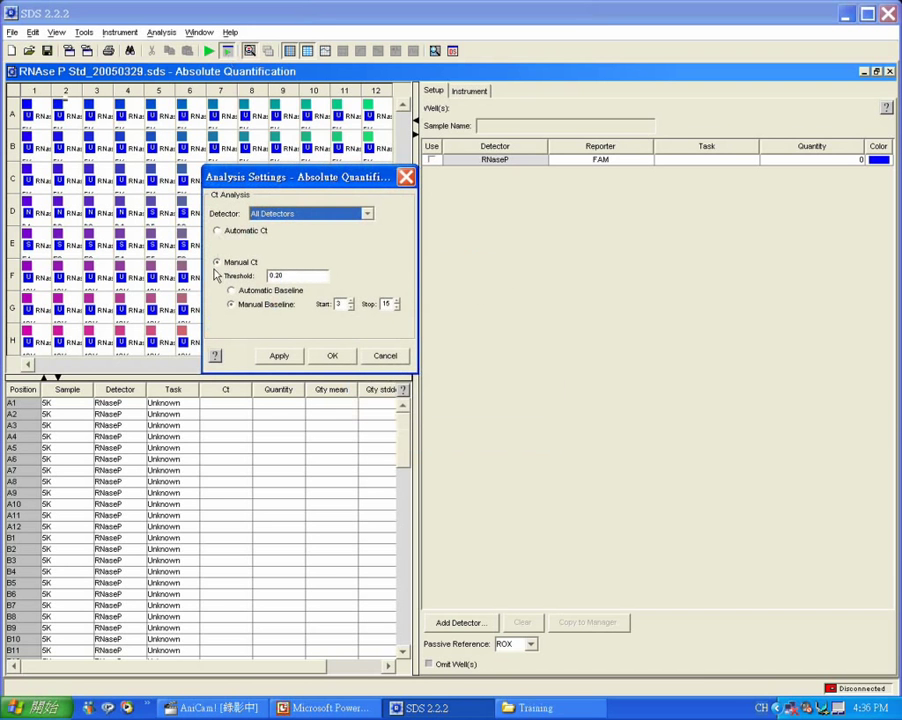
pyautogui.click(219, 233)
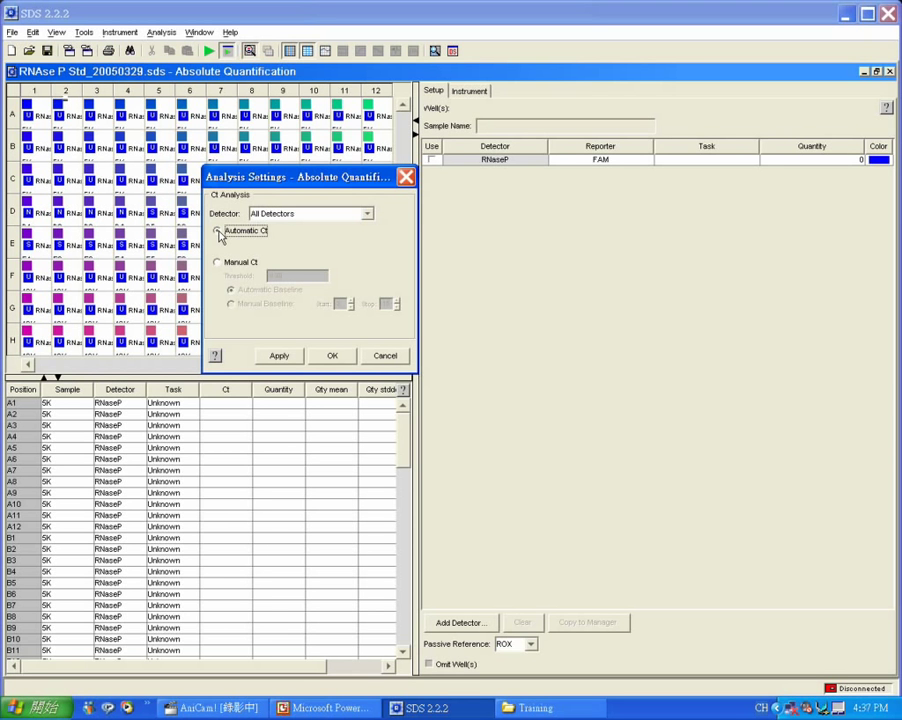
pyautogui.click(219, 233)
pyautogui.click(228, 264)
pyautogui.click(240, 233)
pyautogui.click(332, 357)
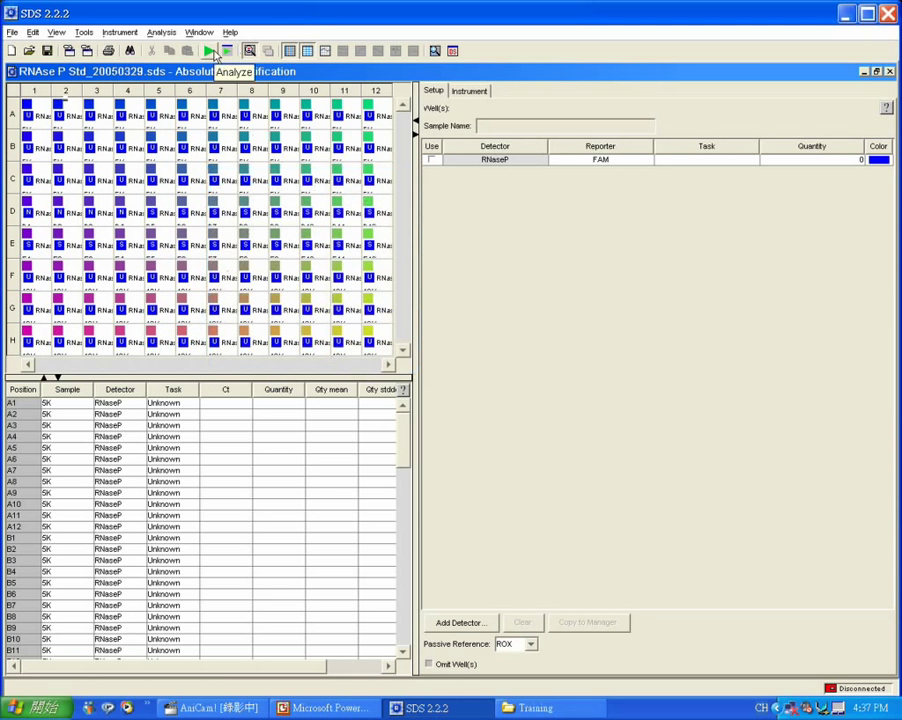
pyautogui.click(211, 51)
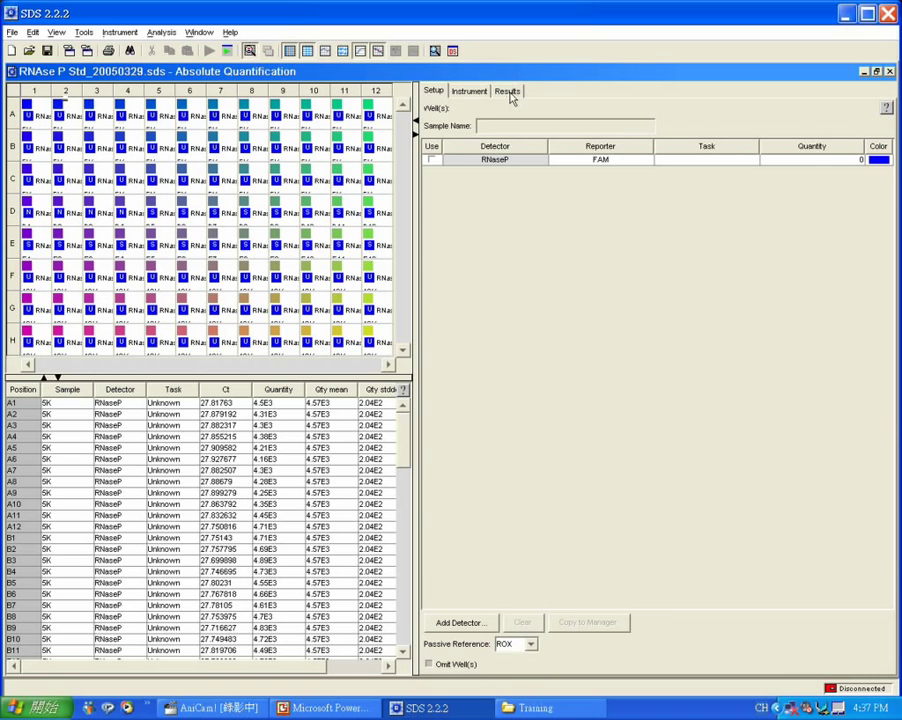
# Show the analysis results and plot the amplification curves of wells A1 to B10, followed by all wells
pyautogui.click(509, 92)
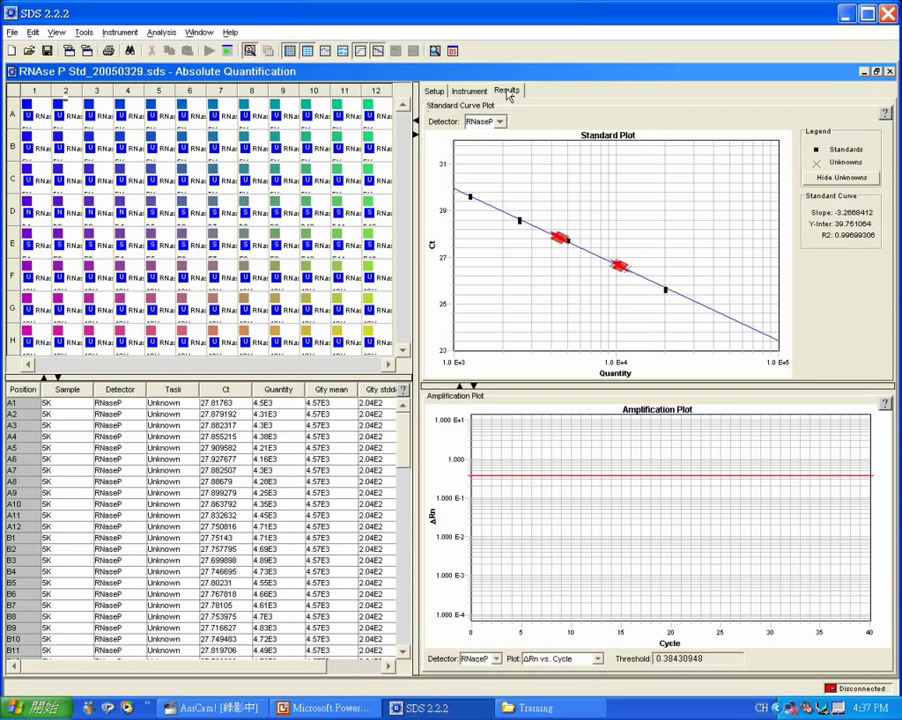
pyautogui.click(38, 117)
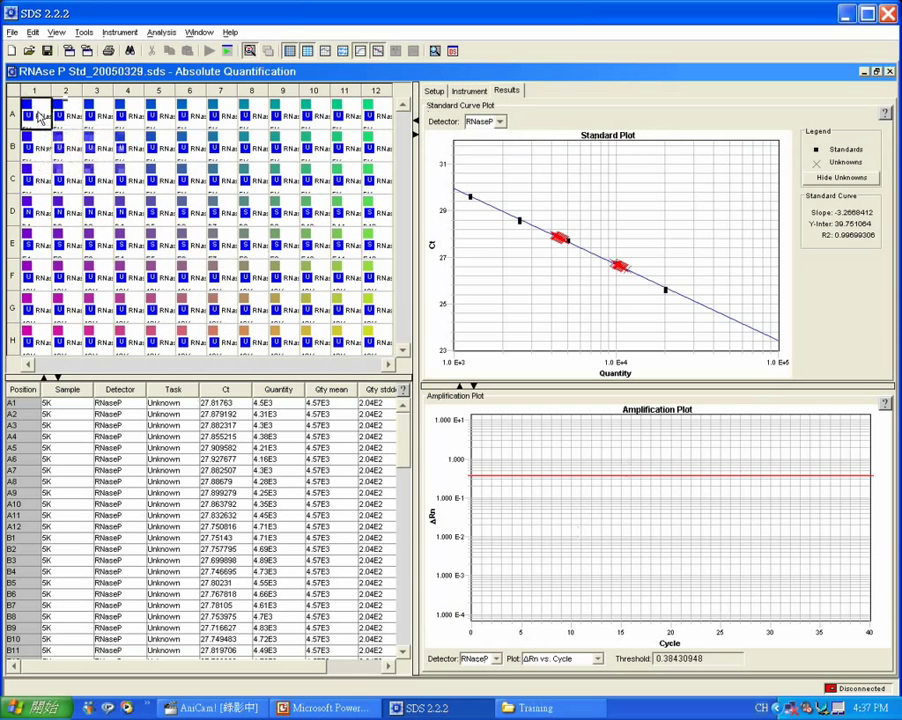
pyautogui.moveTo(38, 117); pyautogui.dragTo(330, 152)
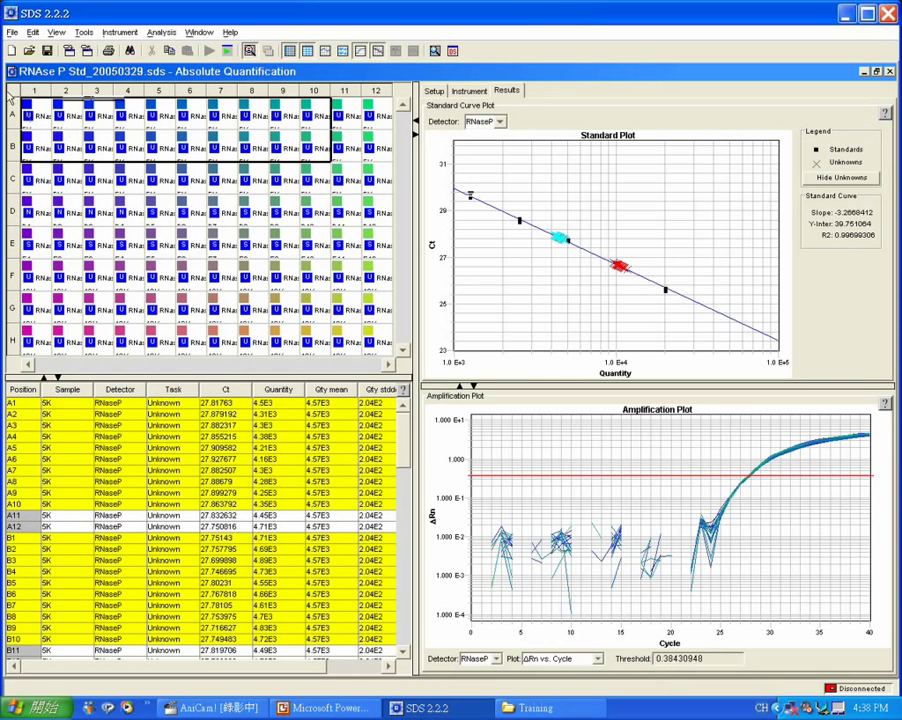
pyautogui.click(13, 91)
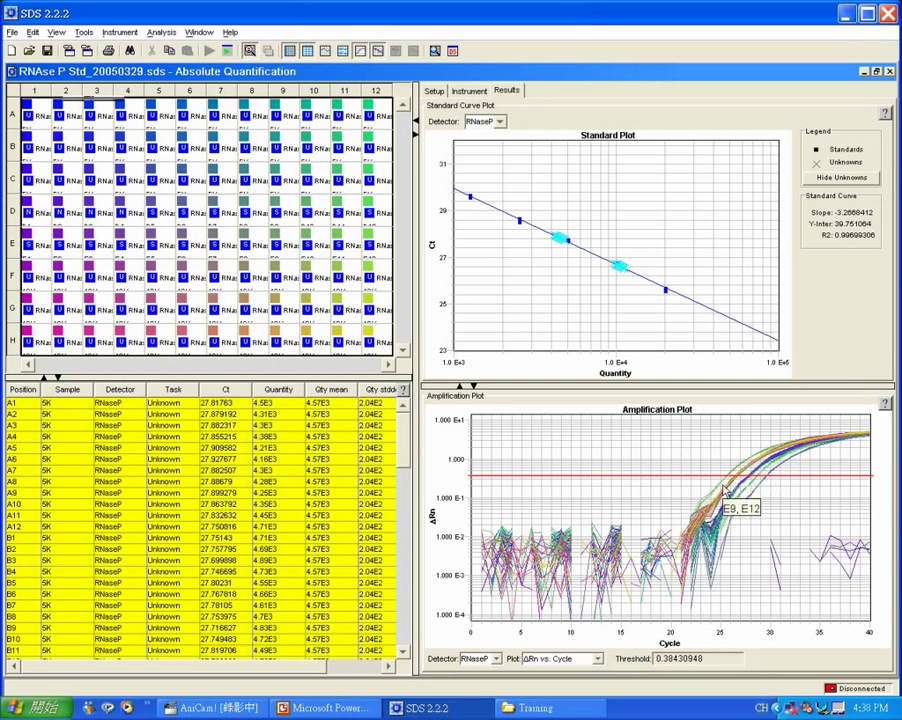
pyautogui.moveTo(727, 485)
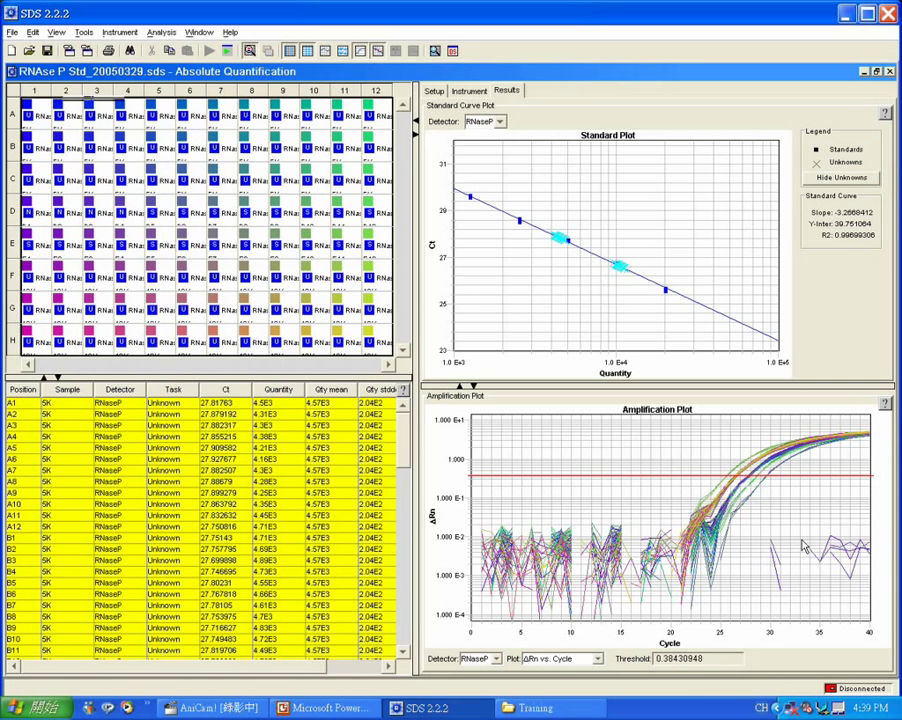
# Switch all detectors to Manual Ct with Automatic Baseline and move the amplification plot's threshold line to about 0.306
pyautogui.click(227, 51)
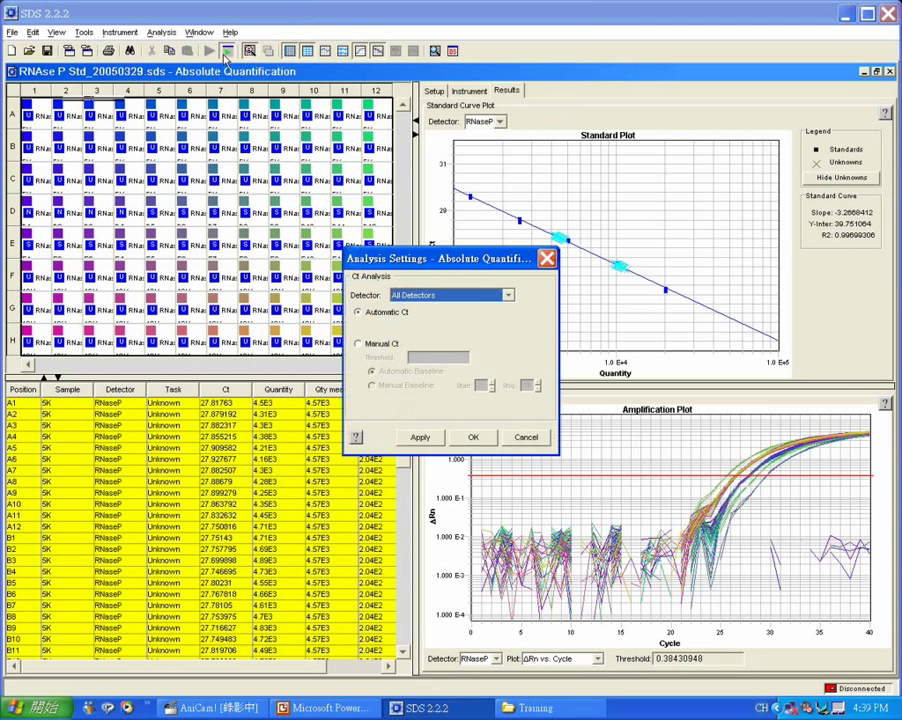
pyautogui.click(358, 341)
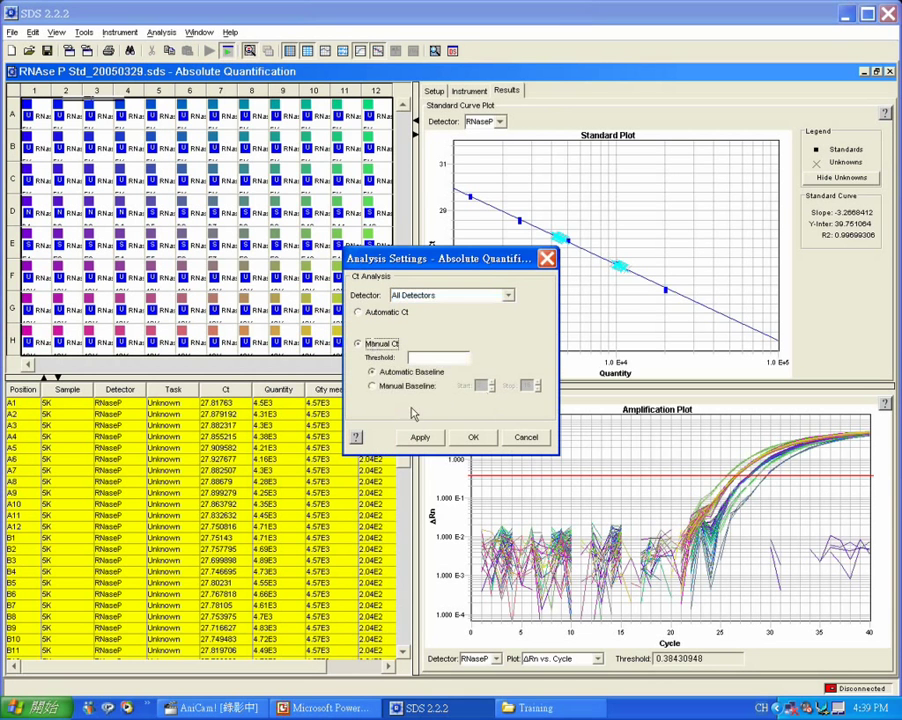
pyautogui.click(420, 437)
pyautogui.click(473, 437)
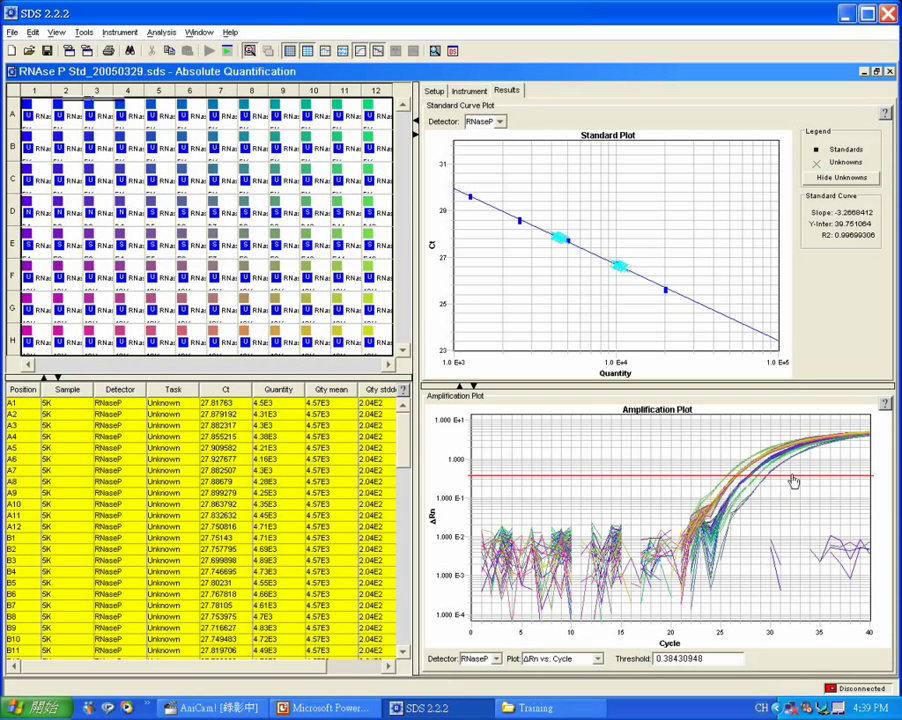
pyautogui.moveTo(793, 481); pyautogui.dragTo(793, 470)
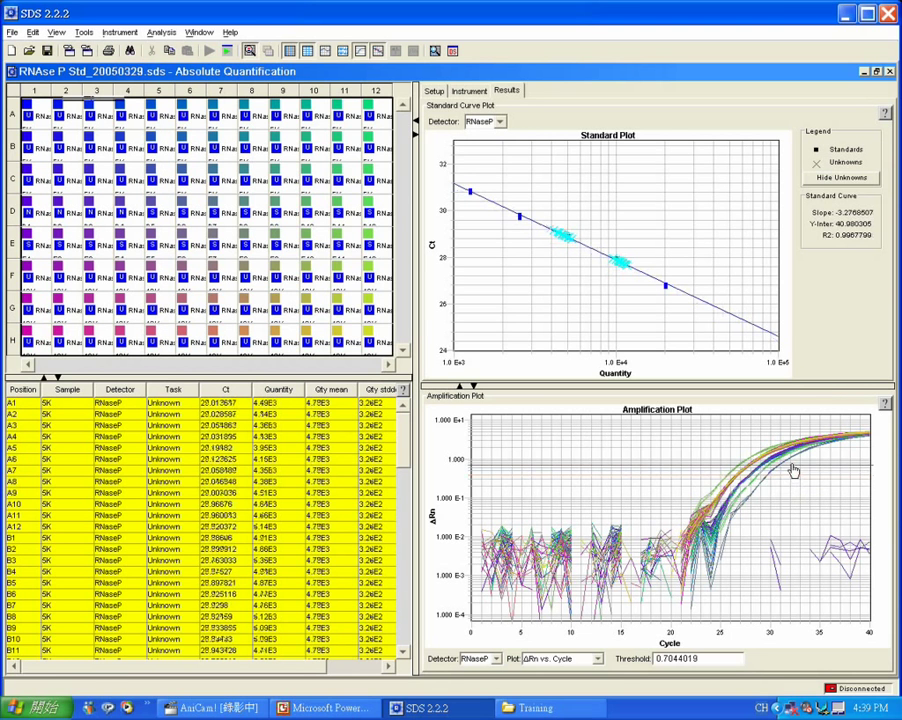
pyautogui.moveTo(793, 466); pyautogui.dragTo(791, 486)
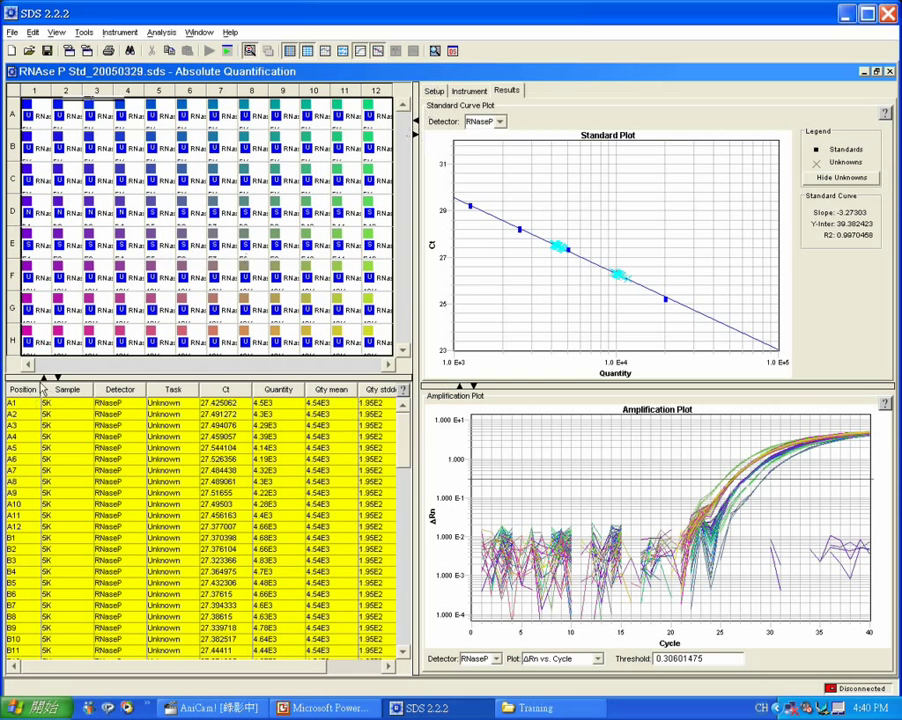
# Reduce the height of the plate grid and widen the results plots by narrowing the plate and table area
pyautogui.moveTo(42, 375); pyautogui.dragTo(60, 343)
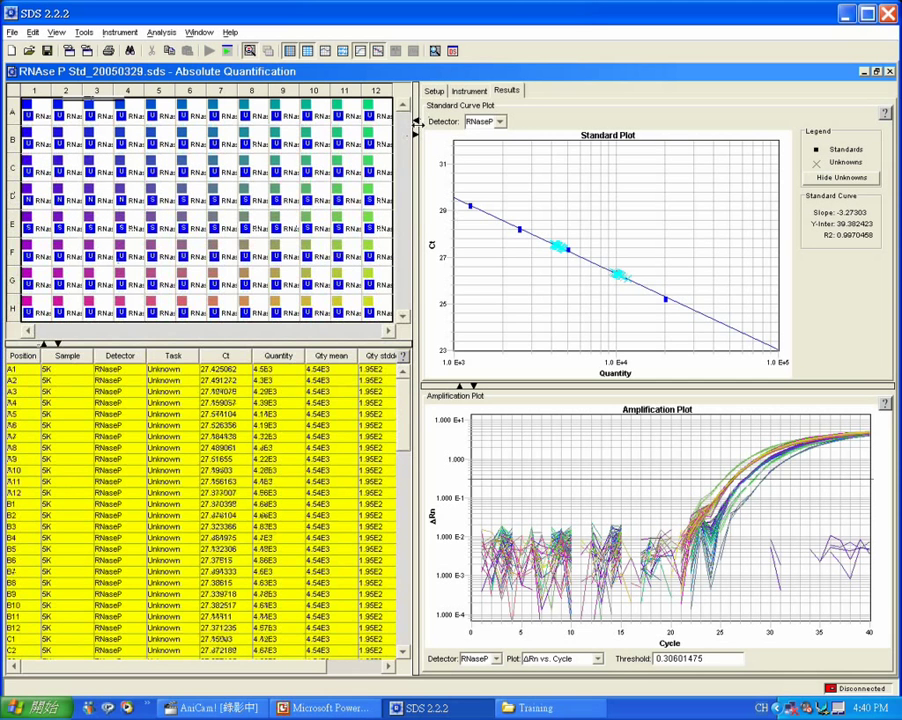
pyautogui.moveTo(416, 150); pyautogui.dragTo(325, 148)
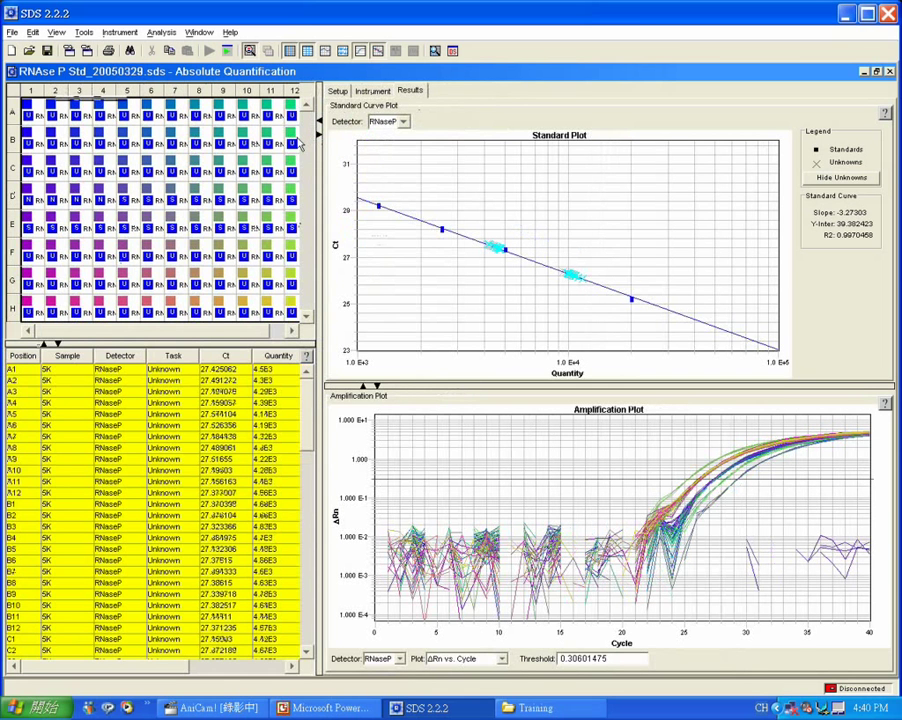
pyautogui.moveTo(298, 143)
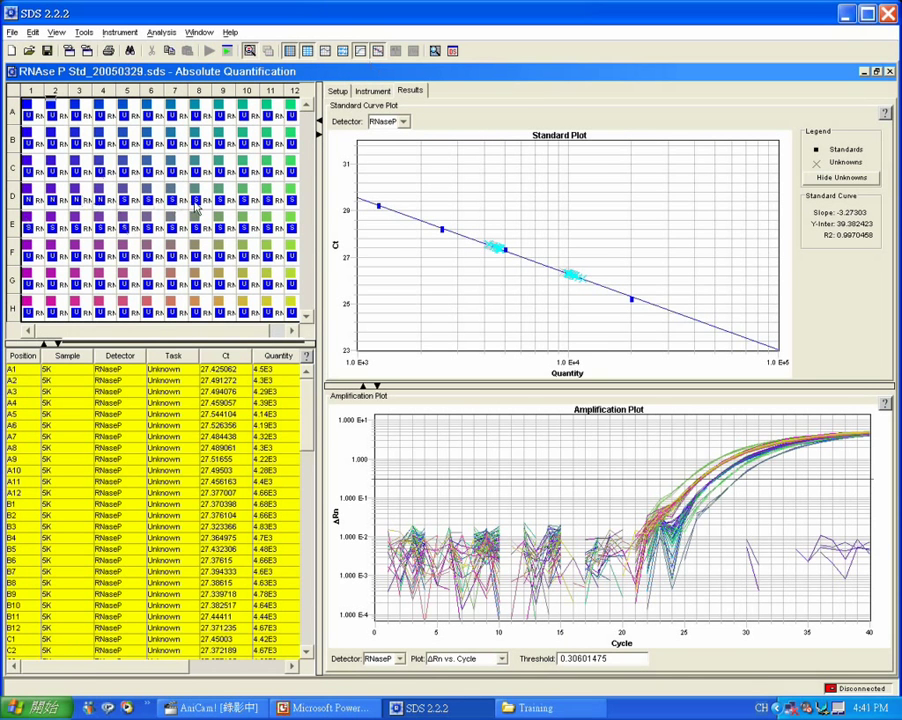
pyautogui.moveTo(197, 208)
# Hide the standard curve plot and readjust the threshold line in the enlarged amplification plot to about 0.401
pyautogui.click(378, 51)
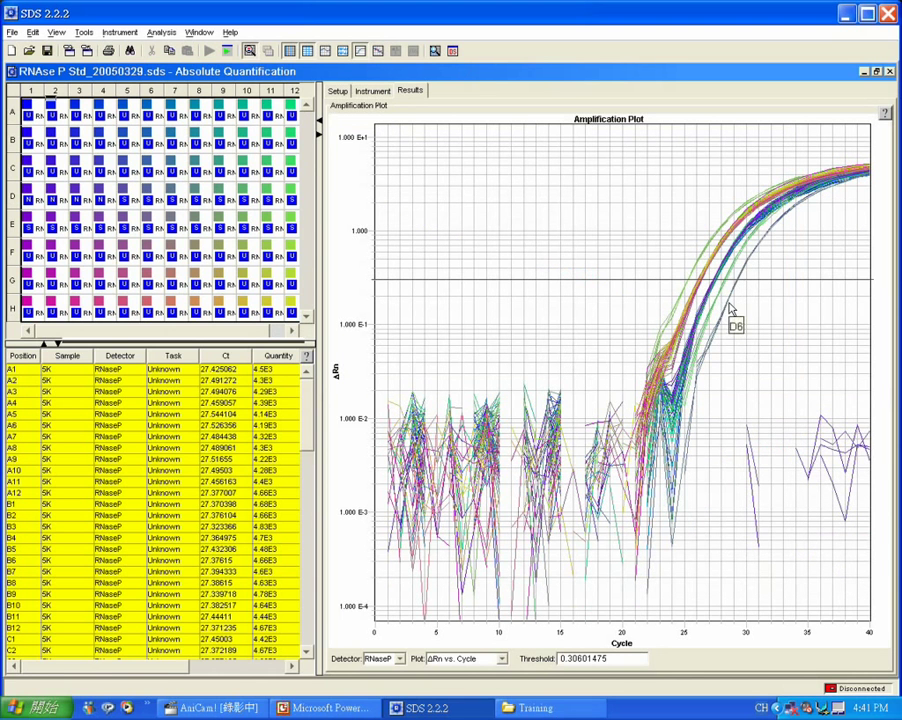
pyautogui.moveTo(757, 283); pyautogui.dragTo(763, 252)
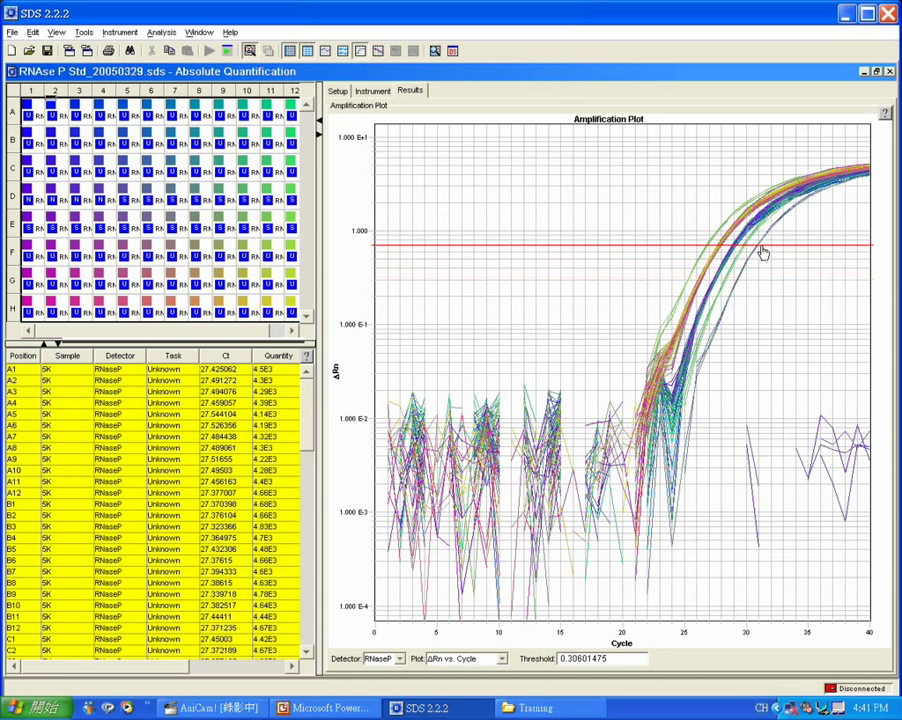
pyautogui.moveTo(763, 253); pyautogui.dragTo(769, 302)
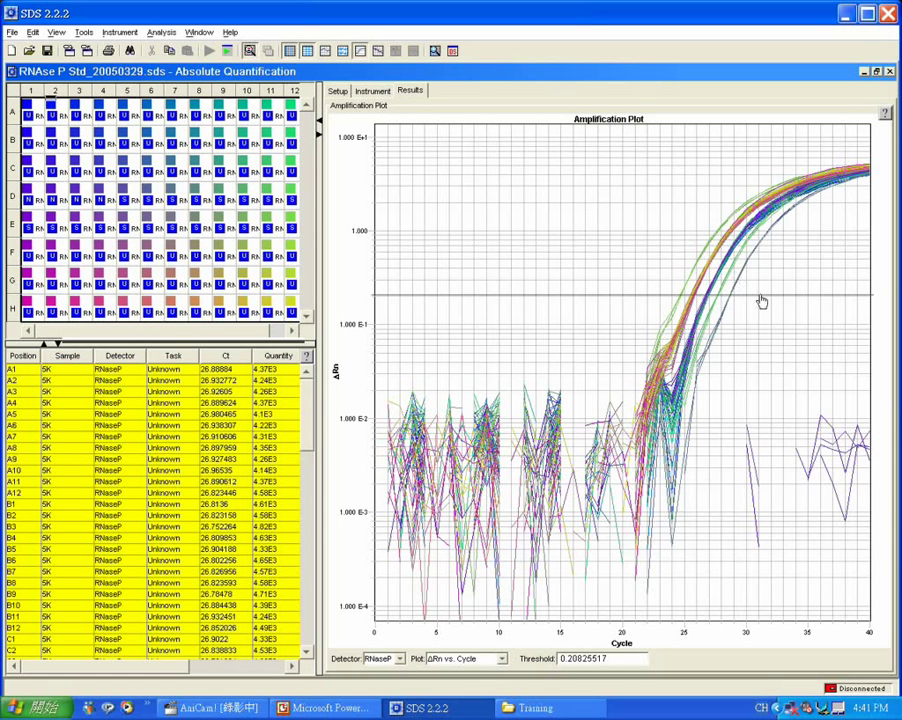
pyautogui.moveTo(761, 301); pyautogui.dragTo(764, 276)
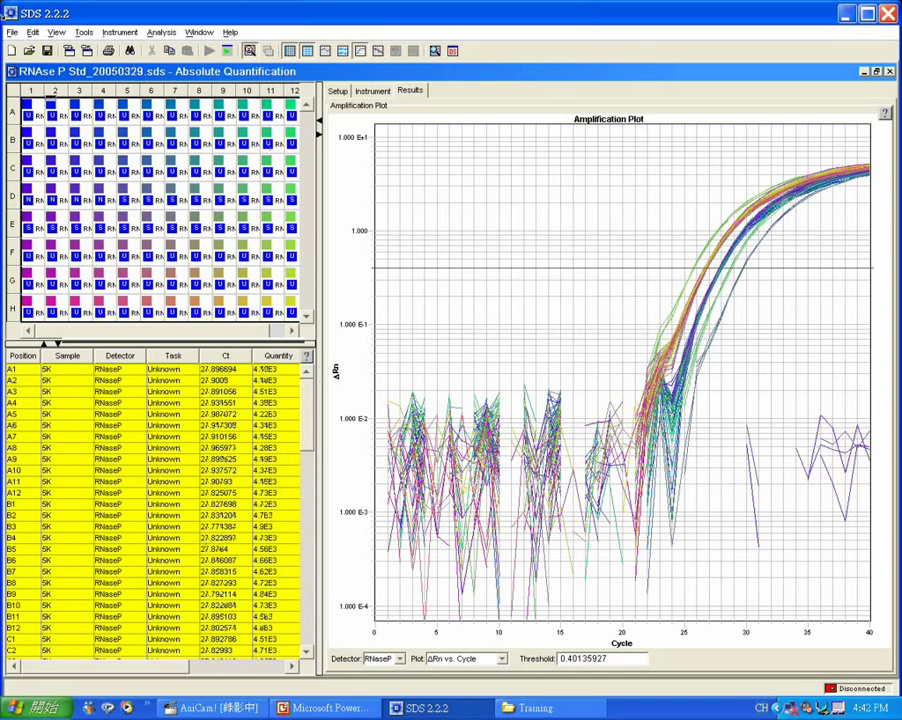
# Review the export options for the results table and cancel the export
pyautogui.click(11, 33)
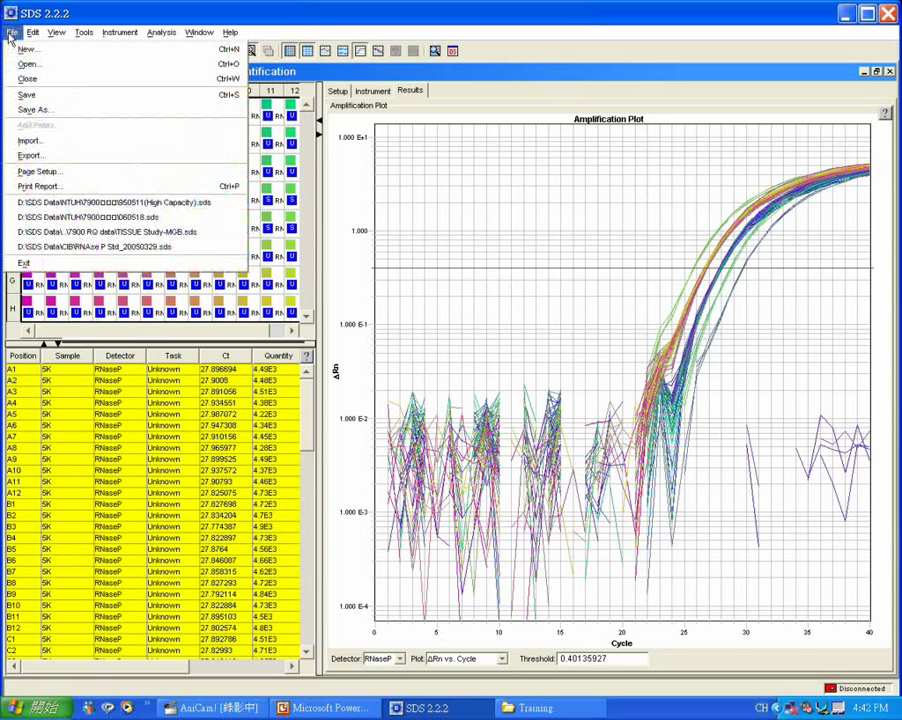
pyautogui.click(30, 156)
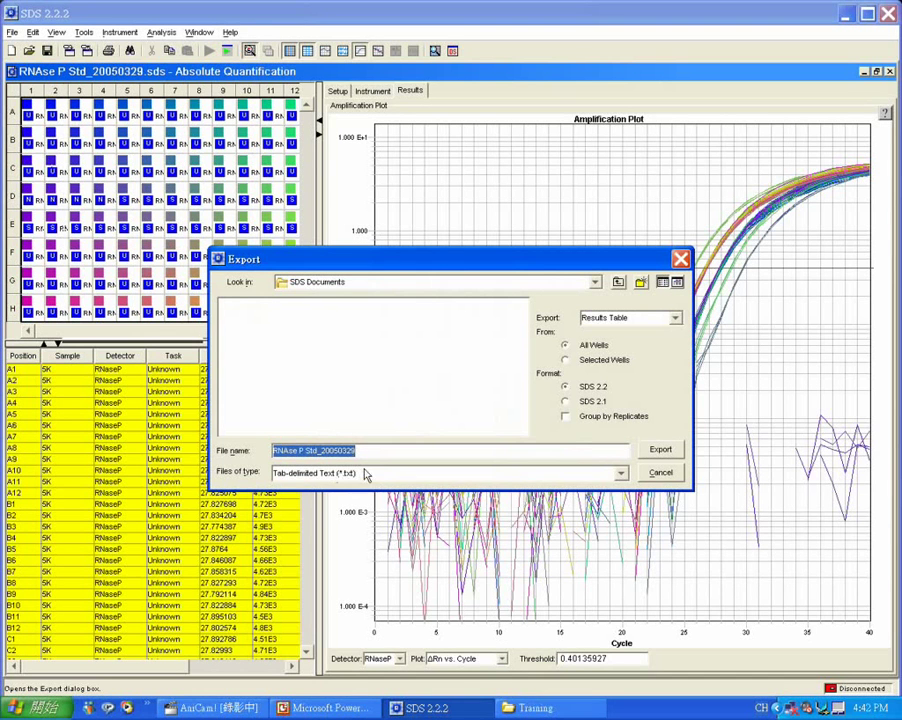
pyautogui.click(661, 475)
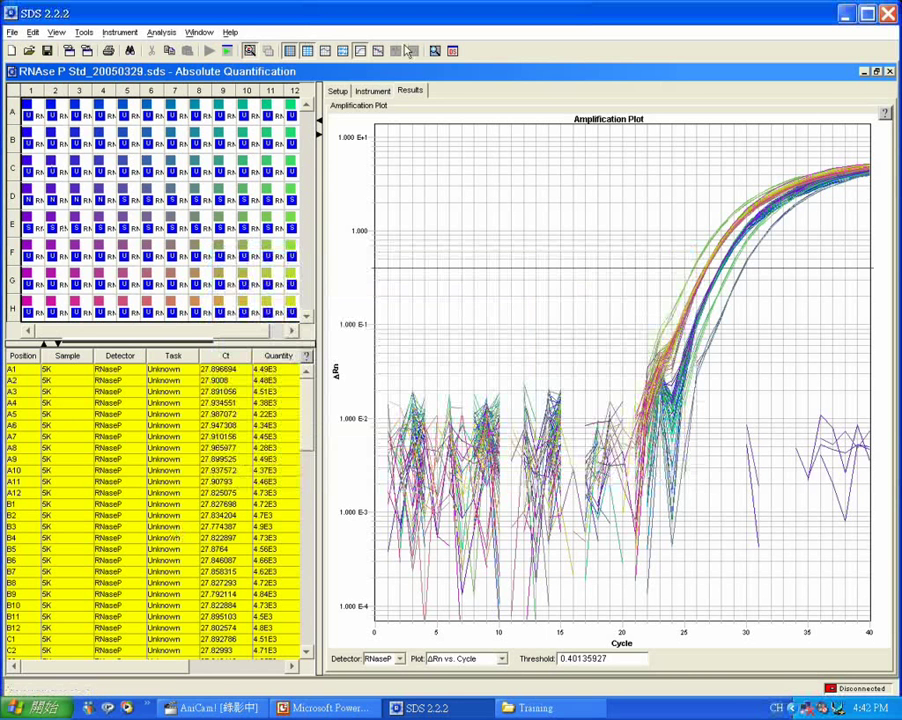
# Show the standard curve plot again and hide the amplification plot to examine the RNaseP standard curve
pyautogui.click(362, 51)
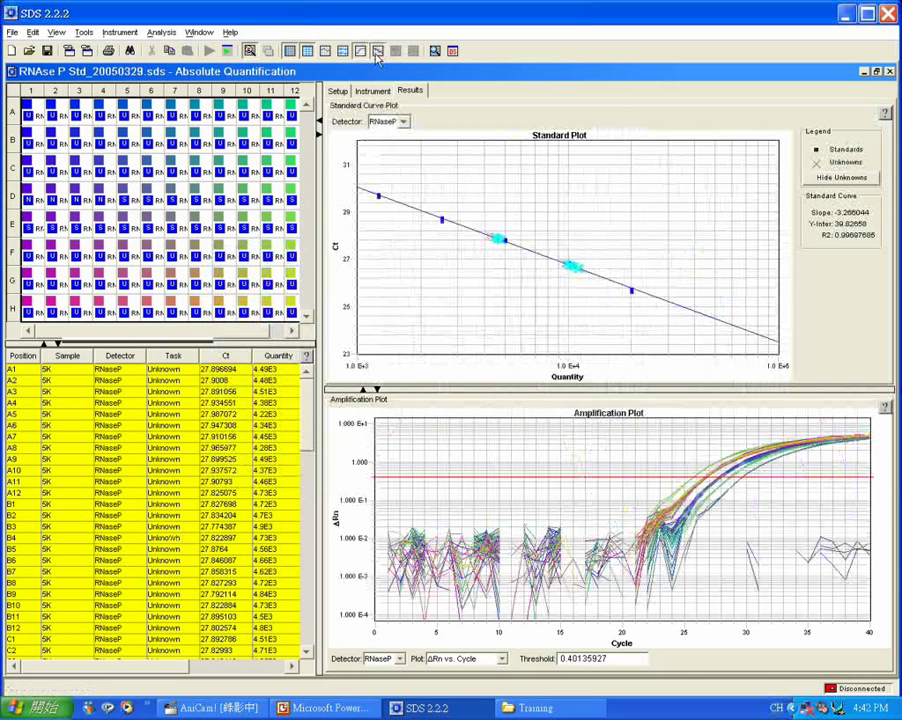
pyautogui.click(362, 53)
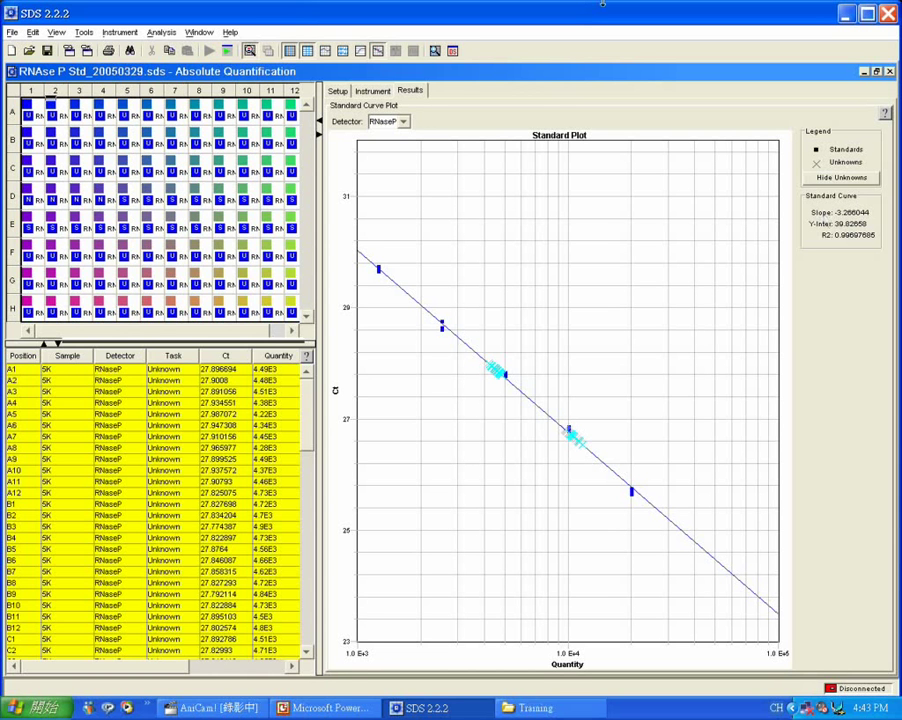
pyautogui.click(379, 51)
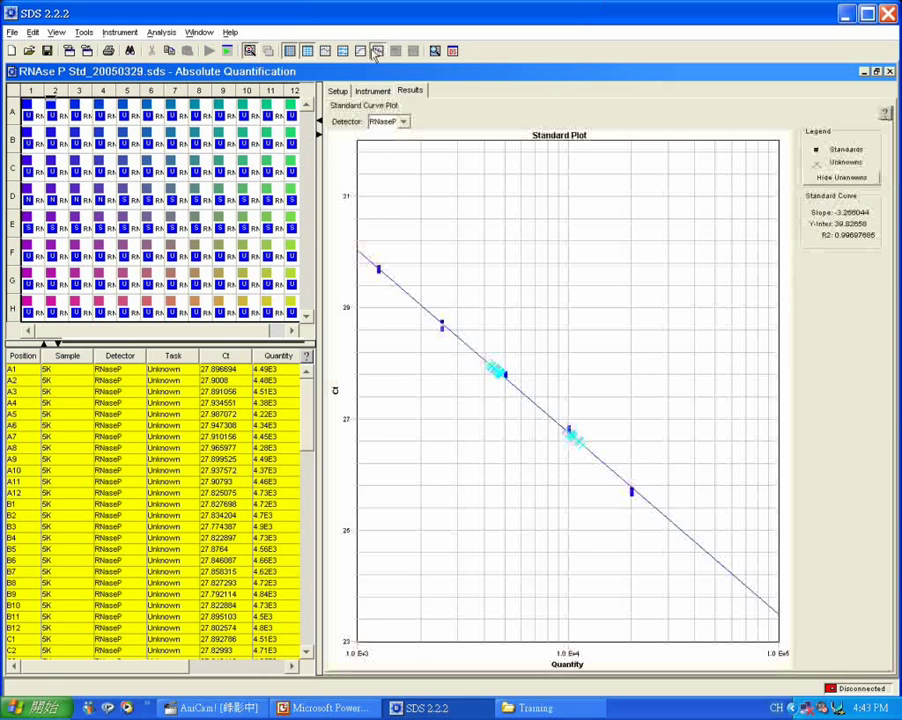
# Replace the standard curve and amplification plots with the multicomponent plot and view it for wells D5 and A1
pyautogui.click(363, 52)
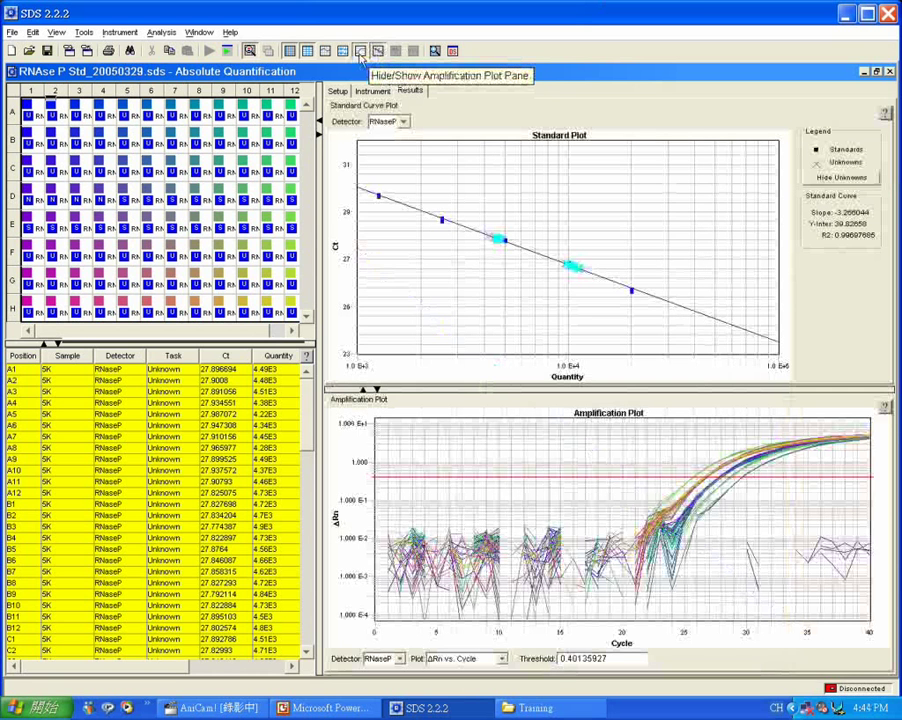
pyautogui.click(360, 52)
pyautogui.click(376, 51)
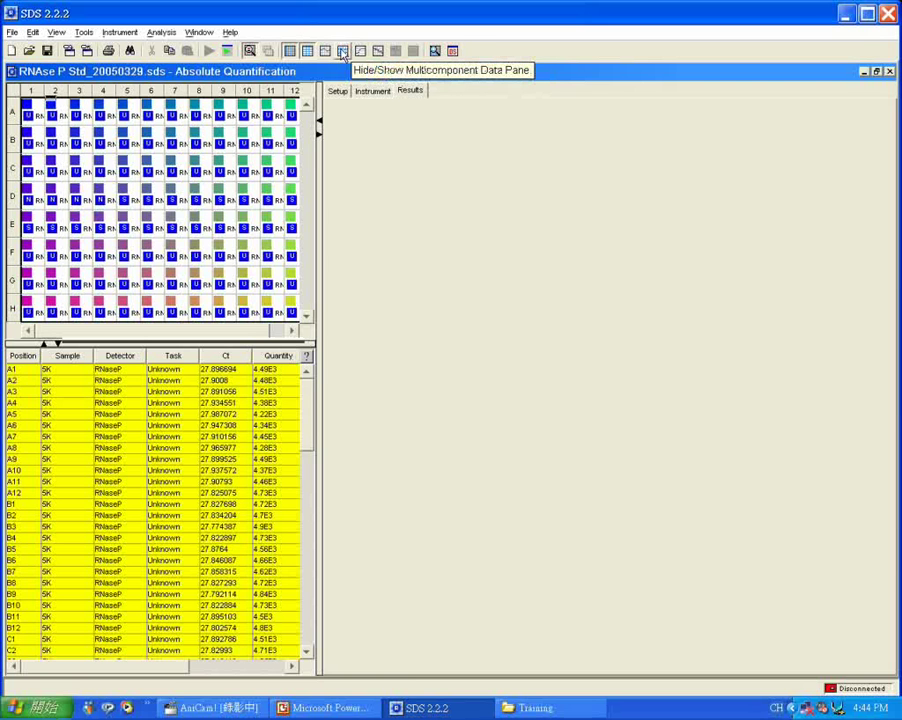
pyautogui.click(342, 51)
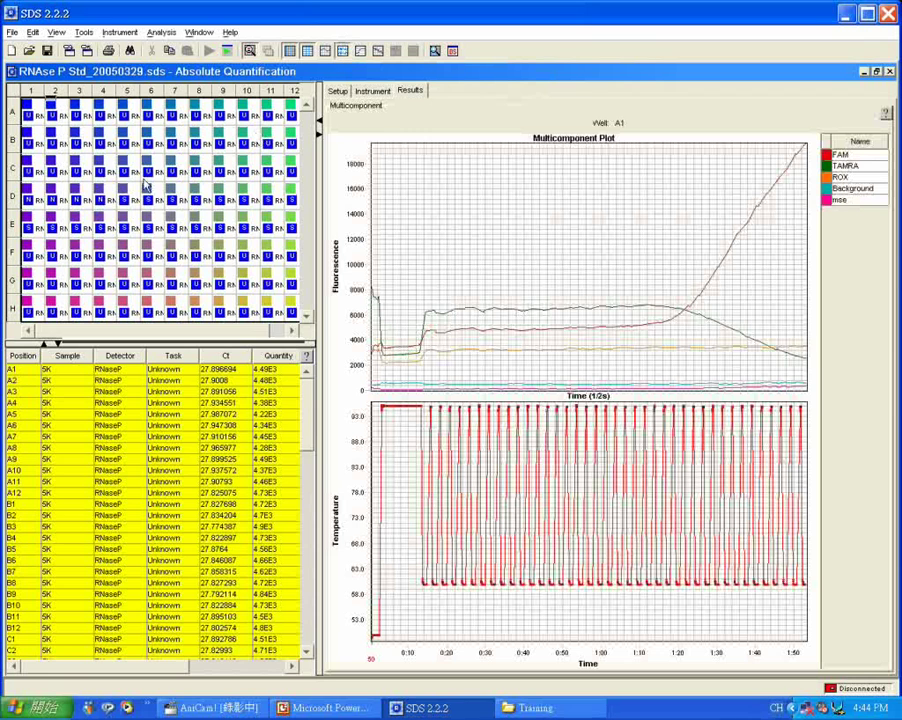
pyautogui.click(139, 189)
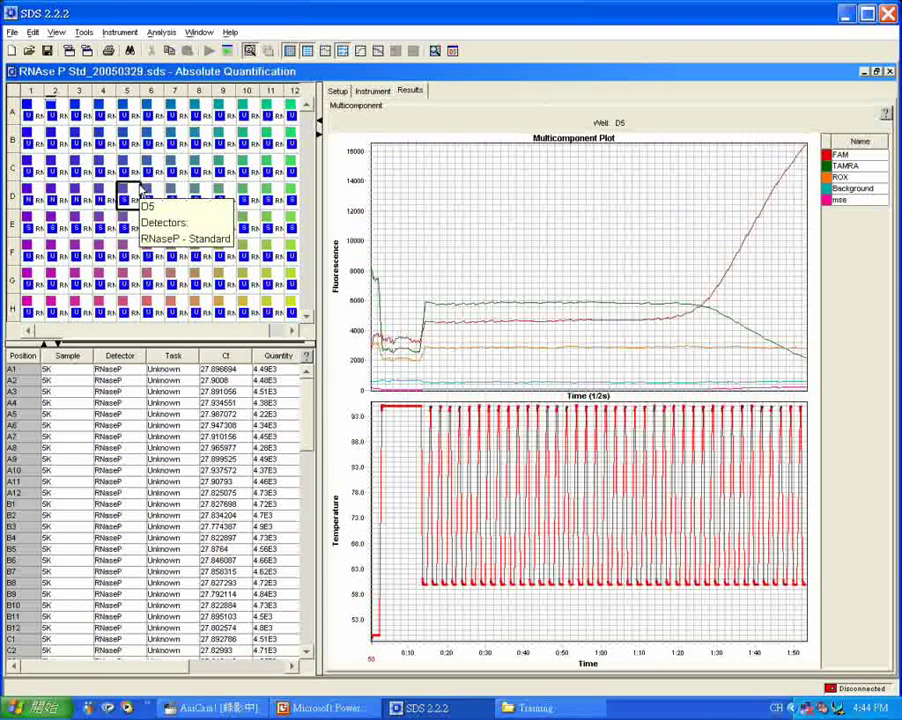
pyautogui.click(36, 116)
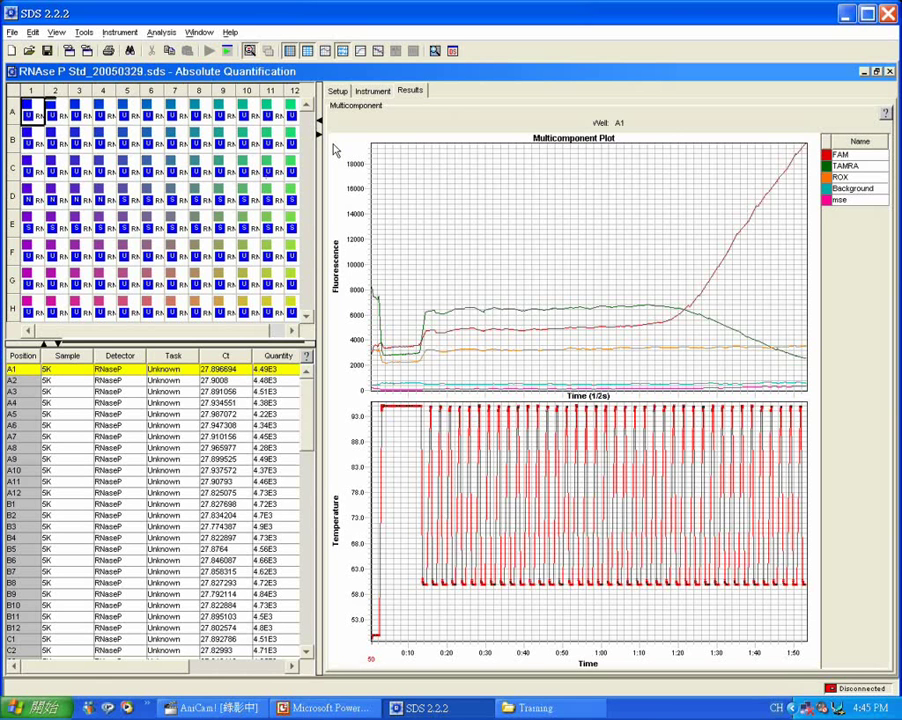
# Close the RNase P document without saving and create a Relative Quantification (ΔΔCt) document with a 96 Wells Clear Plate and blank template
pyautogui.click(889, 71)
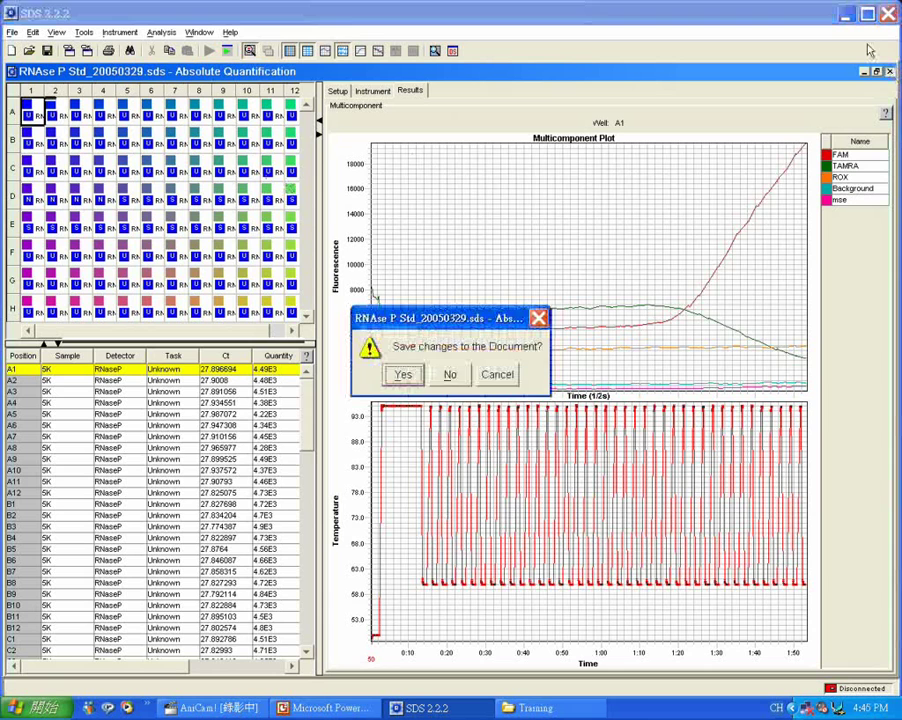
pyautogui.click(451, 375)
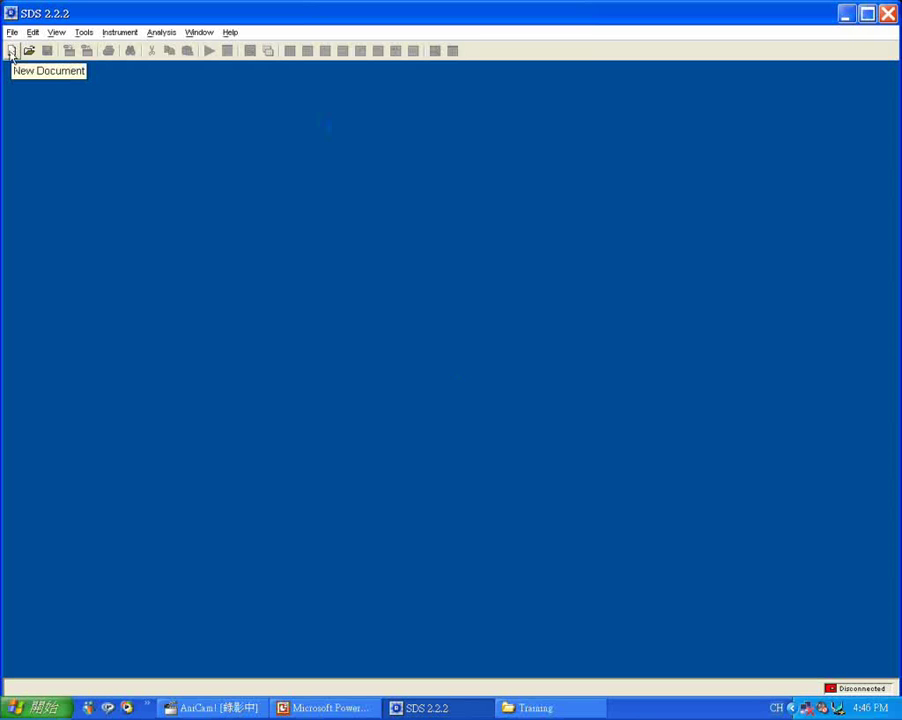
pyautogui.click(10, 51)
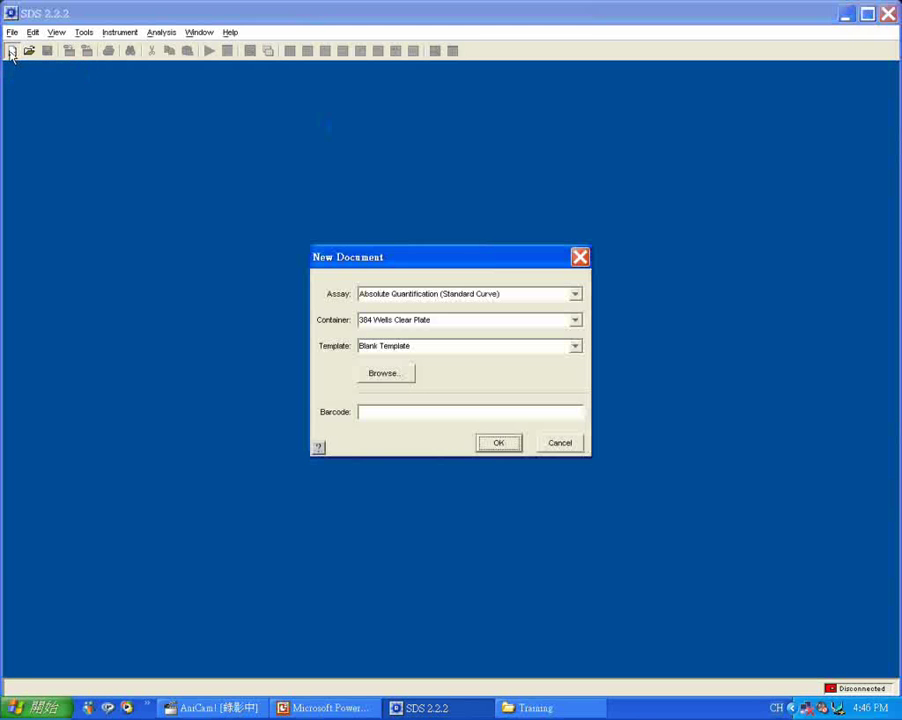
pyautogui.click(575, 294)
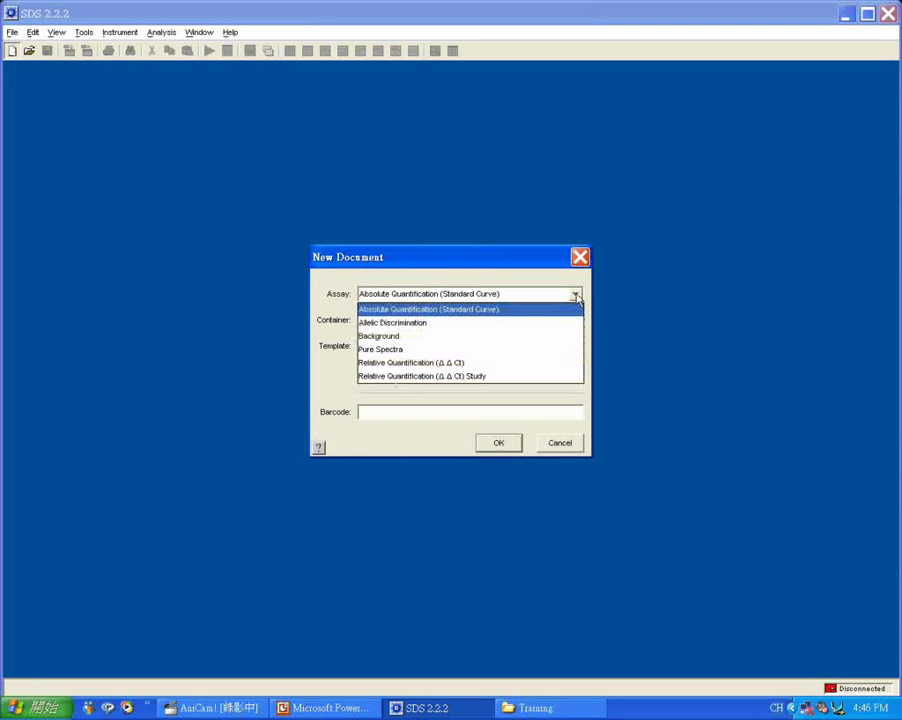
pyautogui.click(563, 366)
pyautogui.click(481, 320)
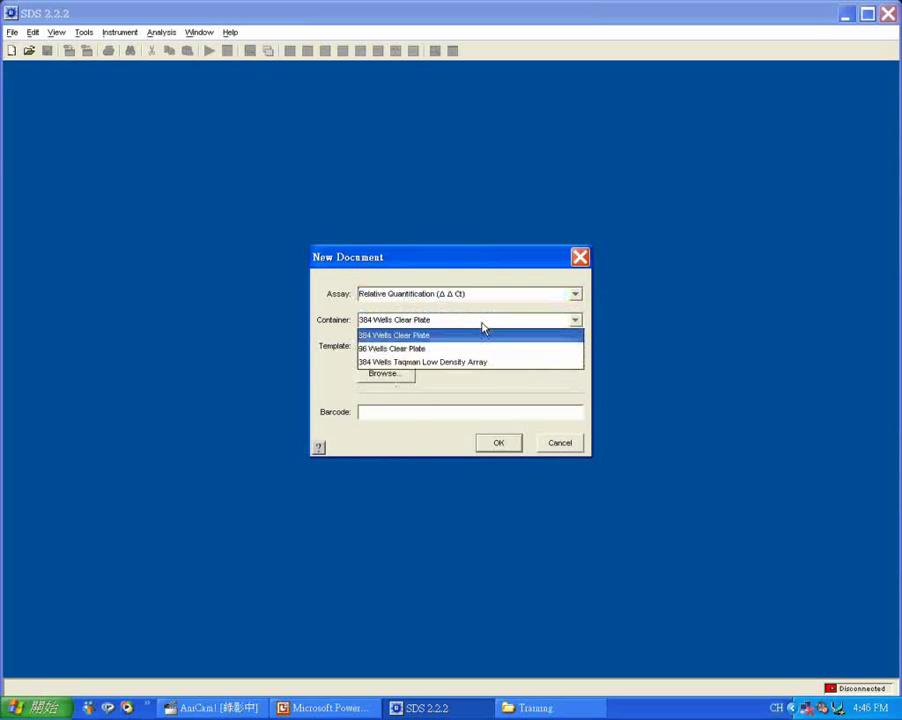
pyautogui.click(476, 349)
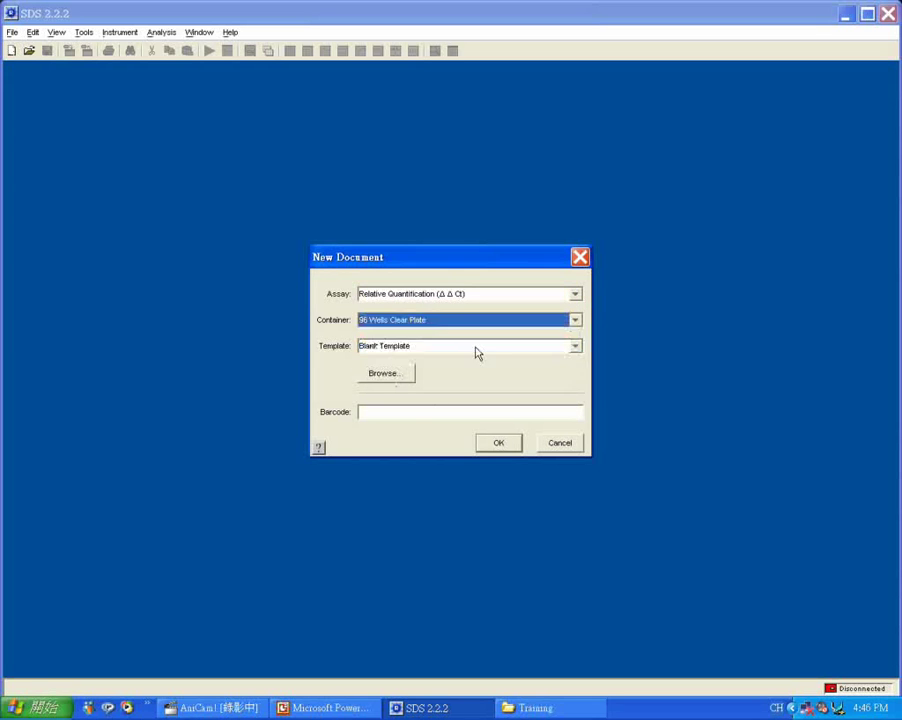
pyautogui.click(498, 444)
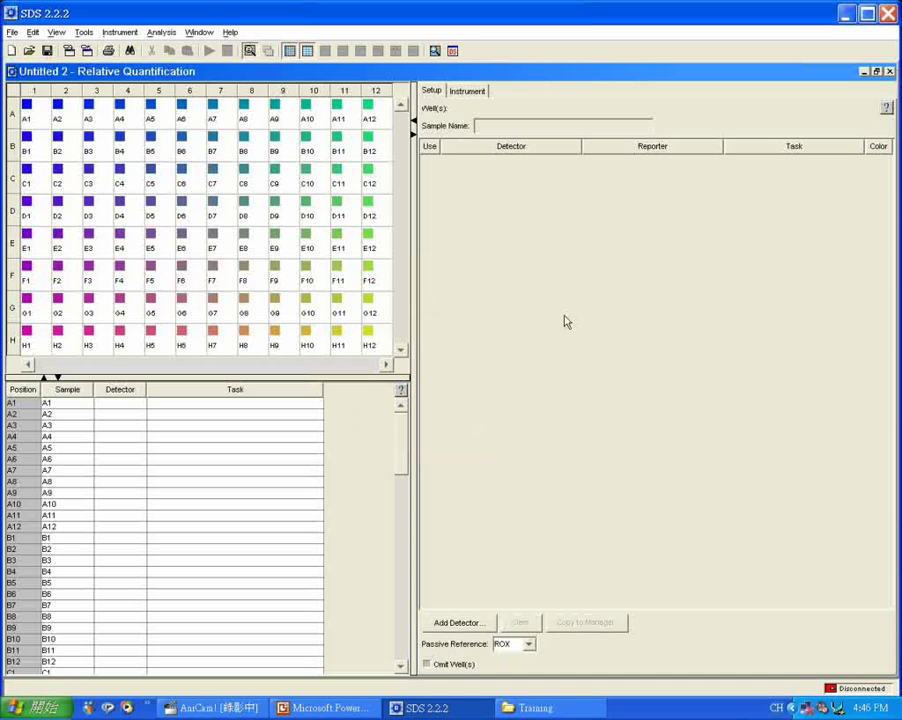
# Add the C-myc and GAPDH detectors from the detector library to the plate document
pyautogui.click(478, 626)
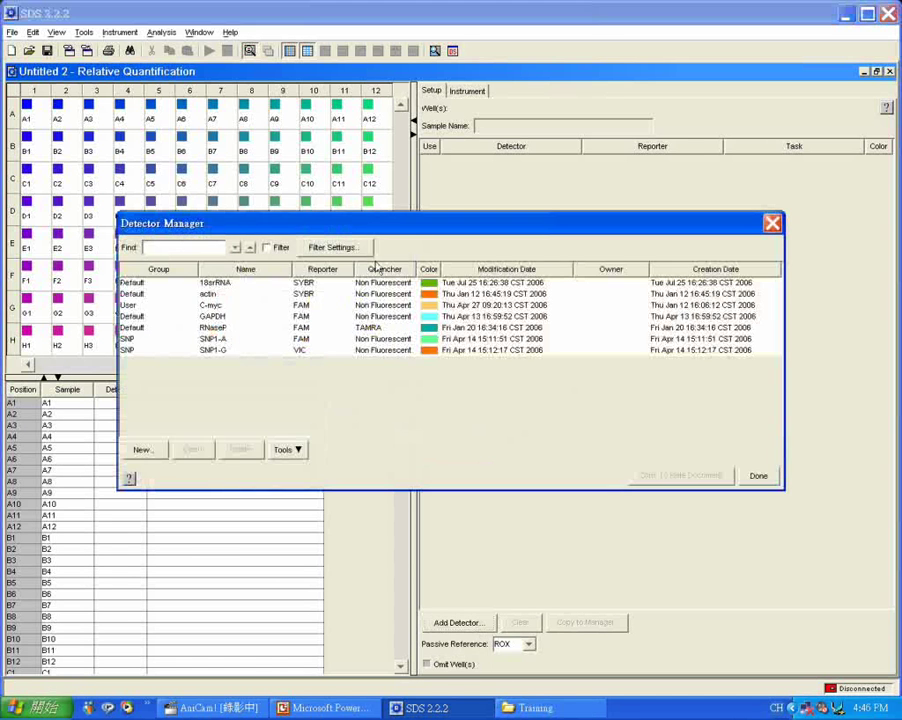
pyautogui.click(300, 283)
pyautogui.keyDown('shift'); pyautogui.click(300, 294); pyautogui.keyUp('shift')
pyautogui.click(656, 474)
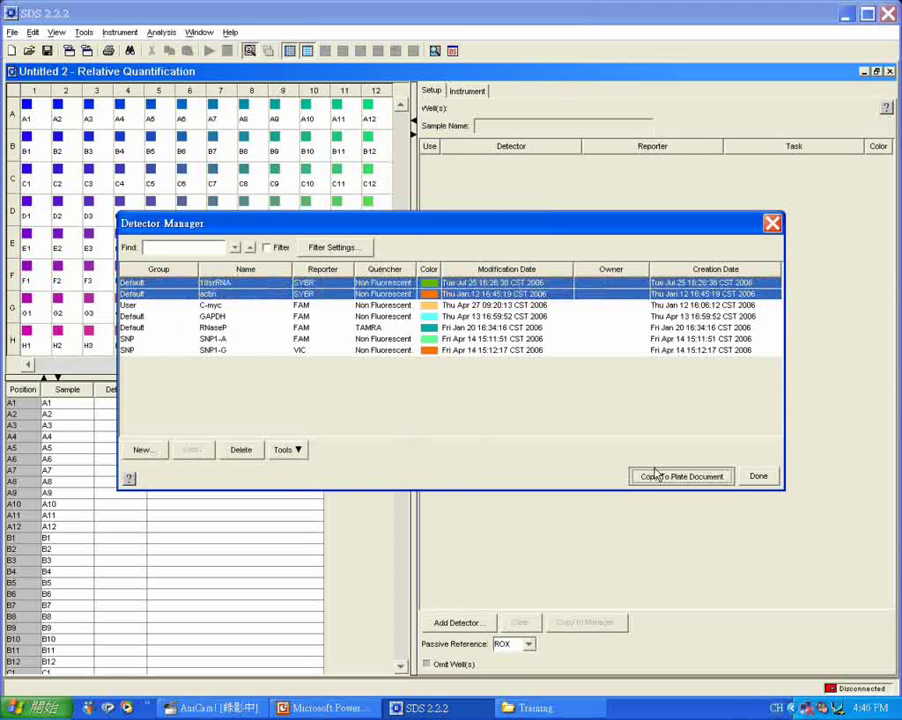
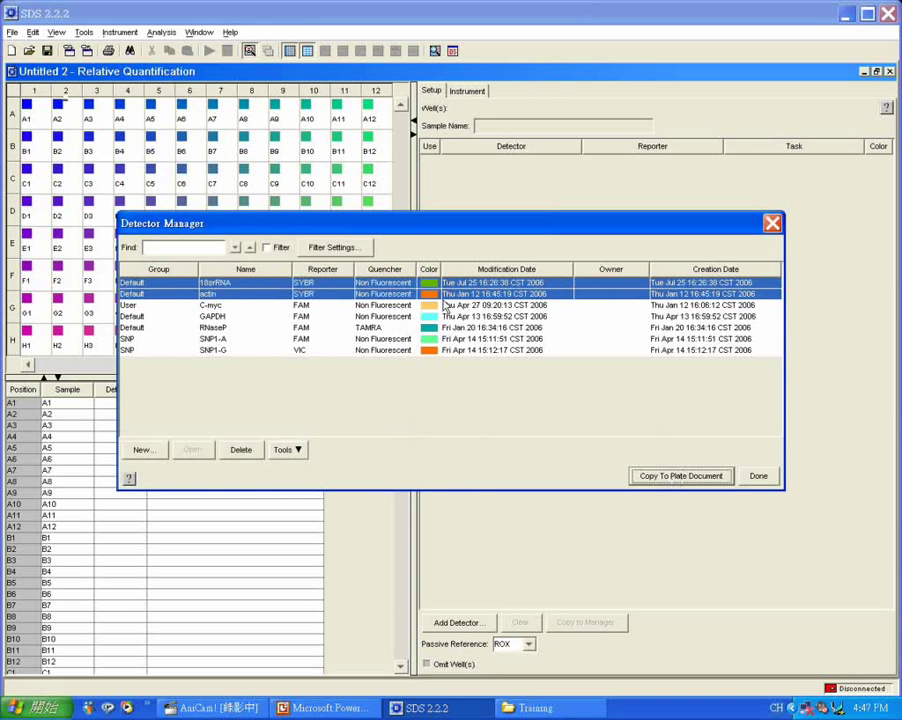
pyautogui.click(230, 328)
pyautogui.moveTo(230, 328); pyautogui.dragTo(235, 315)
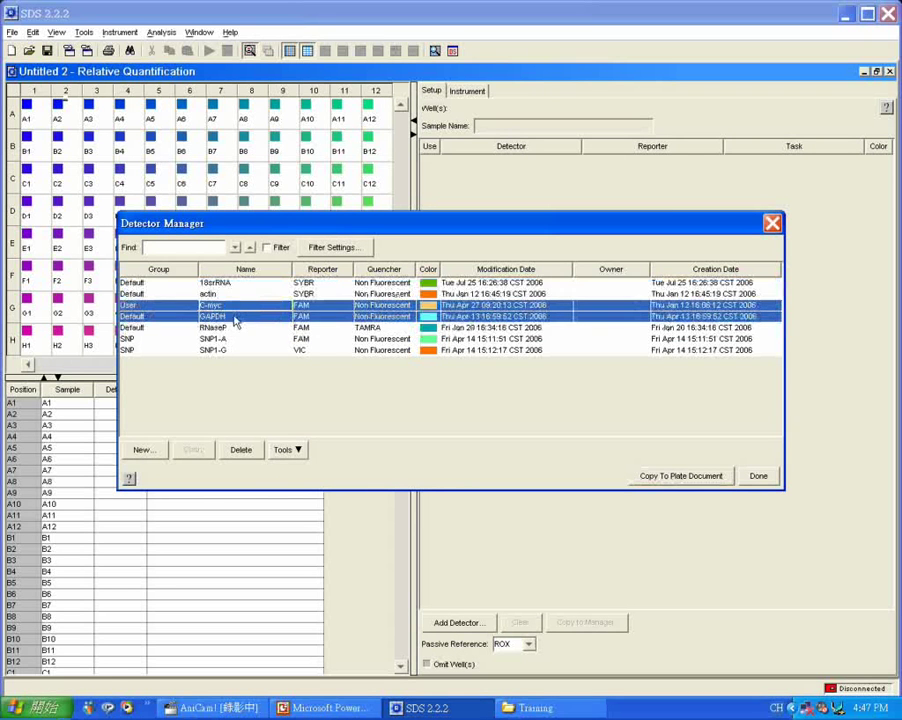
pyautogui.click(660, 475)
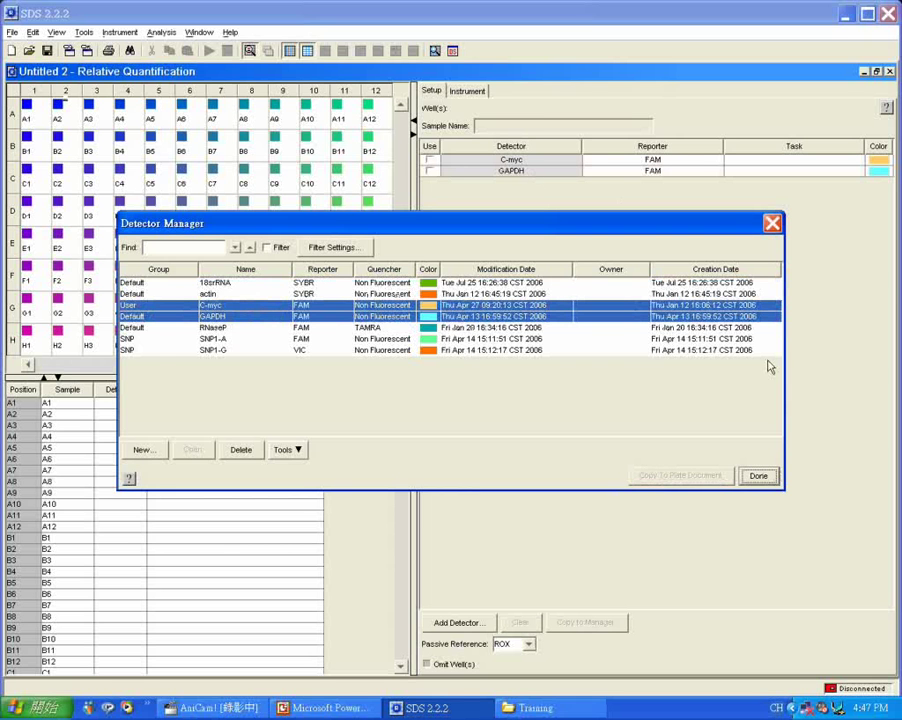
pyautogui.click(759, 476)
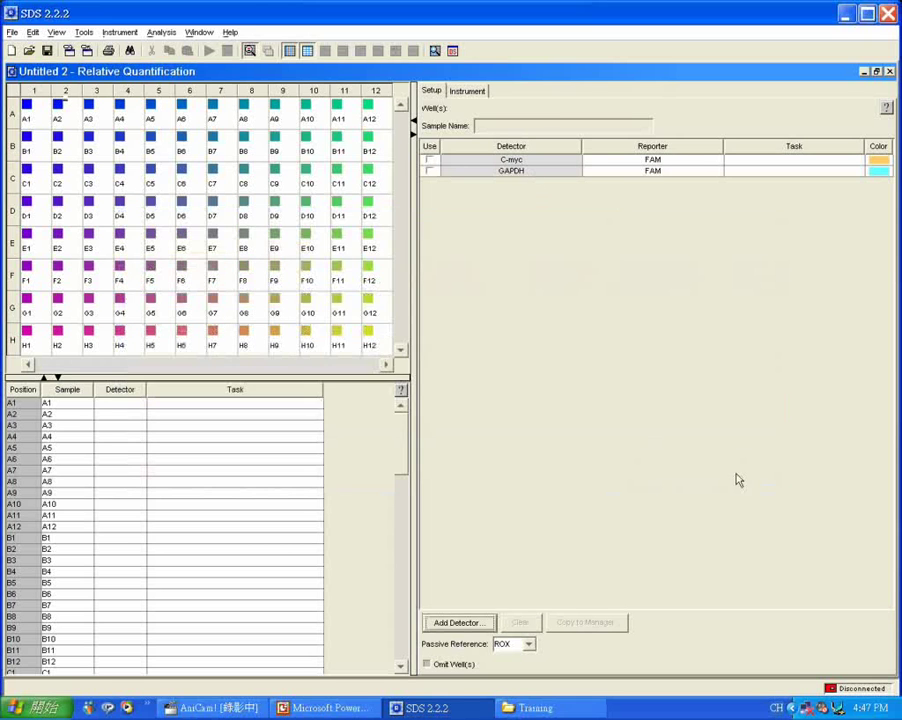
# Assign the C-myc detector to wells A1–A12 and the GAPDH detector to wells B1–B11
pyautogui.click(12, 113)
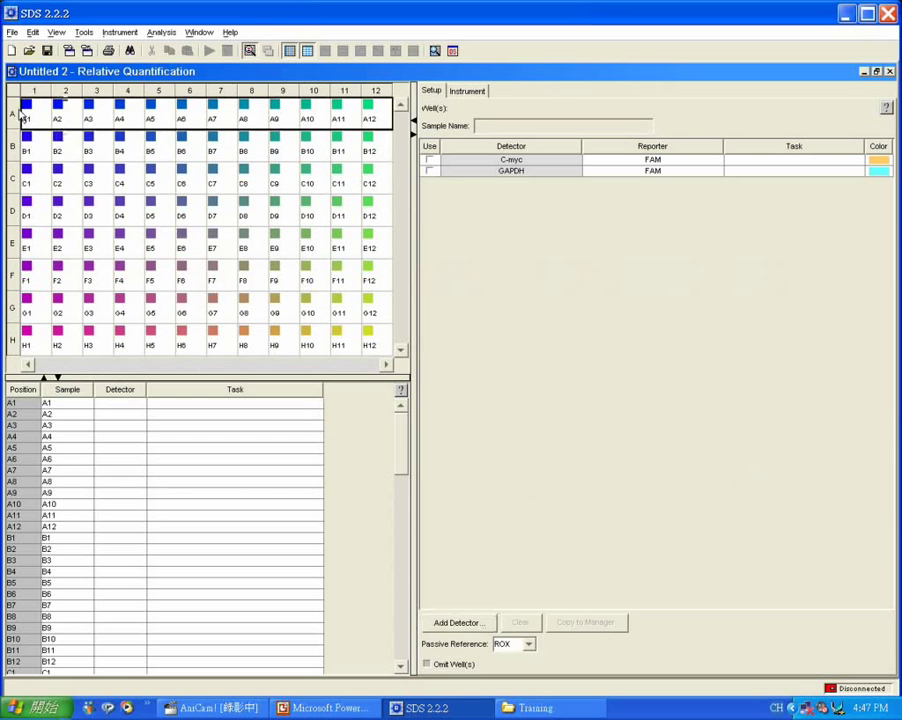
pyautogui.click(430, 159)
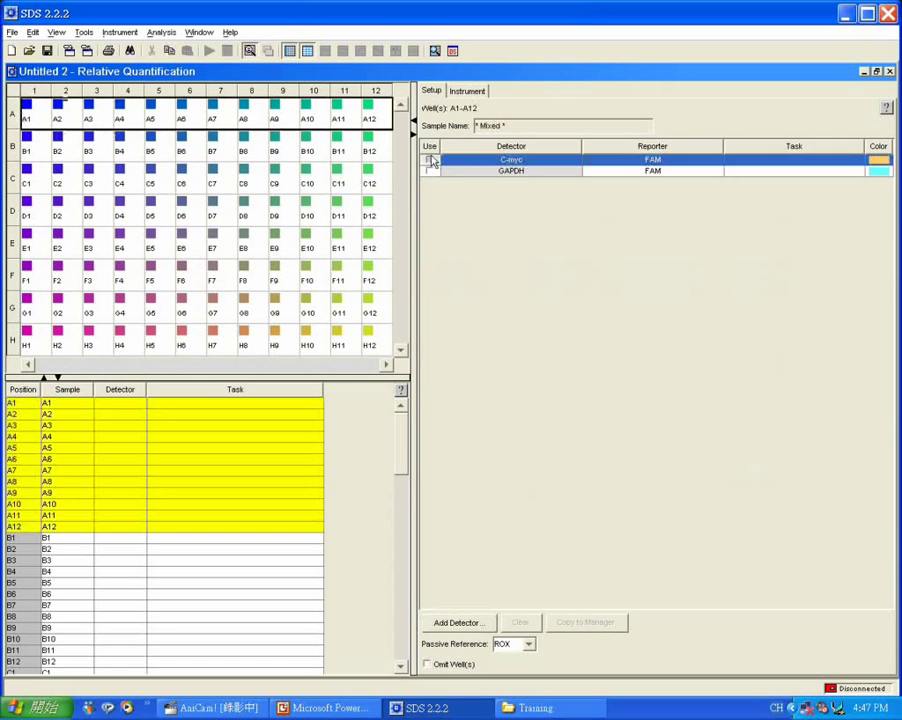
pyautogui.moveTo(30, 145); pyautogui.dragTo(60, 150)
pyautogui.moveTo(60, 150); pyautogui.dragTo(362, 145)
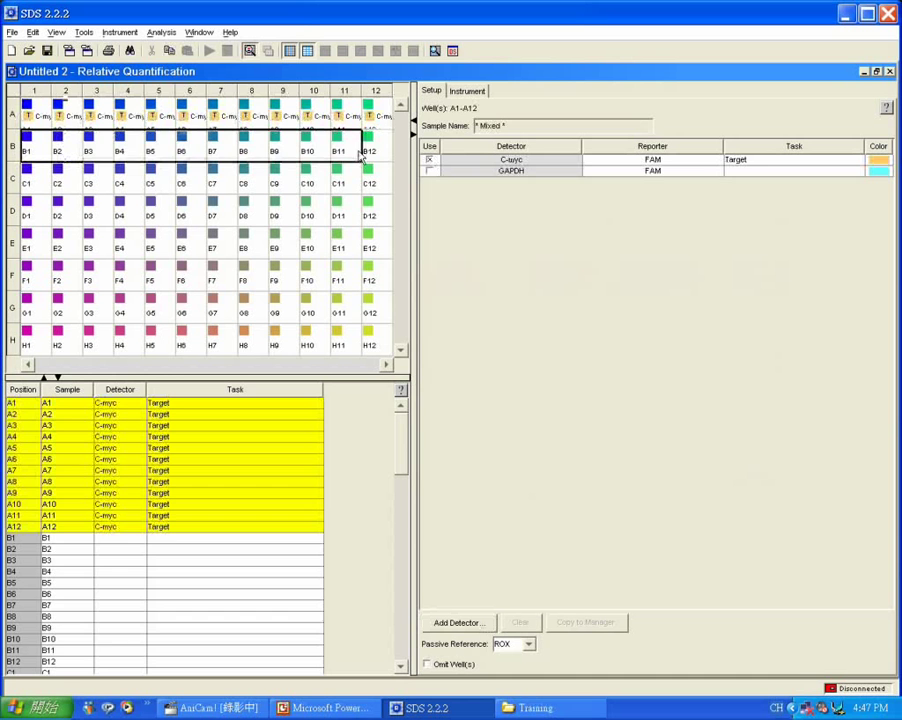
pyautogui.click(429, 170)
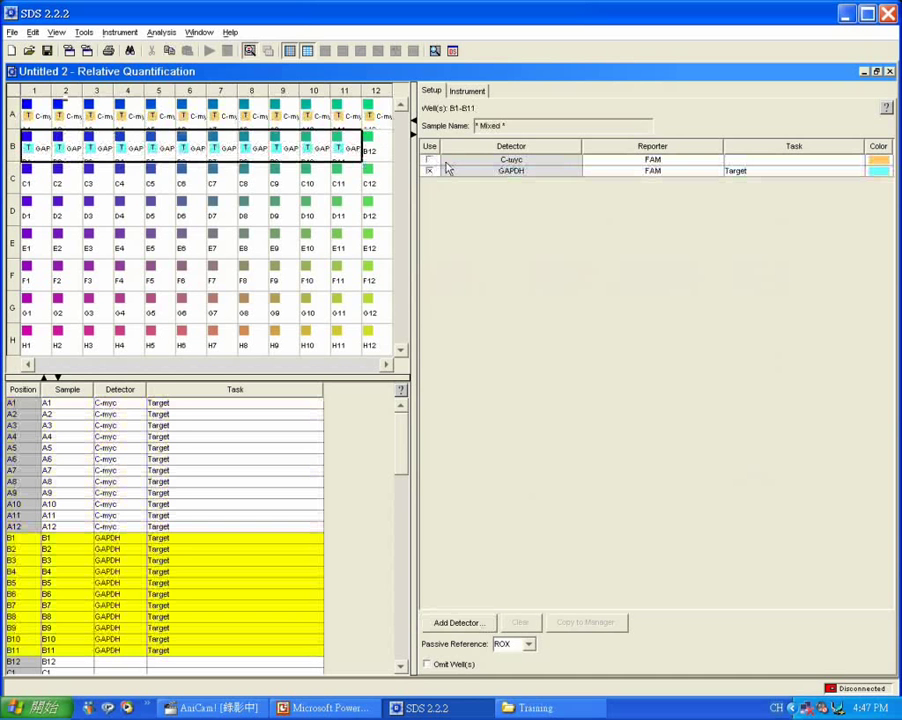
# Review the available task options for the C-myc detector in well A1
pyautogui.click(376, 116)
pyautogui.click(33, 112)
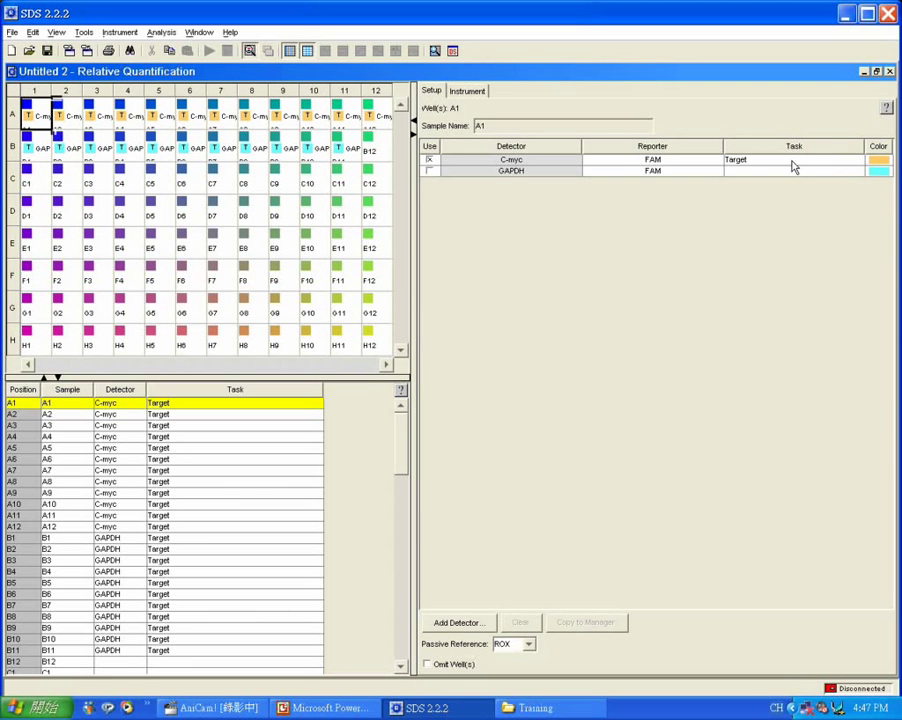
pyautogui.click(846, 163)
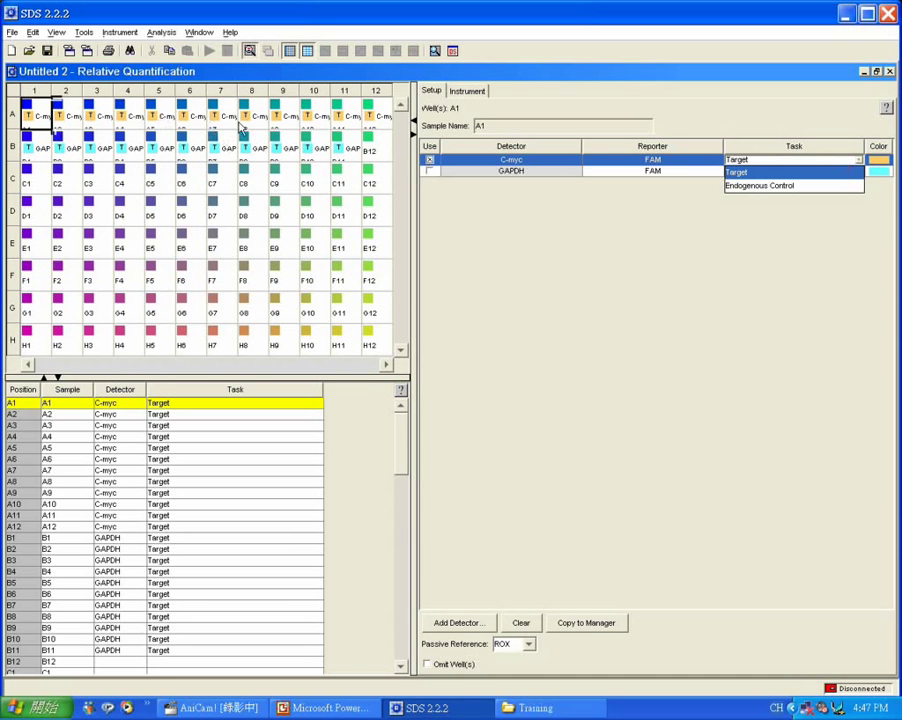
pyautogui.click(214, 147)
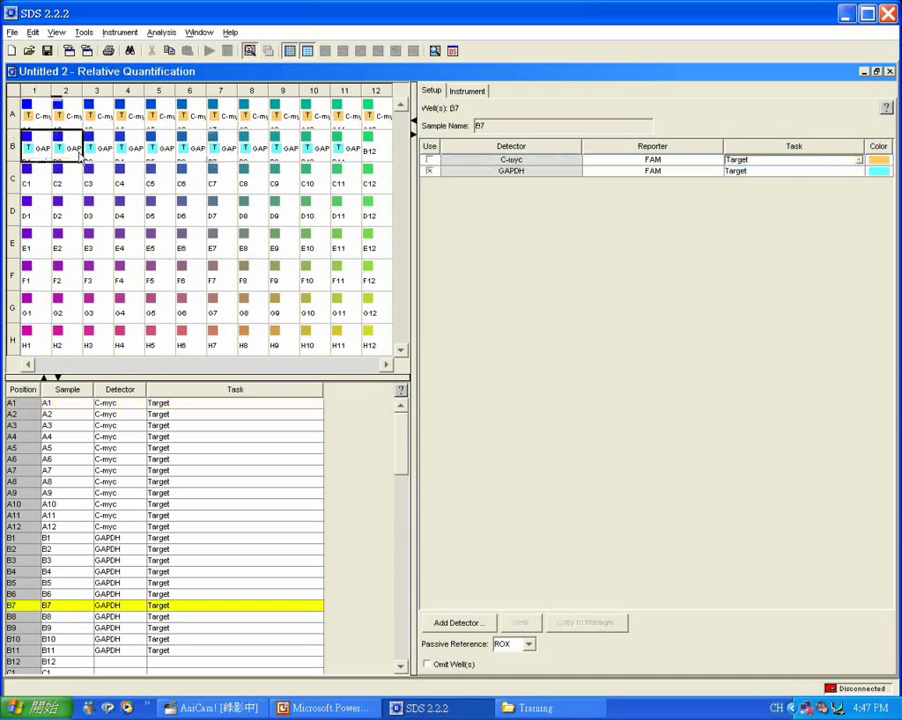
# Reassign the GAPDH detector to wells B1–B12 and set its task to Endogenous Control
pyautogui.moveTo(80, 148); pyautogui.dragTo(370, 147)
pyautogui.click(430, 171)
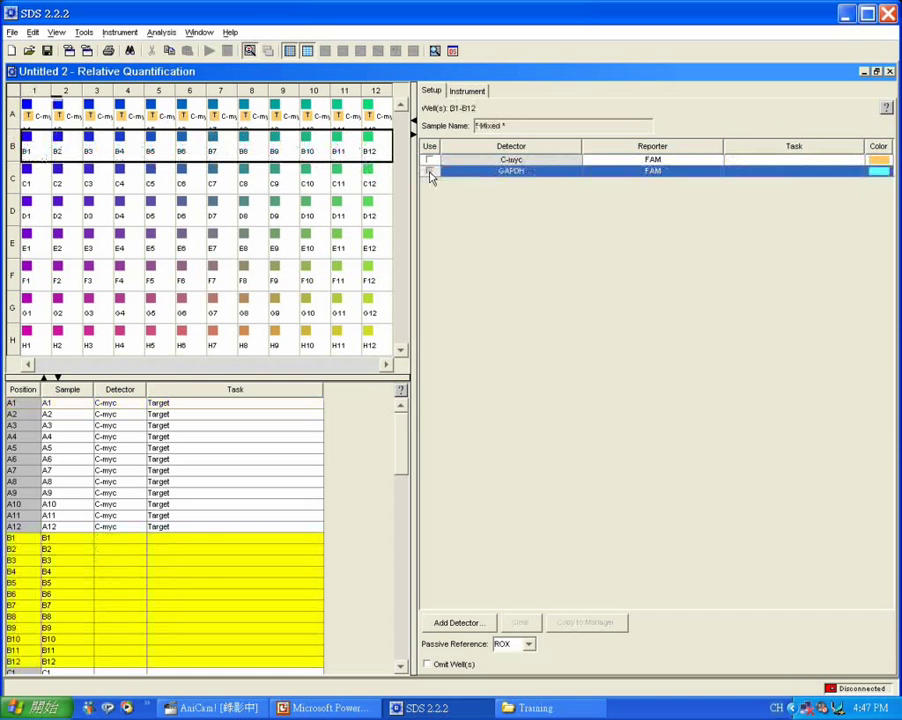
pyautogui.click(430, 172)
pyautogui.click(843, 172)
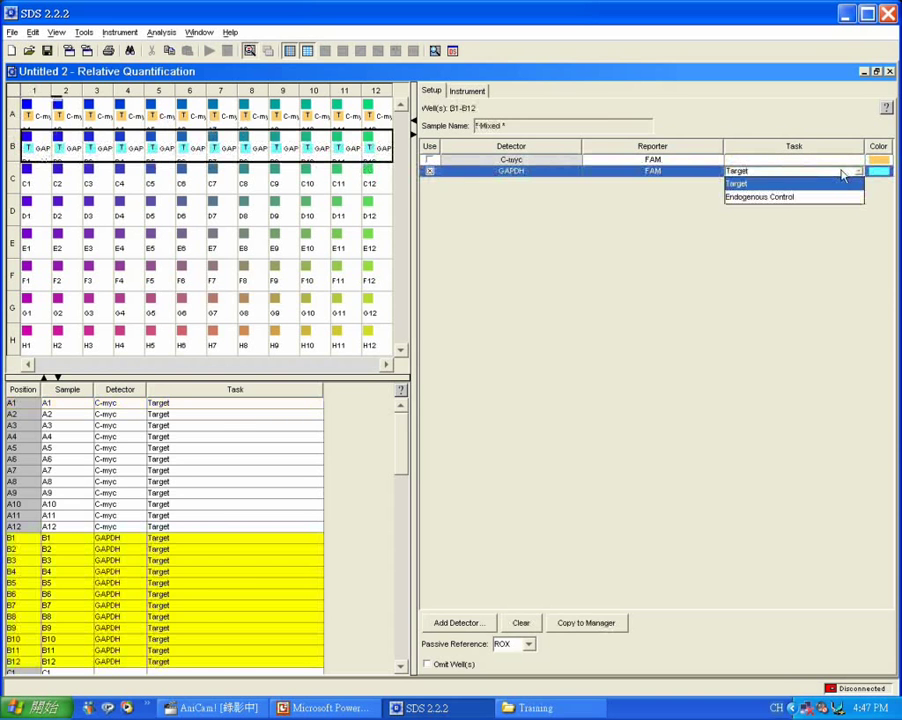
pyautogui.click(785, 197)
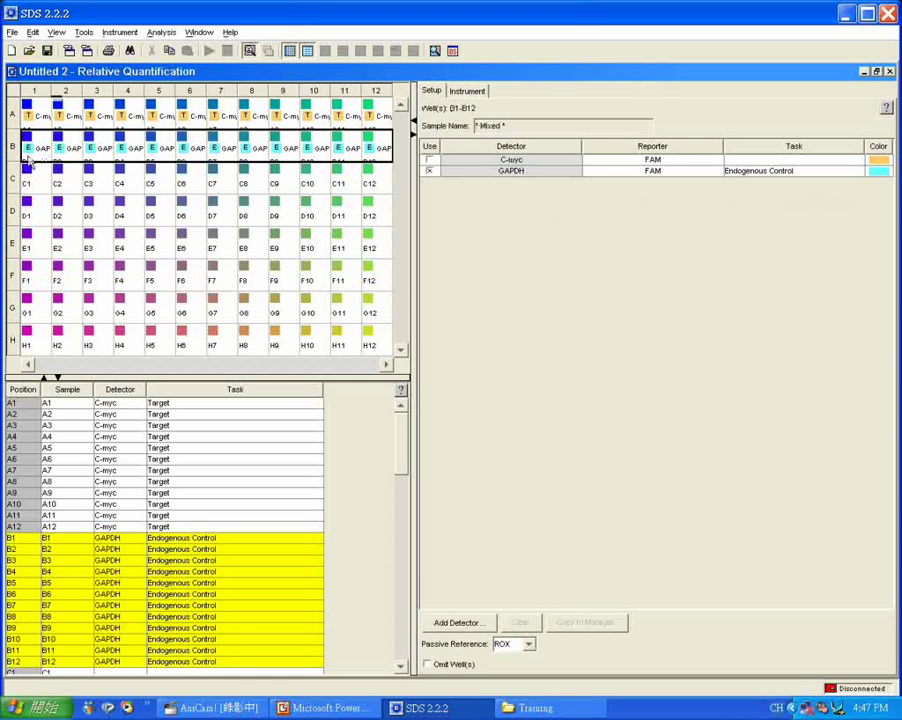
# Examine the detector and task assignments of wells A1–A2 and B1–B2, separately and as one group
pyautogui.moveTo(30, 158); pyautogui.dragTo(66, 146)
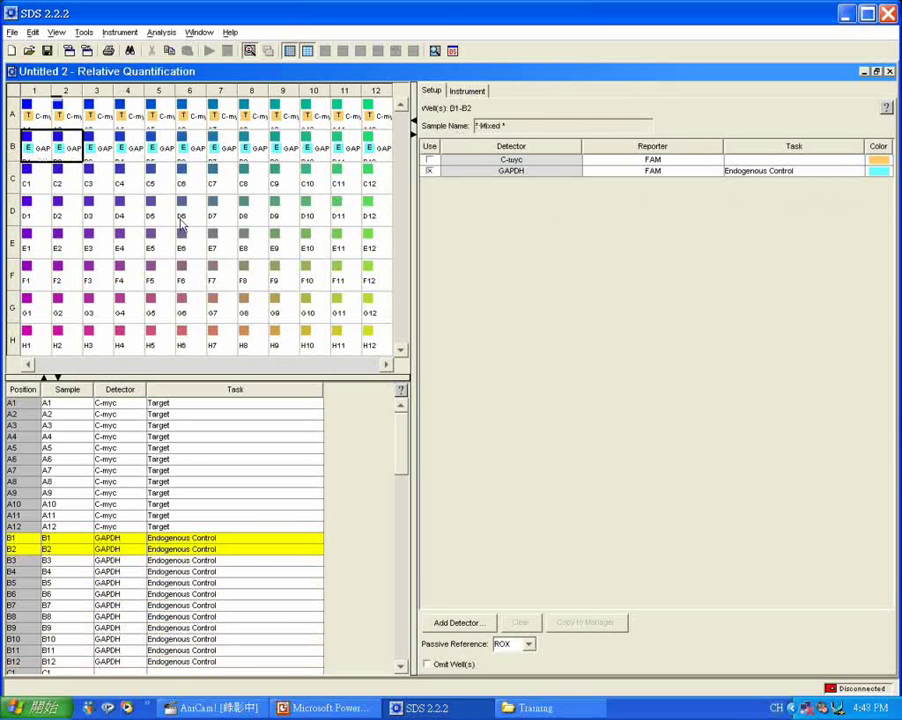
pyautogui.moveTo(30, 112); pyautogui.dragTo(65, 116)
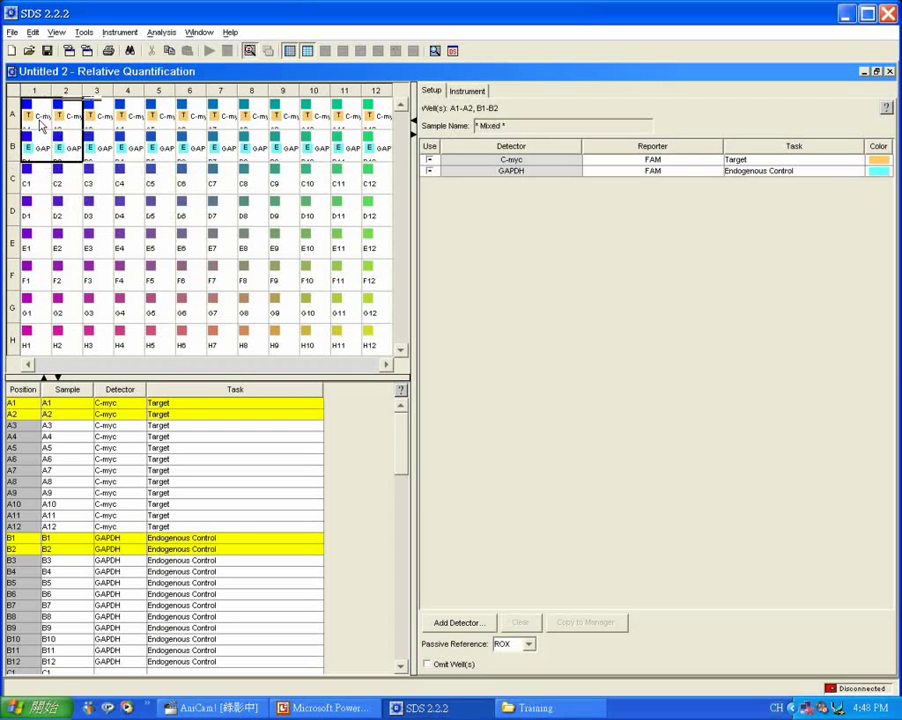
pyautogui.moveTo(41, 124)
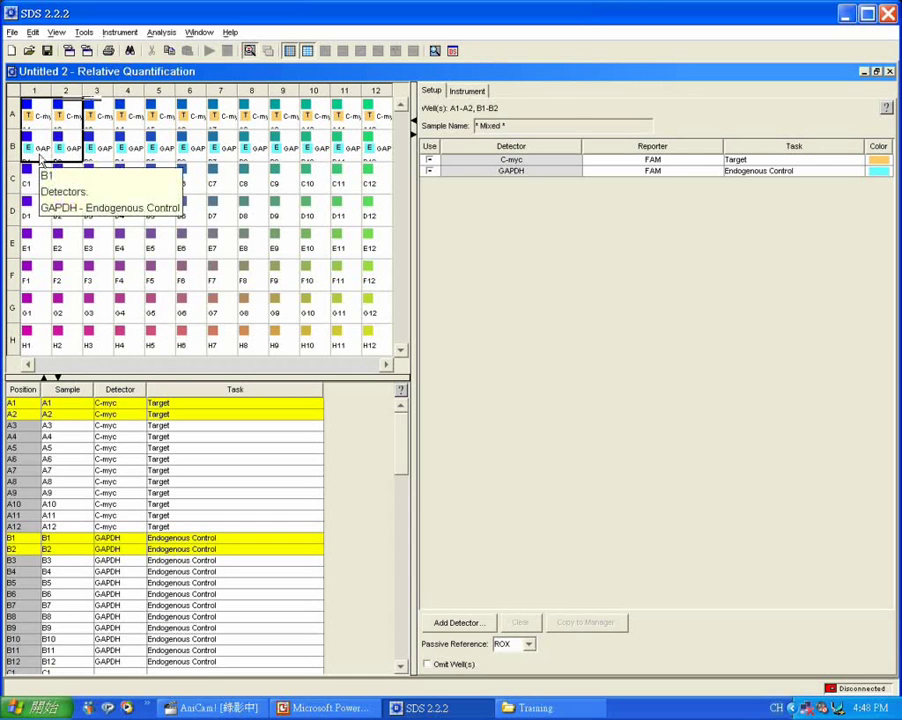
pyautogui.moveTo(57, 148)
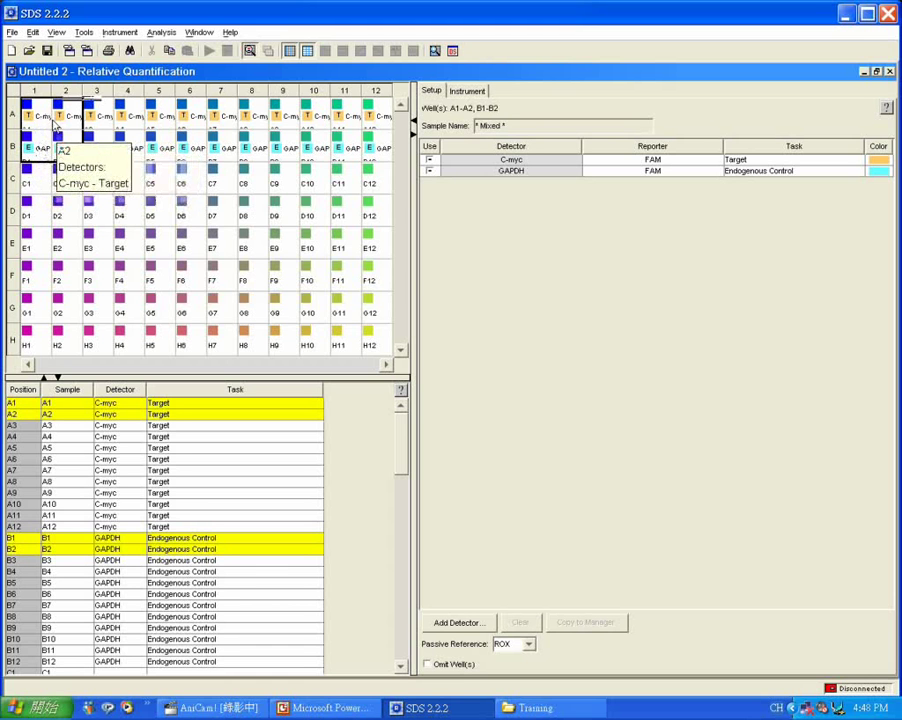
pyautogui.moveTo(55, 123); pyautogui.dragTo(28, 121)
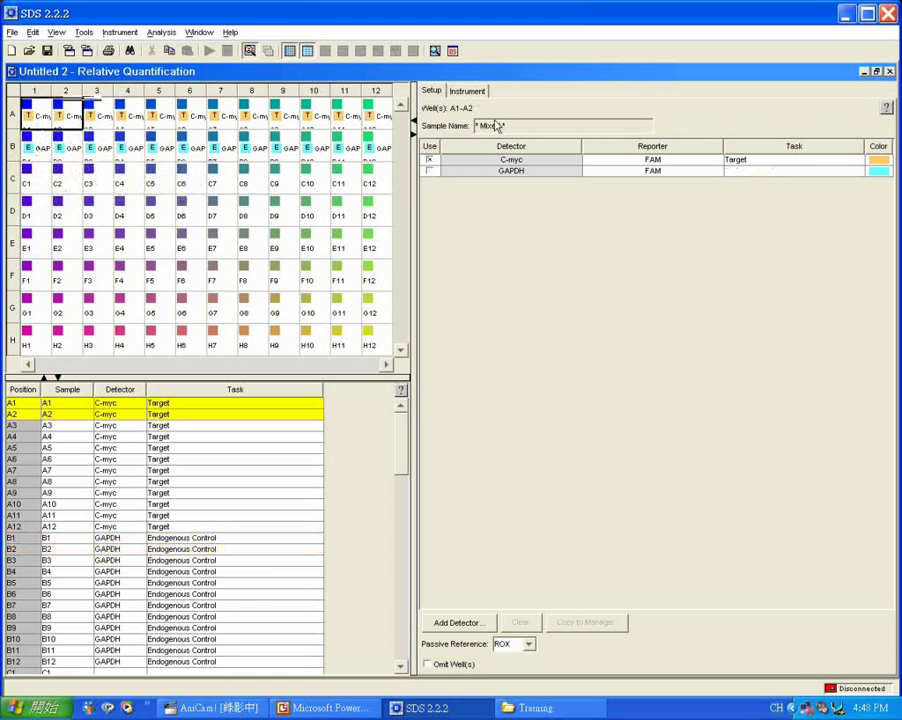
pyautogui.click(48, 150)
pyautogui.moveTo(48, 150); pyautogui.dragTo(65, 150)
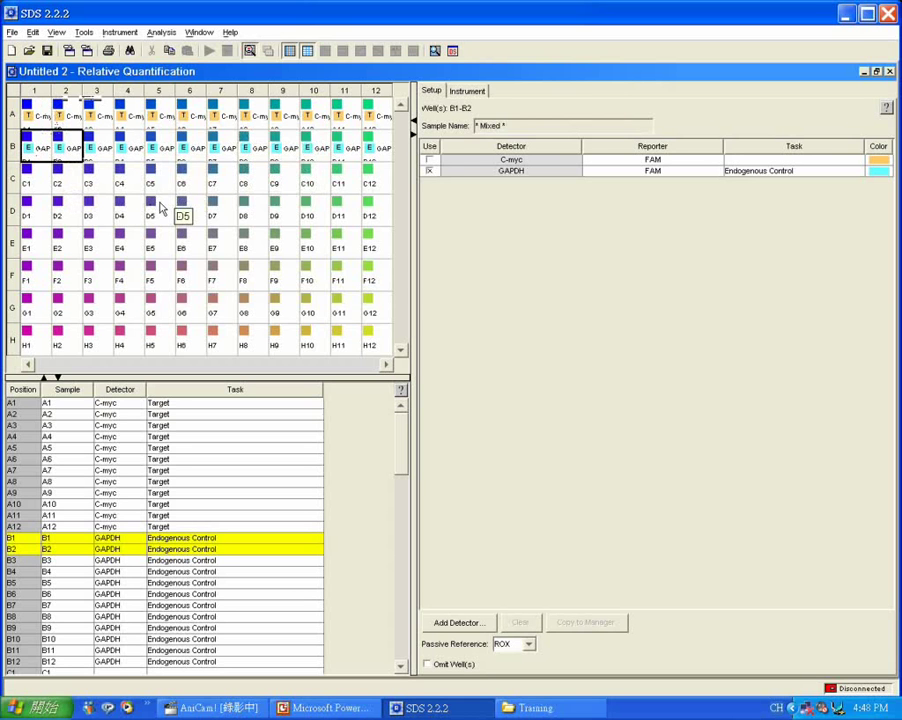
pyautogui.click(66, 205)
pyautogui.moveTo(36, 112); pyautogui.dragTo(66, 150)
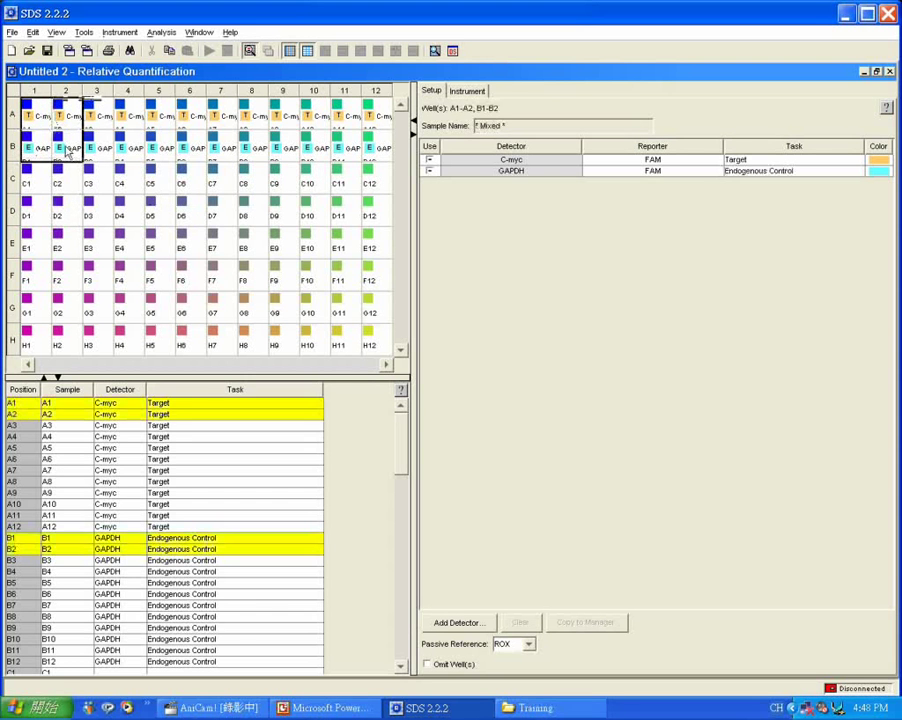
# Set the plate's thermal cycler mode to Standard and review the resulting thermal profile
pyautogui.click(129, 236)
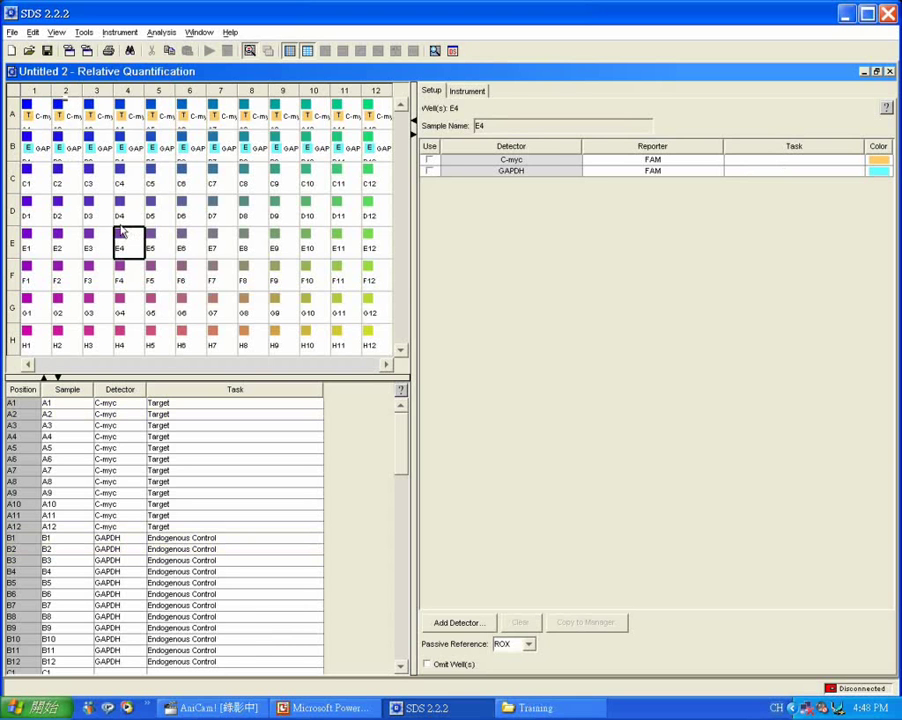
pyautogui.click(468, 91)
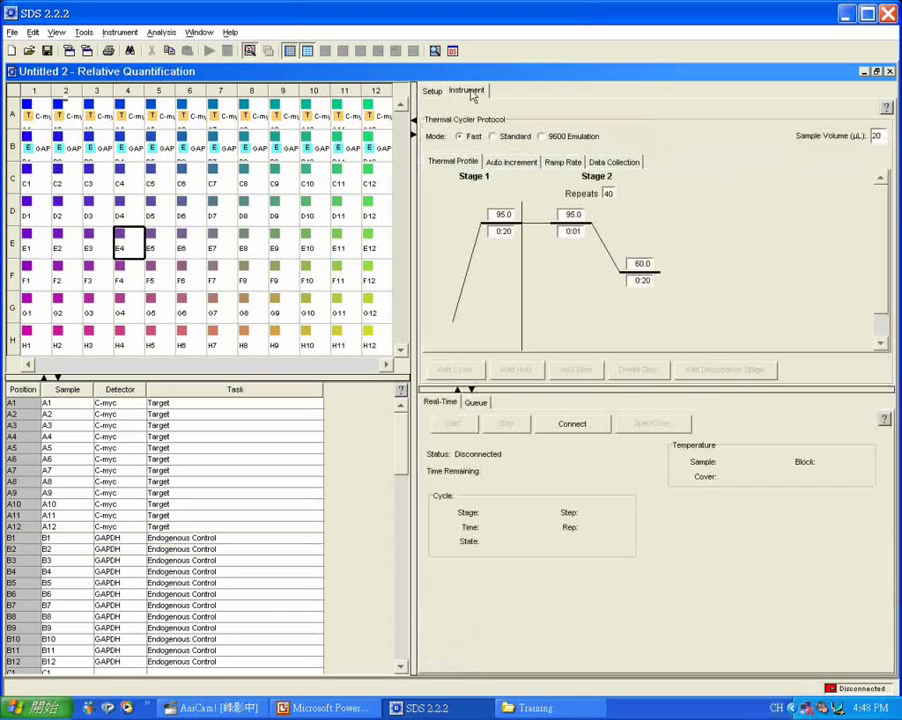
pyautogui.click(510, 137)
pyautogui.click(636, 266)
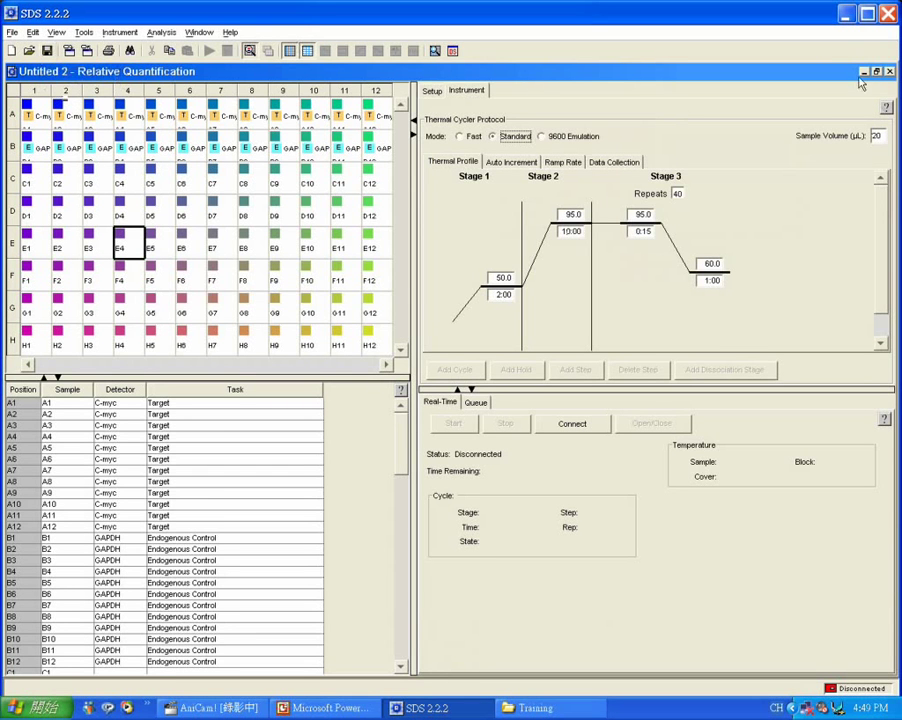
# Return to the plate's well setup and close the Relative Quantification document without saving changes
pyautogui.click(432, 91)
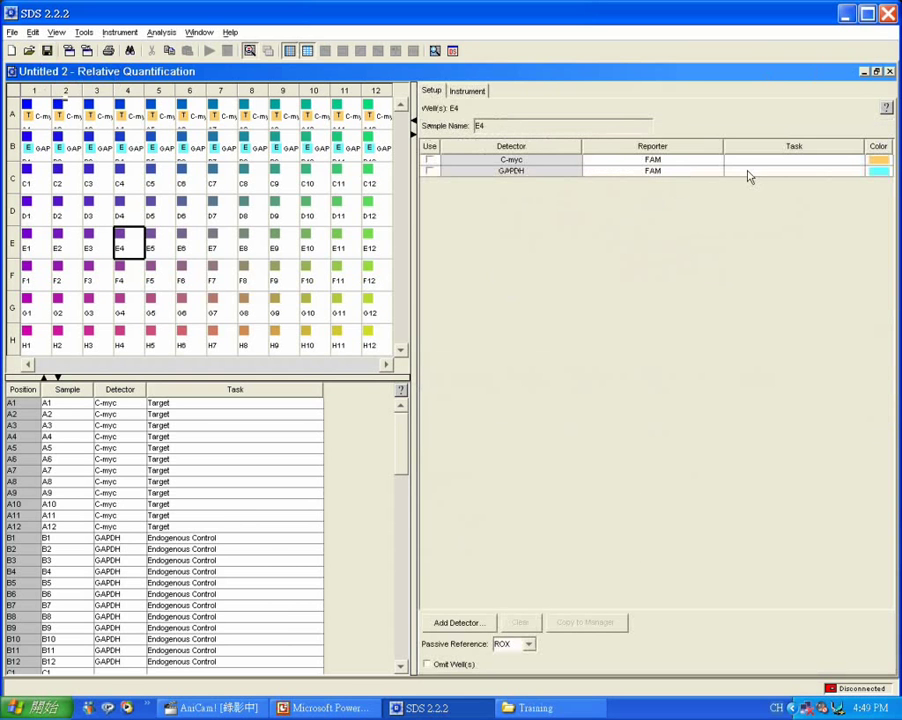
pyautogui.hotkey('ctrl', 'w')
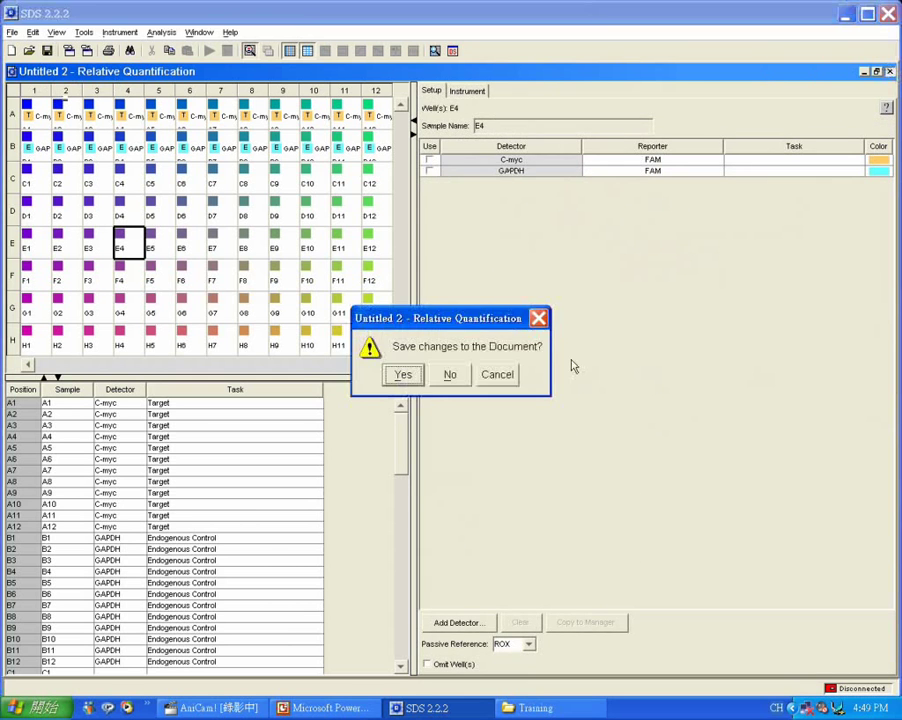
pyautogui.click(452, 372)
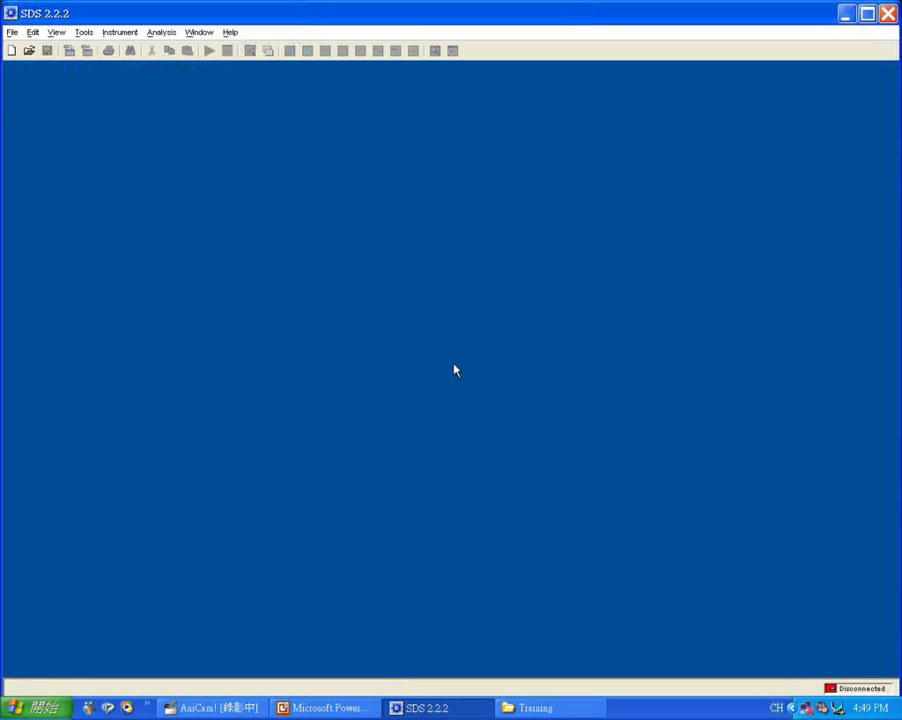
# Create a Relative Quantification (ΔΔCt) Study document with a 96 Wells Clear Plate container and dismiss the thermal cycling notice
pyautogui.click(29, 51)
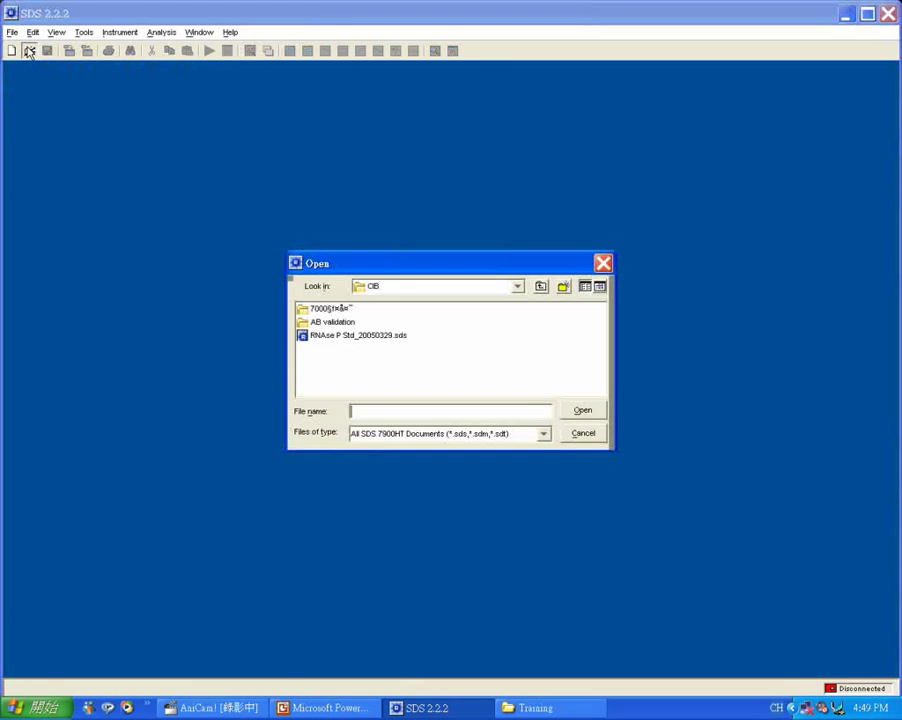
pyautogui.click(582, 433)
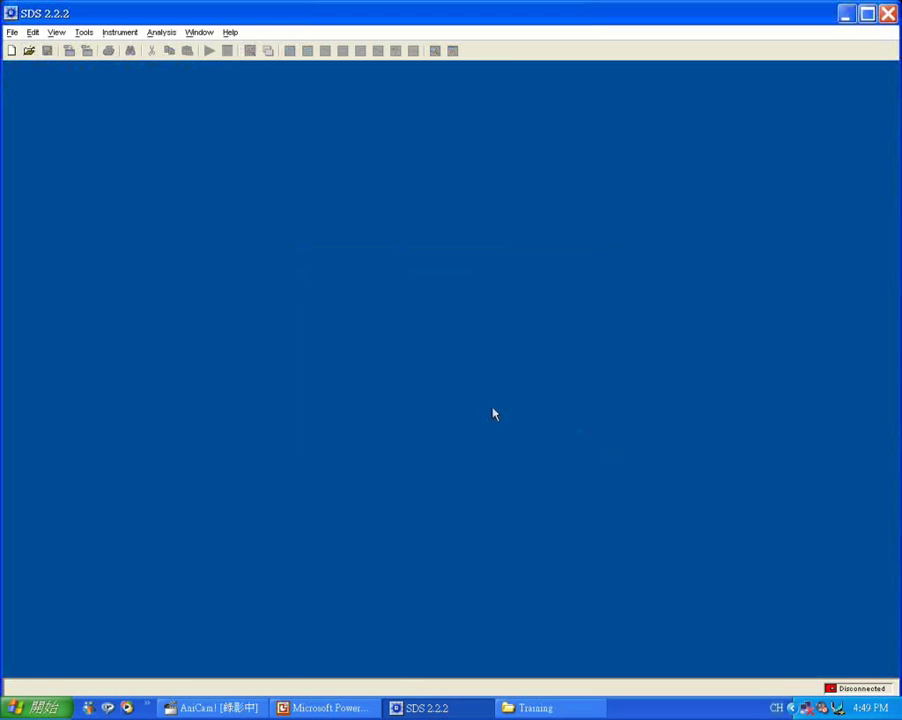
pyautogui.click(9, 56)
pyautogui.click(555, 294)
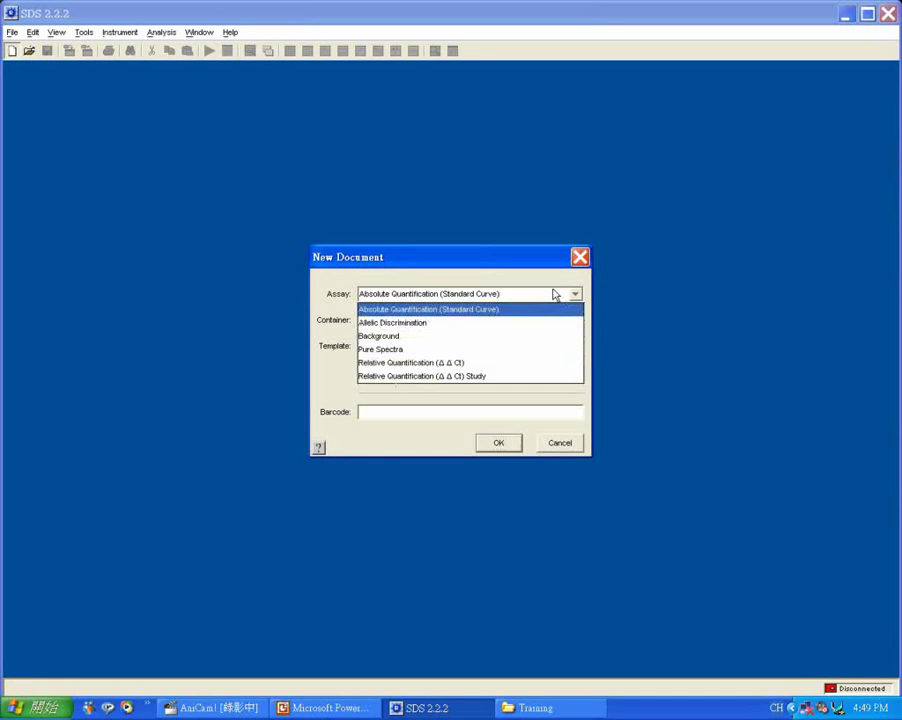
pyautogui.click(530, 379)
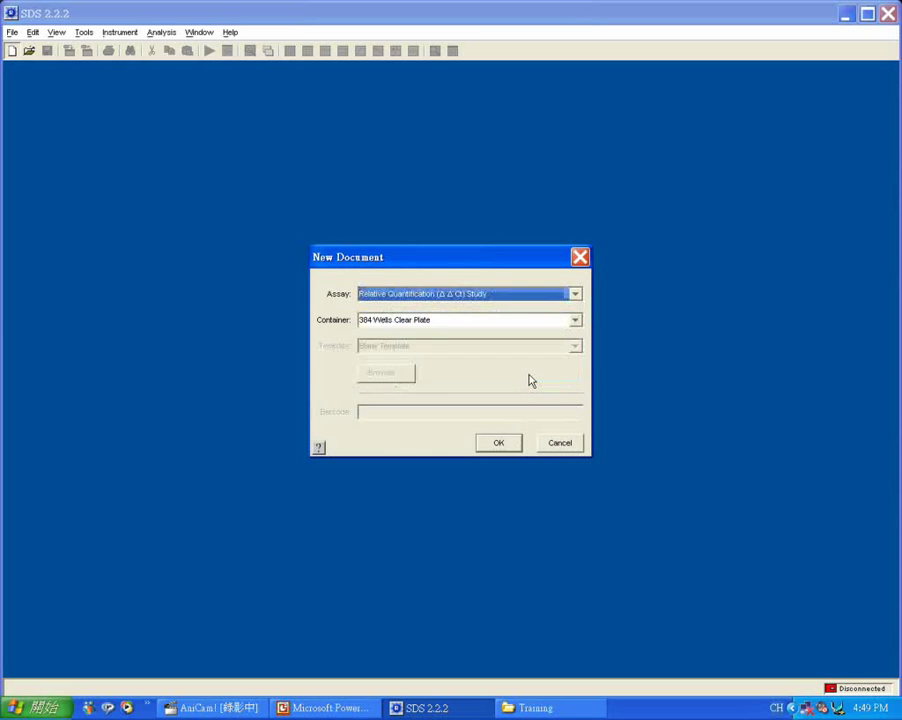
pyautogui.click(446, 321)
pyautogui.click(431, 352)
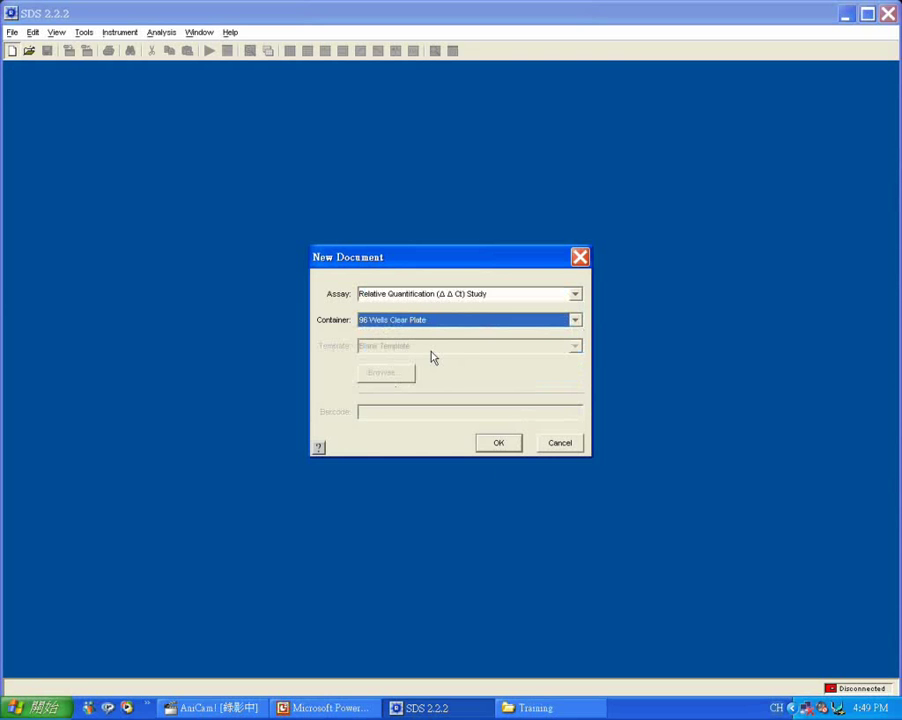
pyautogui.click(497, 443)
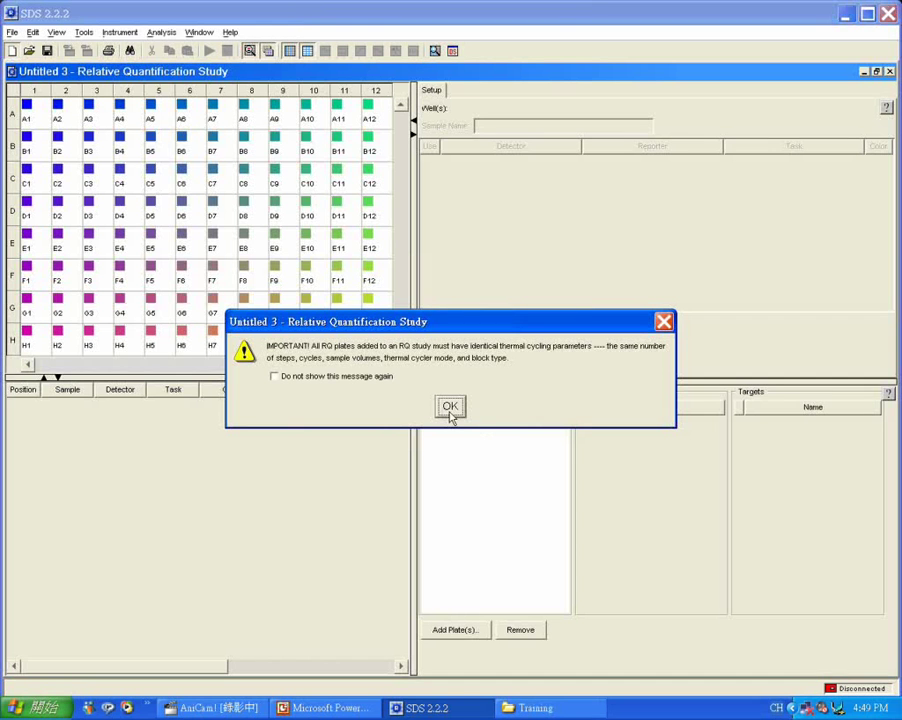
pyautogui.click(448, 409)
pyautogui.click(455, 413)
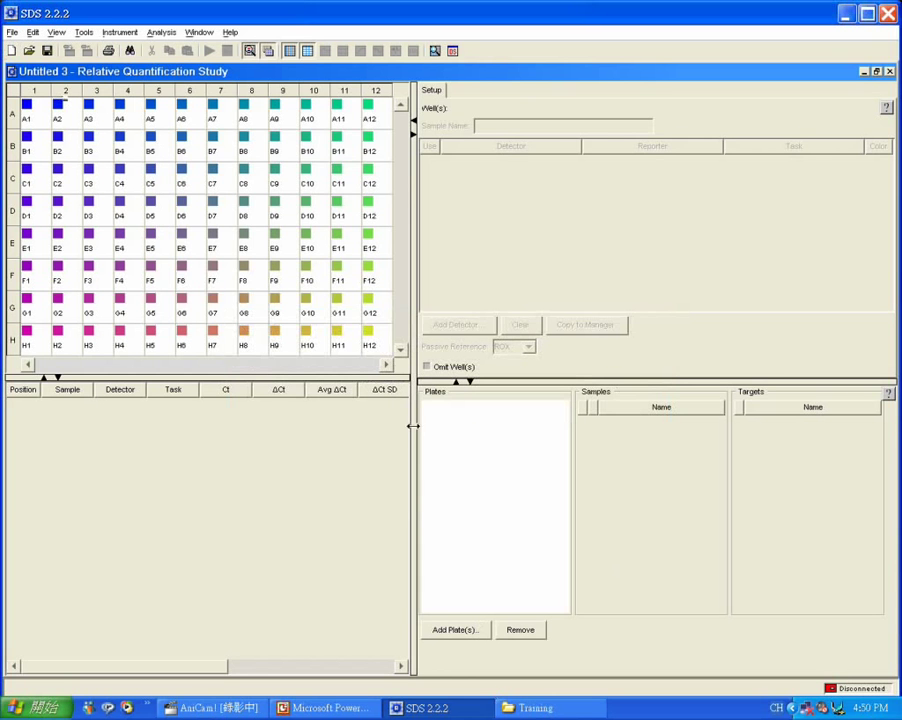
# Add the plate TISSUE Study-MGB.sds from D:\SDS Data\Demo Data\7900 RQ data to the study
pyautogui.click(463, 632)
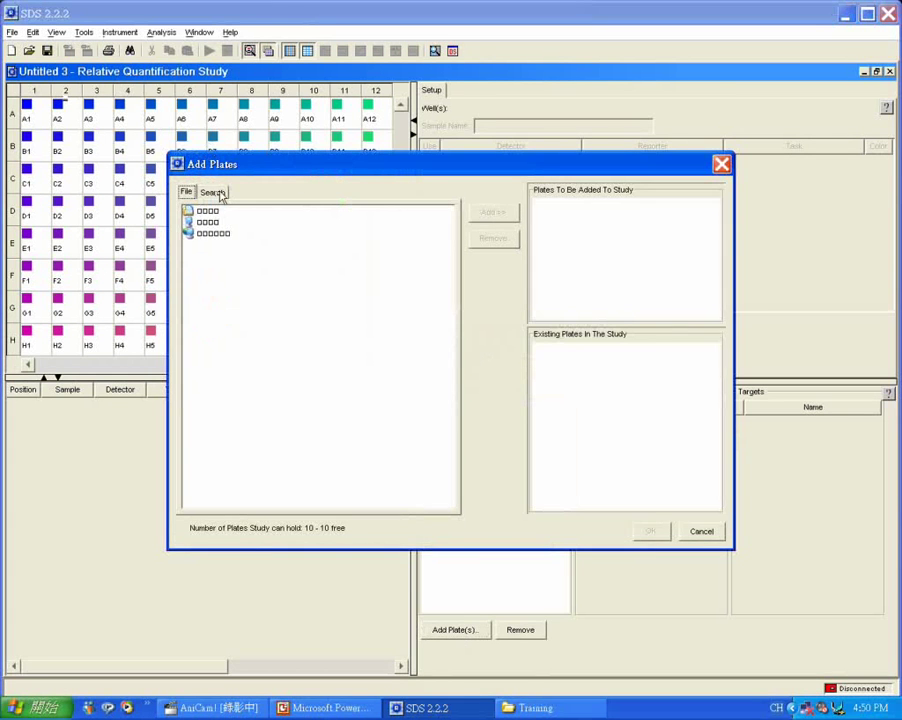
pyautogui.click(203, 222)
pyautogui.click(201, 223)
pyautogui.doubleClick(201, 223)
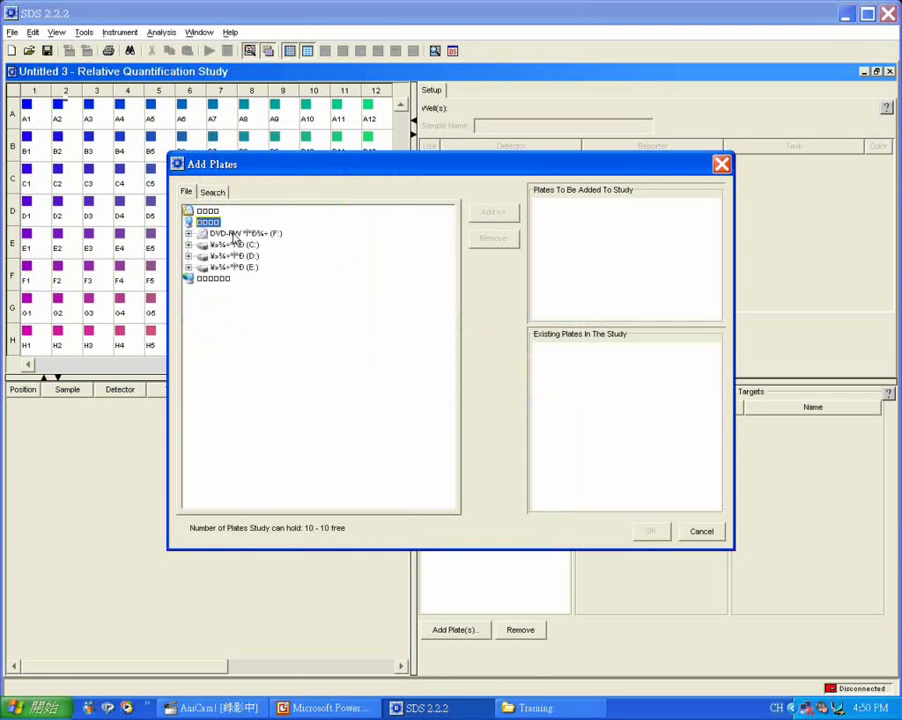
pyautogui.doubleClick(232, 256)
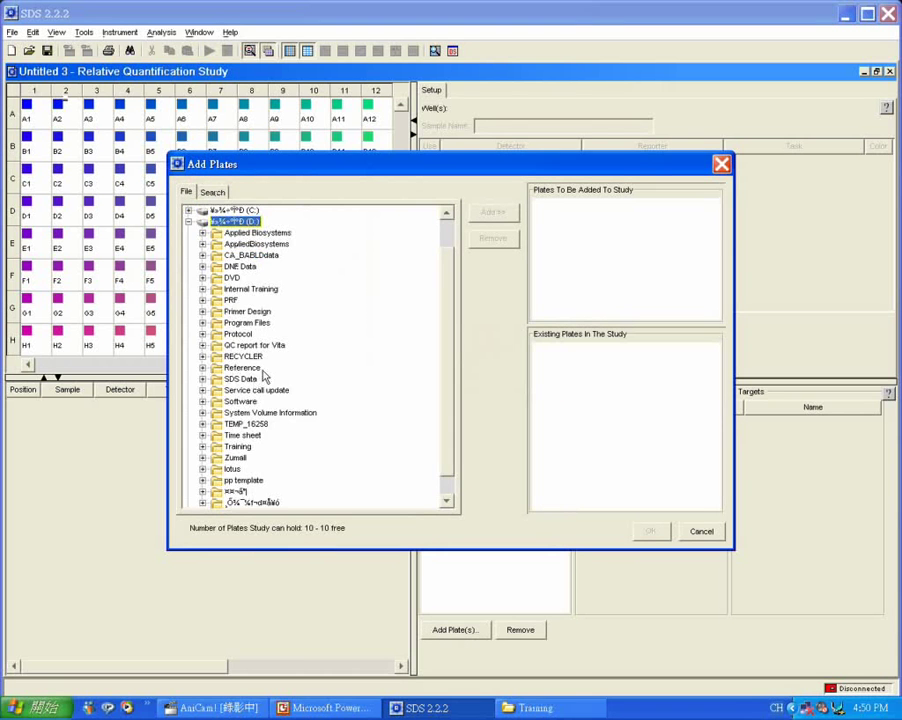
pyautogui.doubleClick(245, 379)
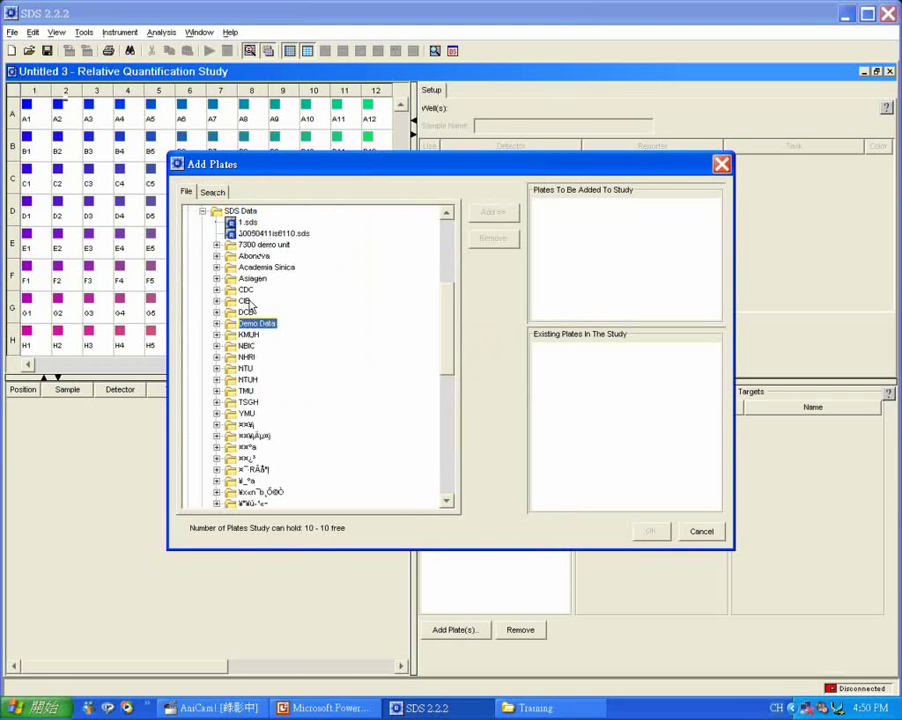
pyautogui.doubleClick(253, 323)
pyautogui.doubleClick(283, 378)
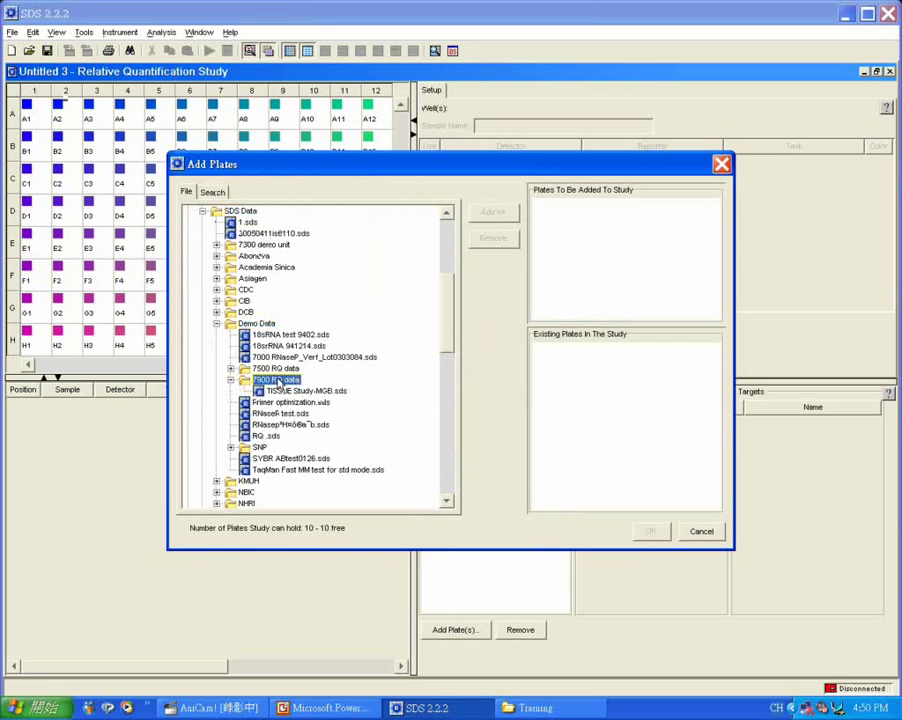
pyautogui.click(292, 390)
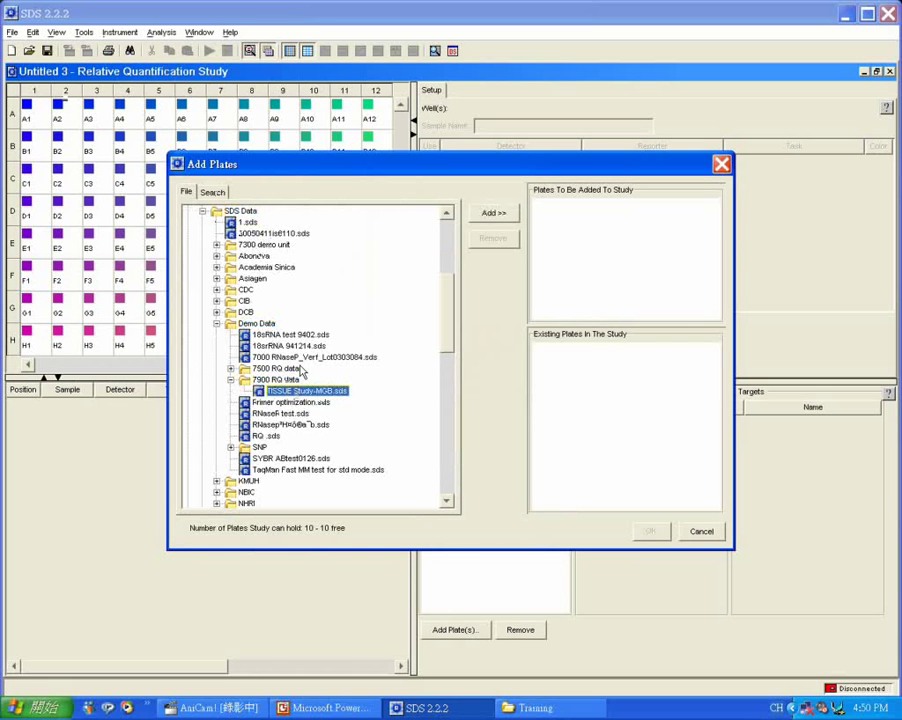
pyautogui.click(492, 214)
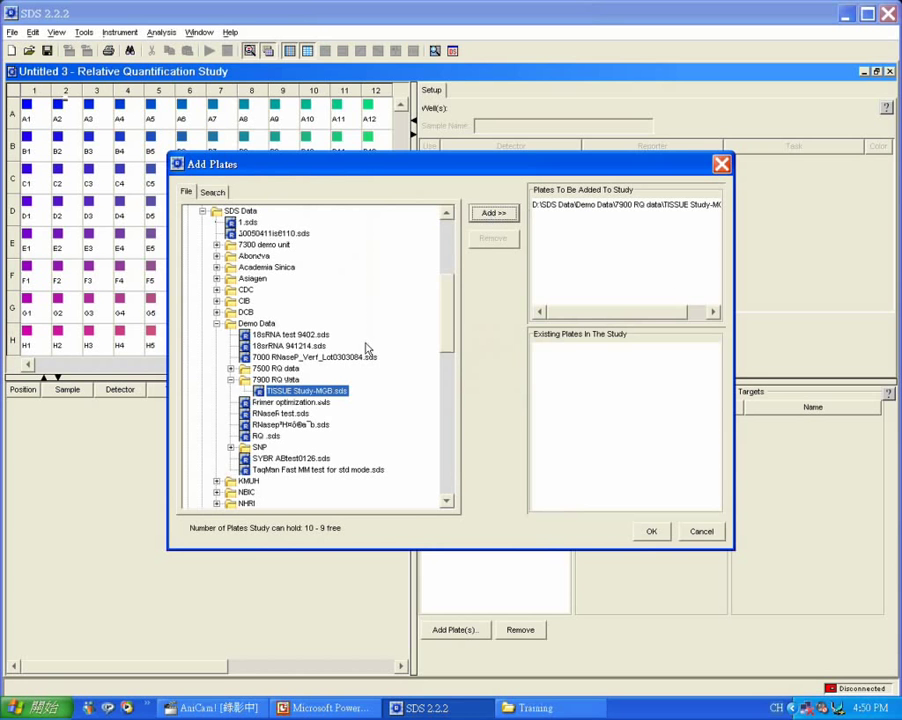
pyautogui.click(651, 531)
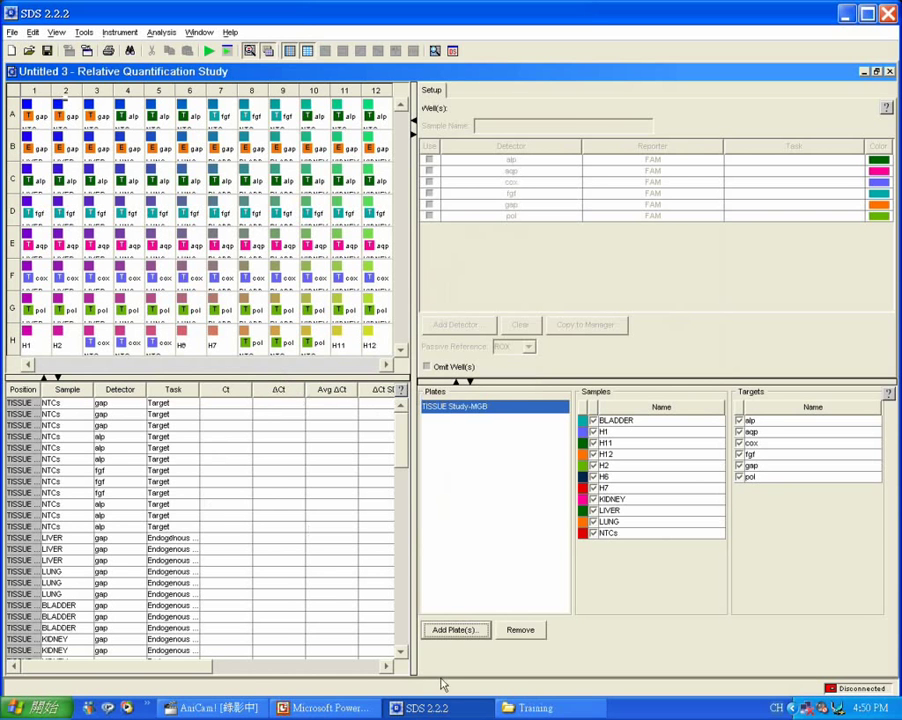
# Set the study's Ct analysis to Automatic Ct for all detectors in the analysis settings
pyautogui.click(389, 667)
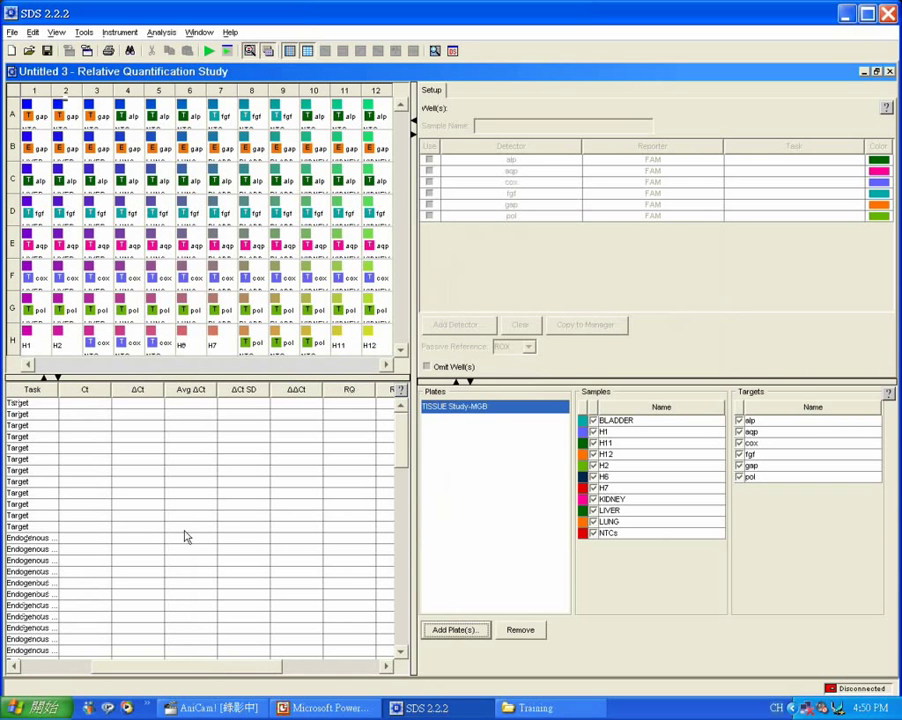
pyautogui.moveTo(227, 667); pyautogui.dragTo(209, 664)
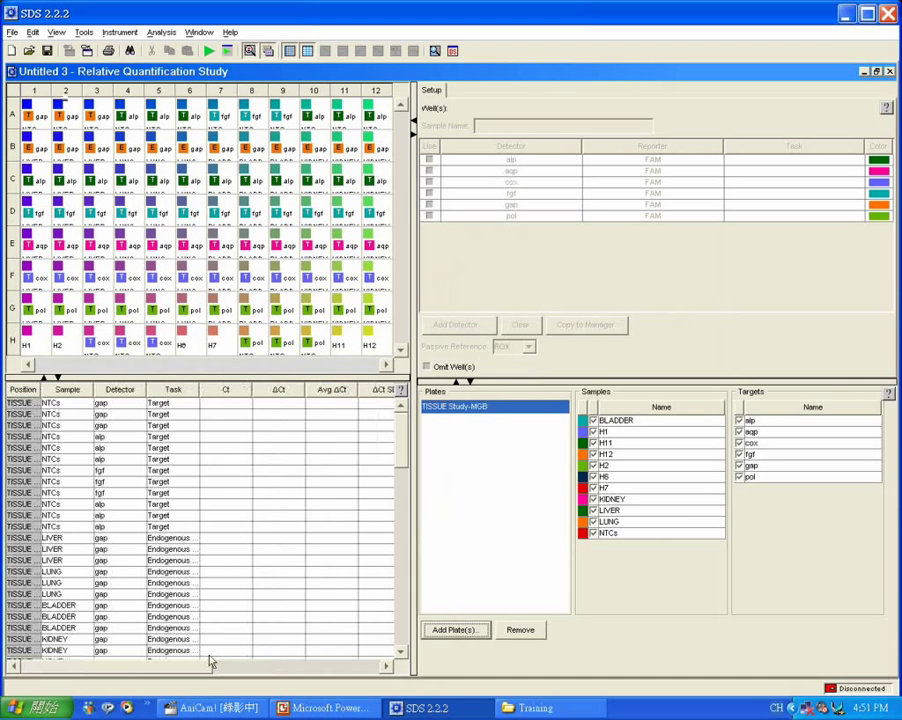
pyautogui.click(228, 52)
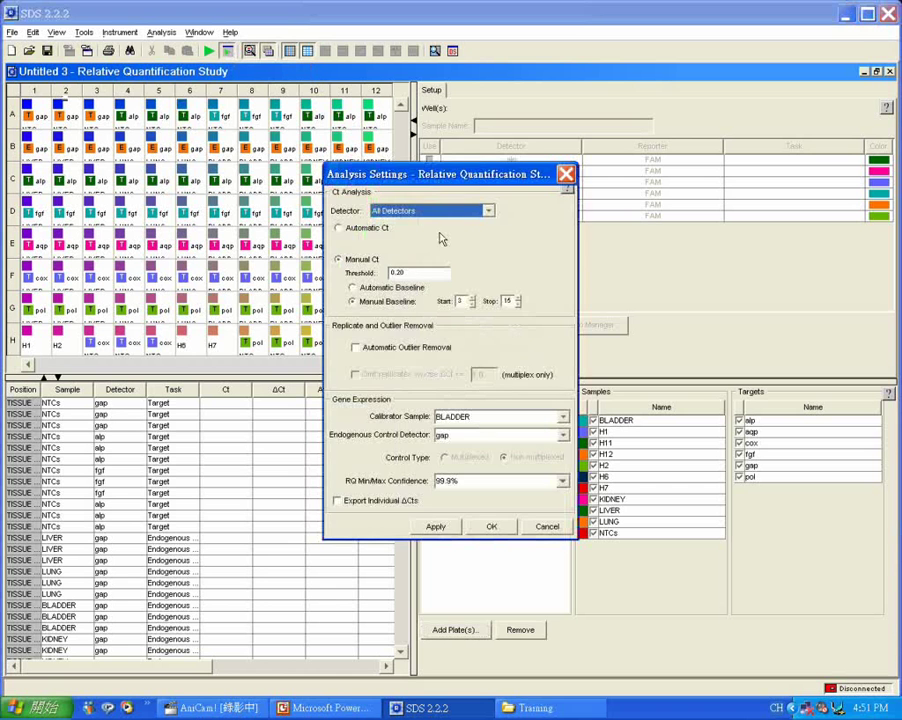
pyautogui.moveTo(410, 175); pyautogui.dragTo(275, 155)
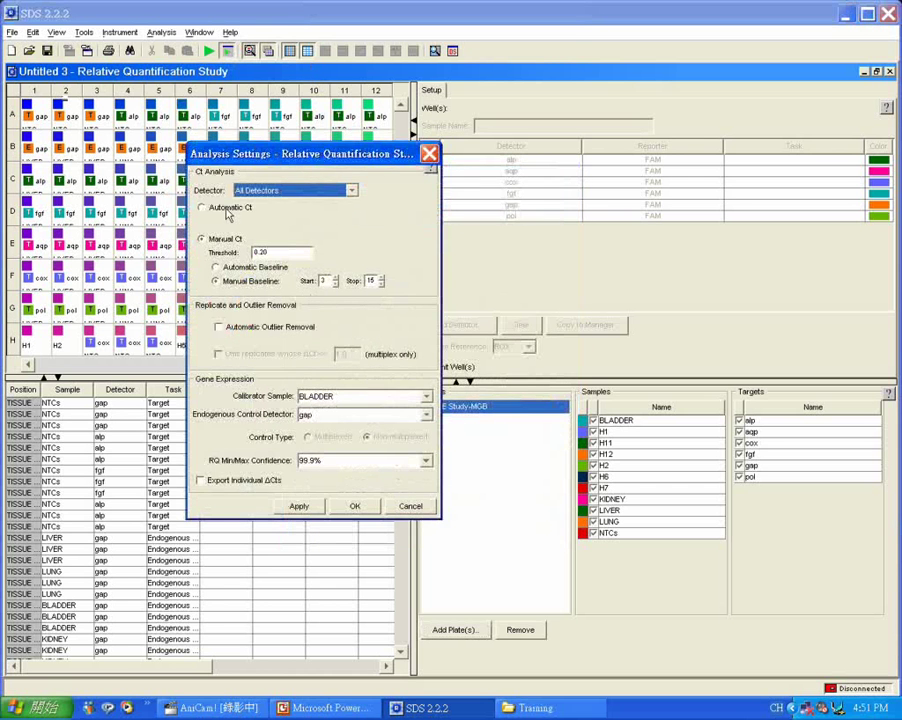
pyautogui.click(213, 208)
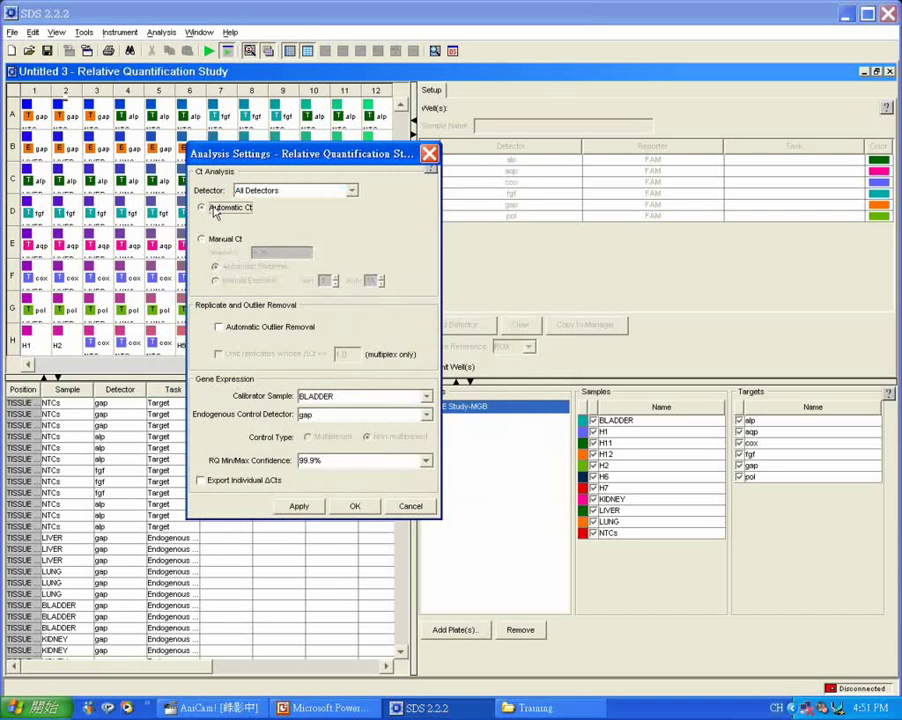
pyautogui.click(214, 240)
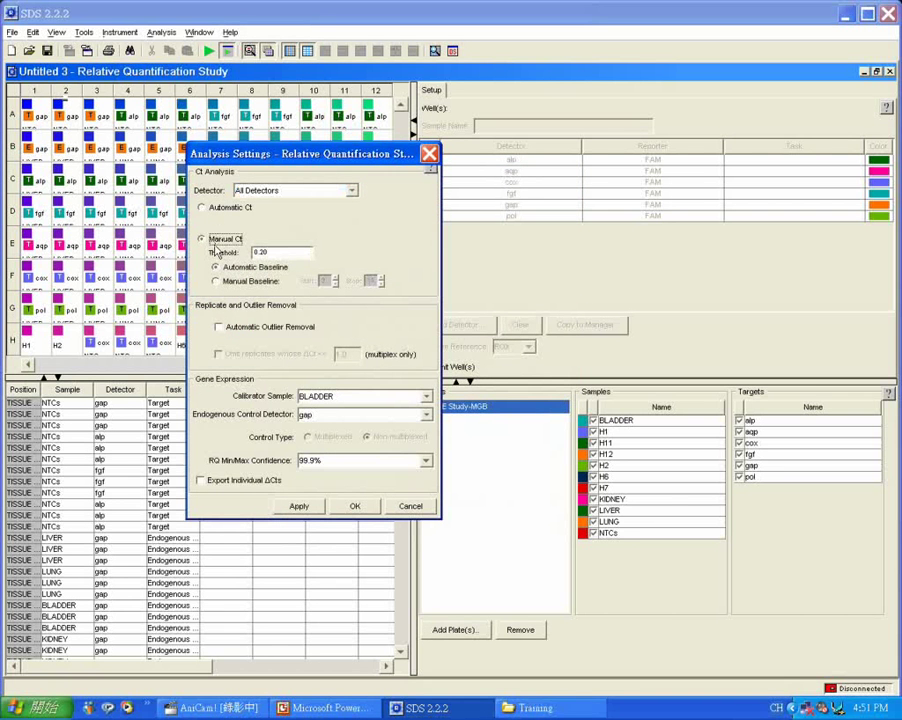
pyautogui.click(216, 207)
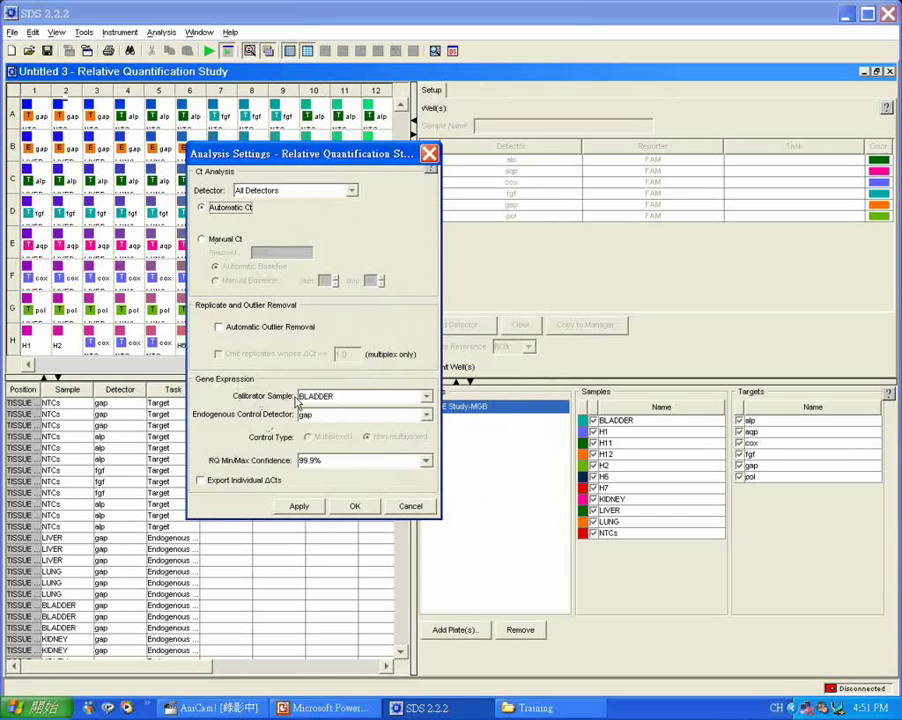
# Choose BLADDER as the calibrator sample and gap as the endogenous control detector, and apply the analysis settings
pyautogui.click(427, 397)
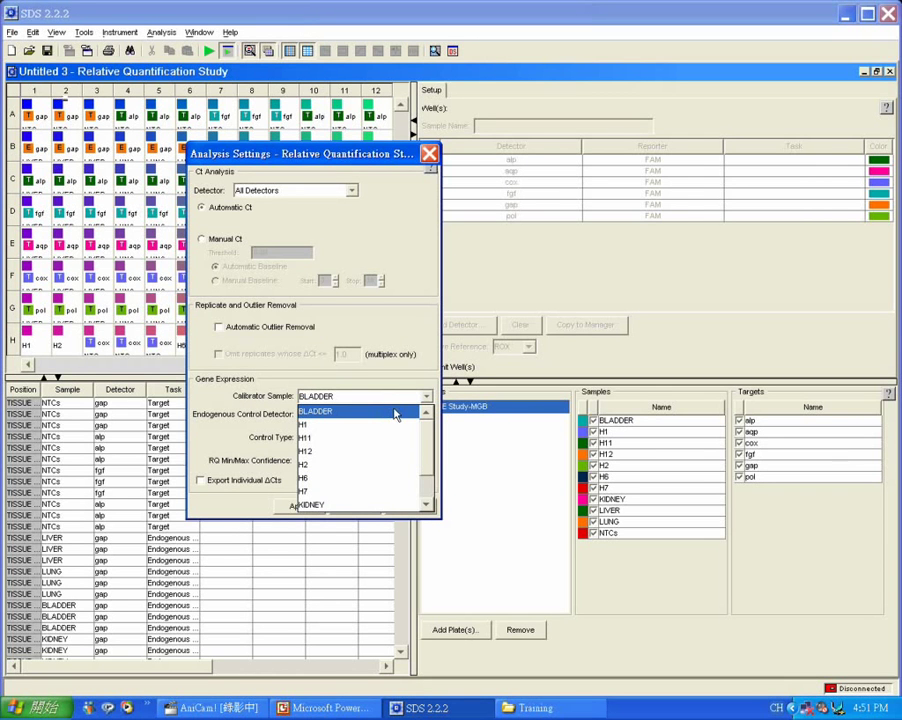
pyautogui.click(427, 497)
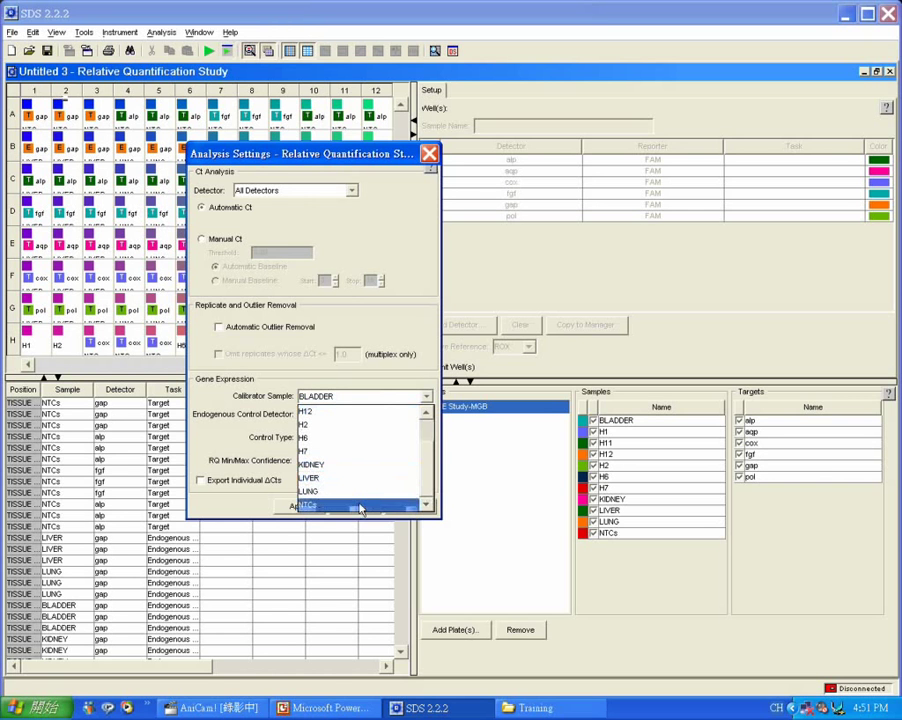
pyautogui.scroll(3, 427, 492)
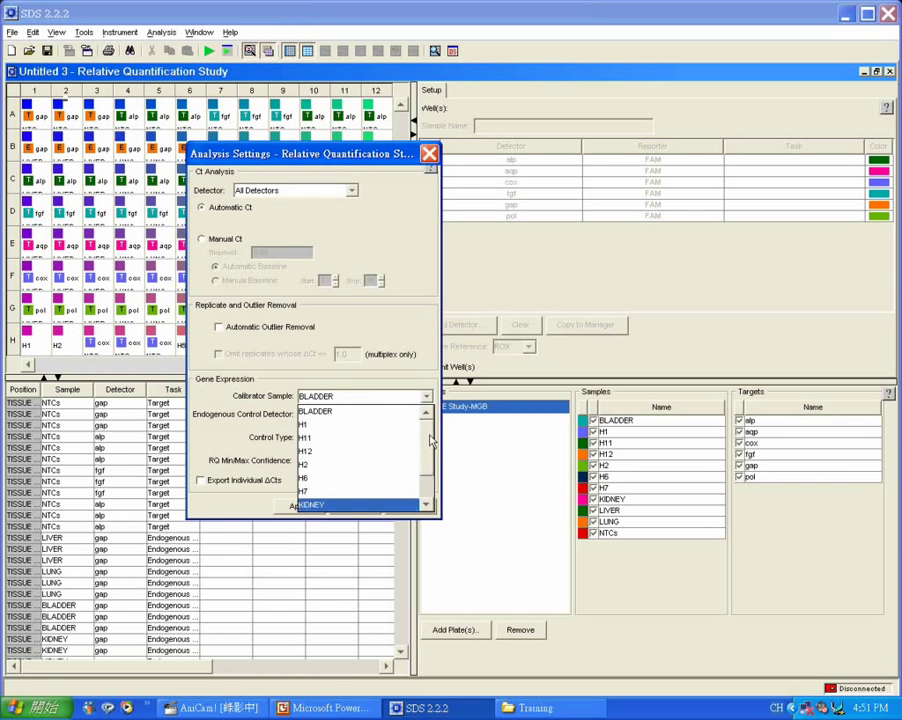
pyautogui.click(352, 410)
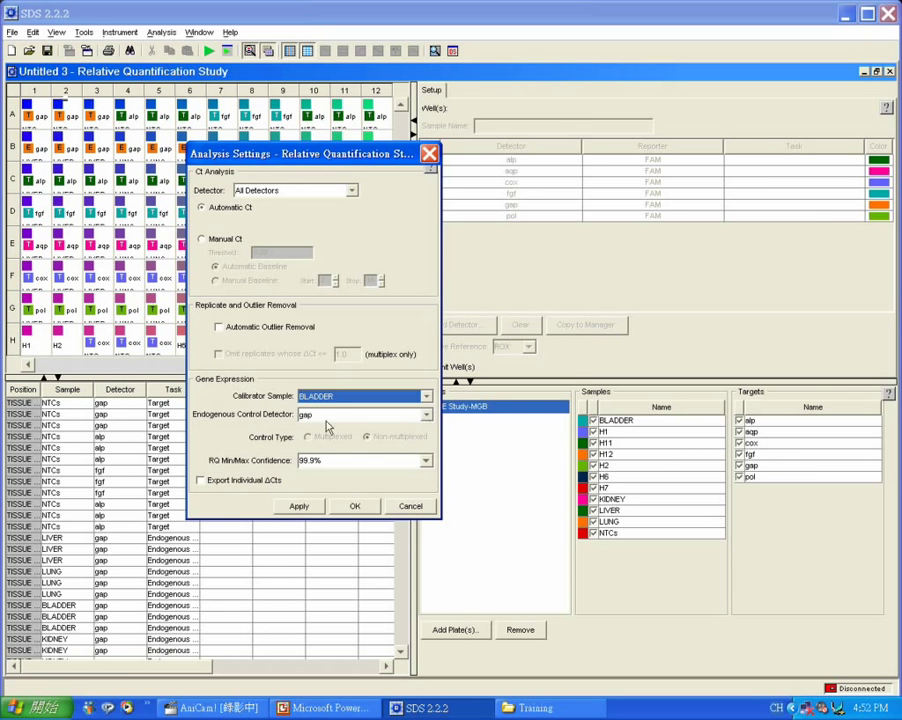
pyautogui.click(425, 417)
pyautogui.click(405, 430)
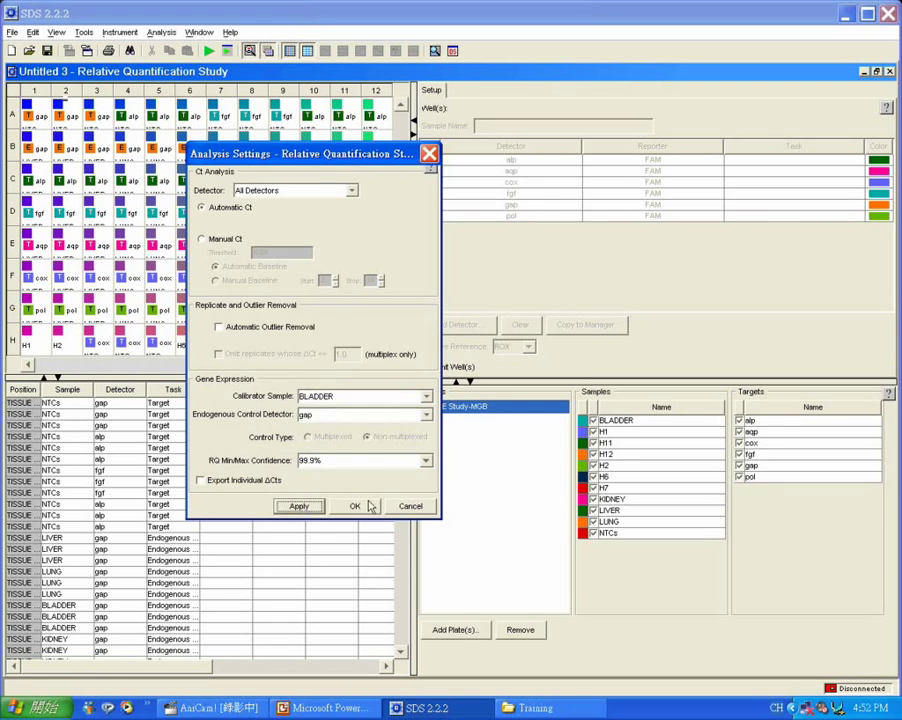
pyautogui.click(354, 506)
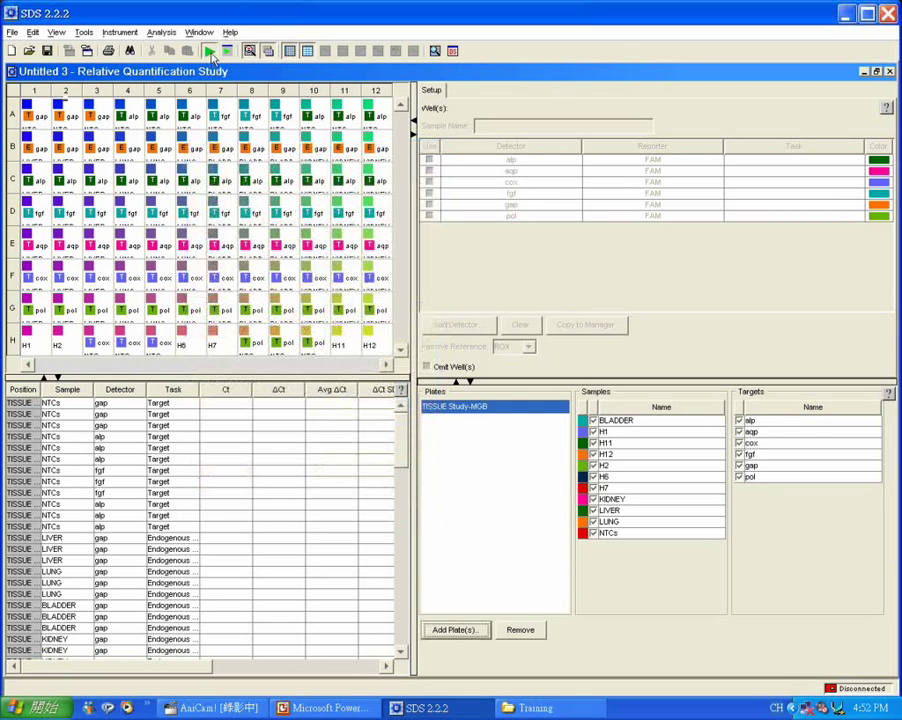
# Analyze the study and show its results with the amplification and gene expression plots enlarged vertically
pyautogui.click(211, 54)
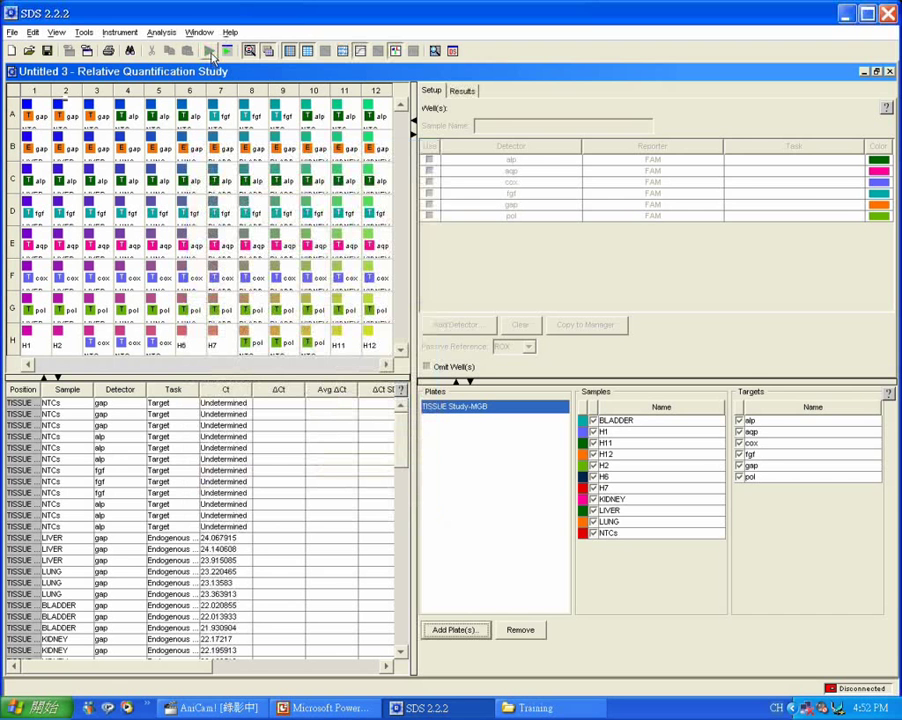
pyautogui.click(473, 90)
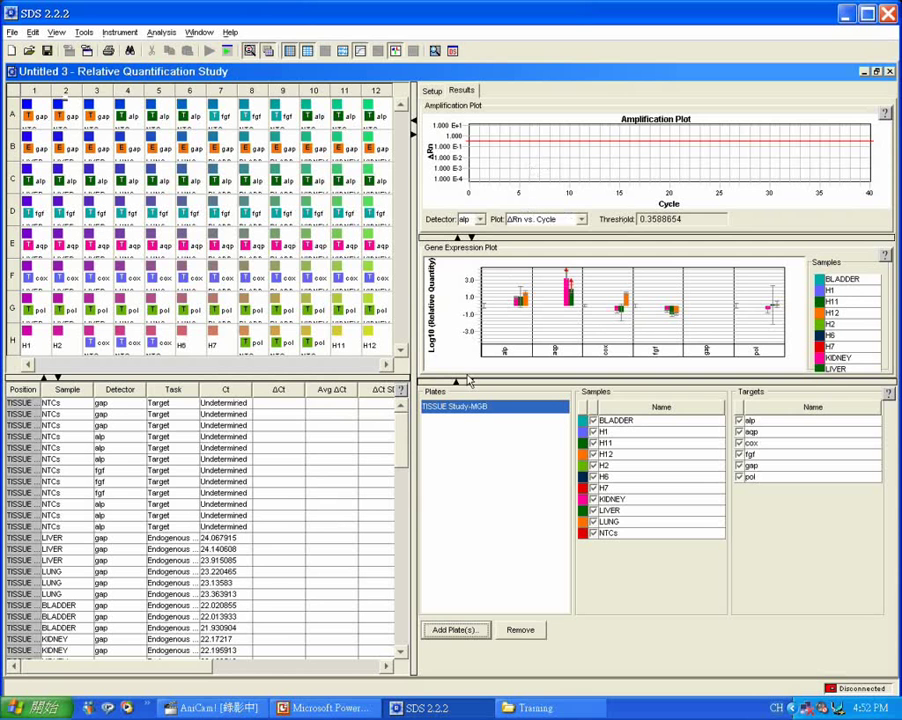
pyautogui.moveTo(470, 383); pyautogui.dragTo(549, 580)
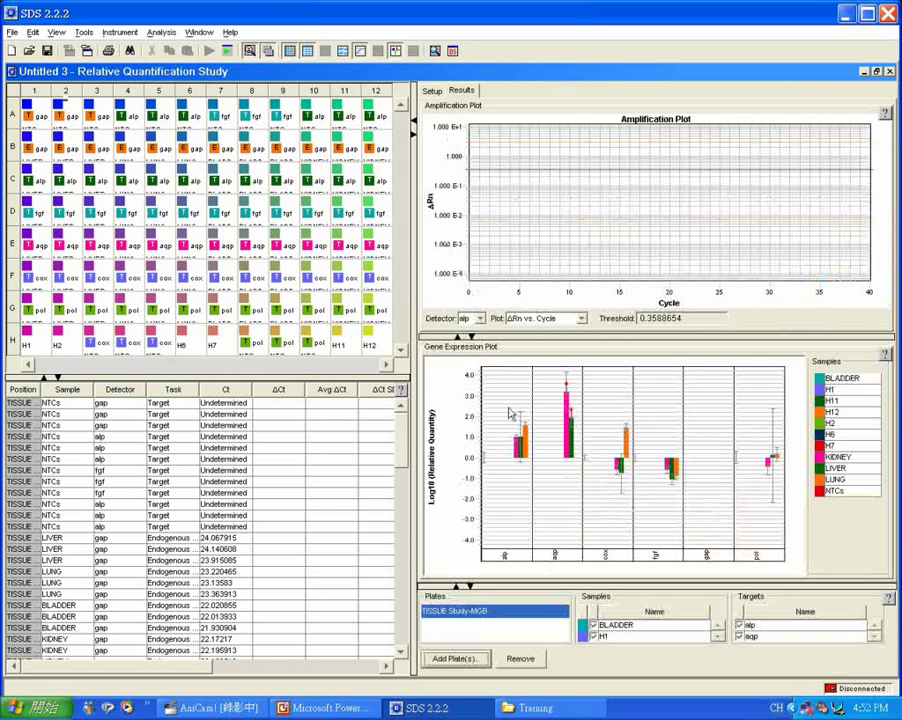
# Display the amplification curves for wells A1–E12 and widen the results plots
pyautogui.click(27, 119)
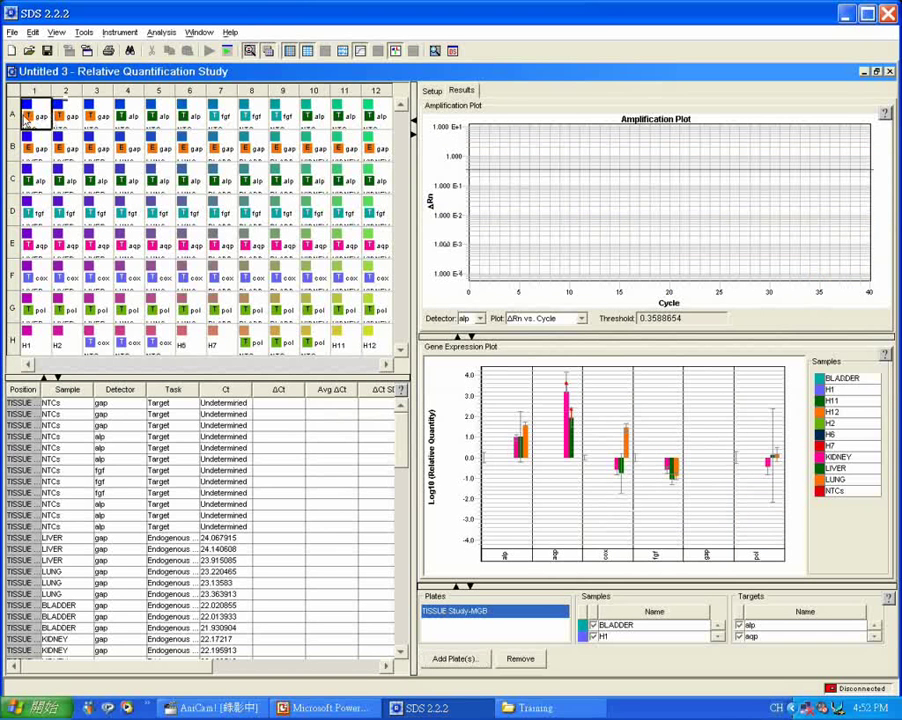
pyautogui.moveTo(27, 119); pyautogui.dragTo(70, 205)
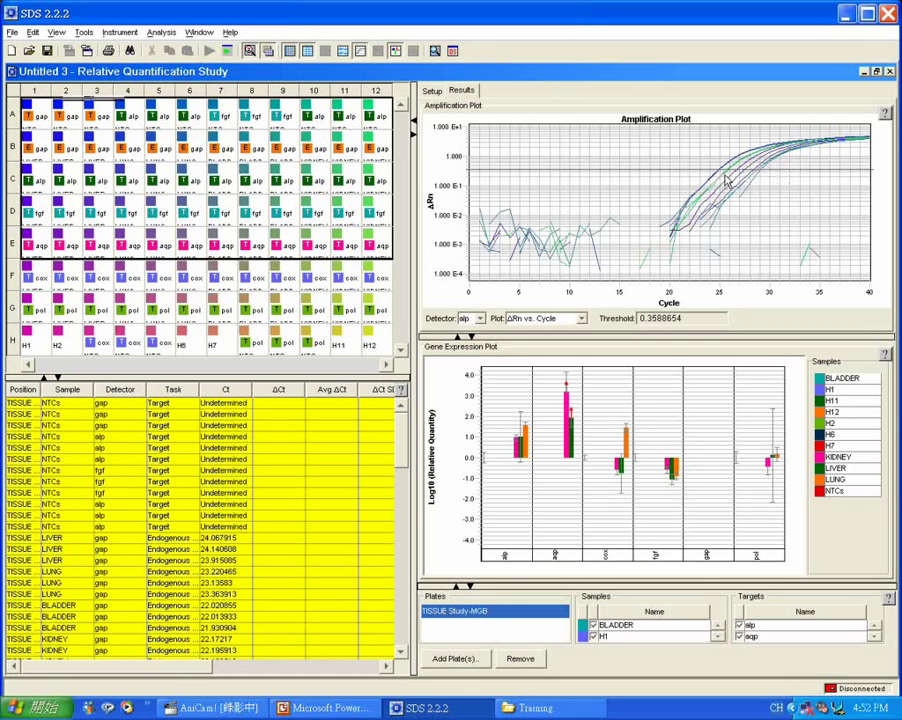
pyautogui.moveTo(727, 180)
pyautogui.moveTo(413, 482); pyautogui.dragTo(274, 480)
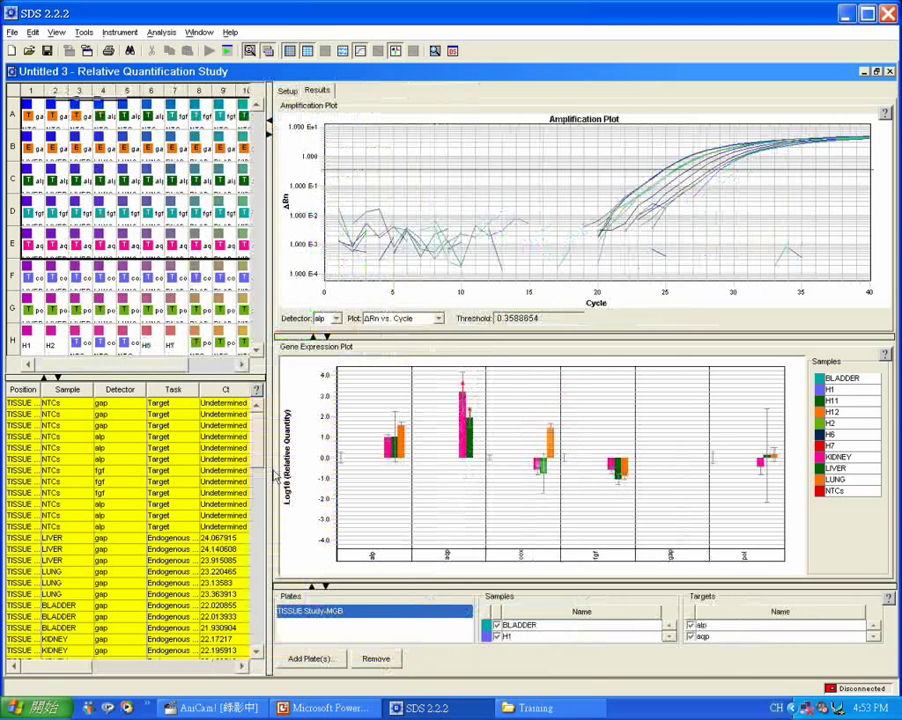